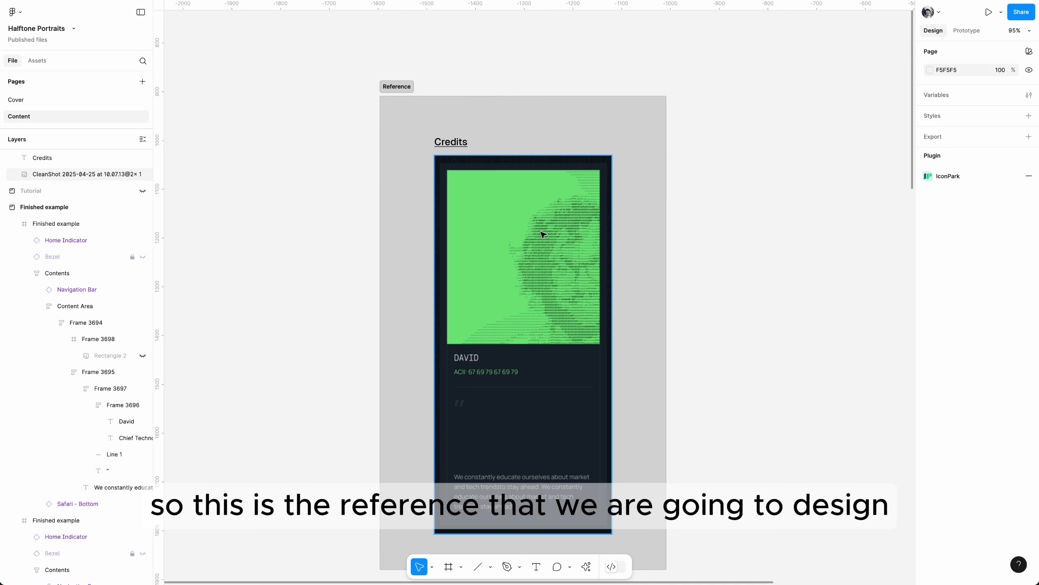
Examine the mobile portrait card in the Reference section and its source project on Behance, and return to the Figma file
{"action": "scroll", "coordinate": [539, 232], "scroll_direction": "up", "scroll_amount": 3}
{"action": "scroll", "coordinate": [538, 232], "scroll_direction": "down", "scroll_amount": 5}
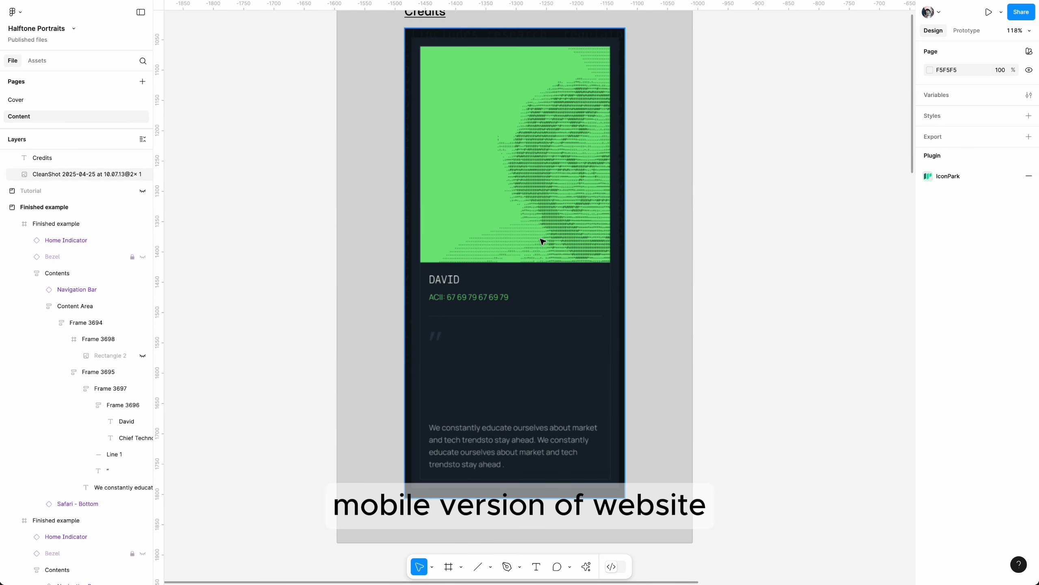
{"action": "scroll", "coordinate": [541, 241], "scroll_direction": "up", "scroll_amount": 2}
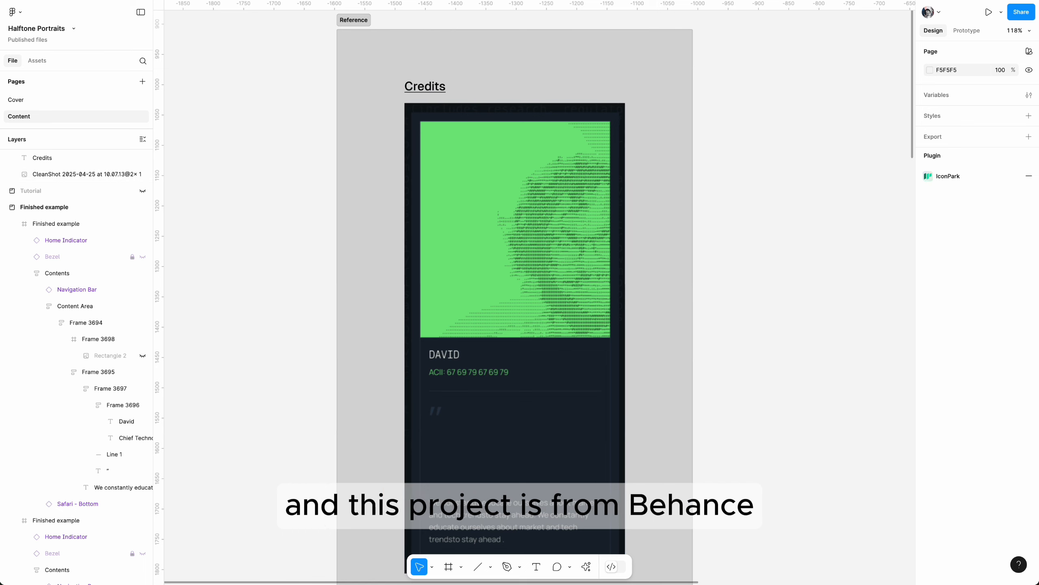
{"action": "key", "text": "super+Tab"}
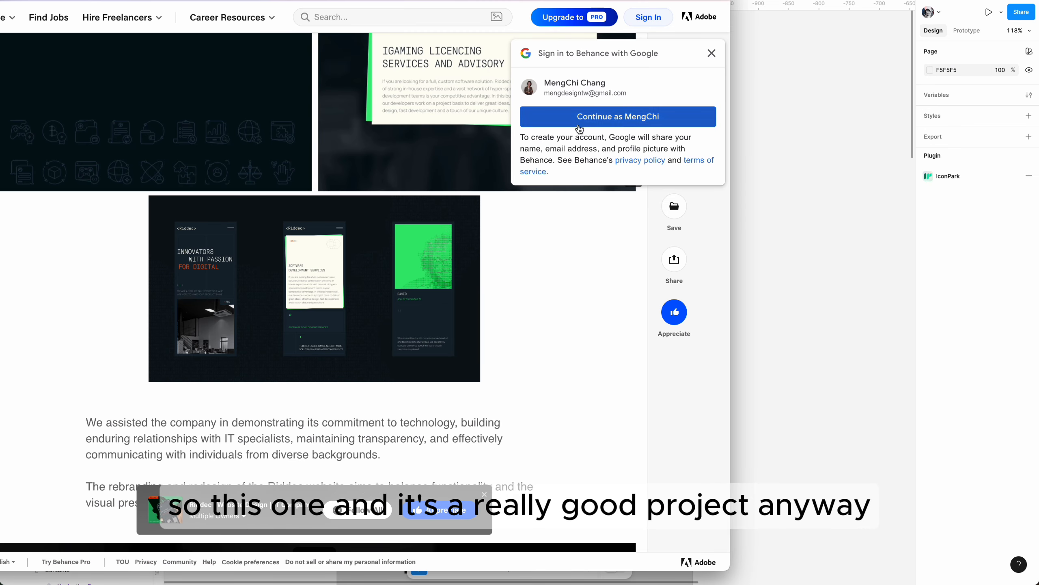
{"action": "left_click", "coordinate": [808, 190]}
{"action": "scroll", "coordinate": [680, 440], "scroll_direction": "down", "scroll_amount": 5}
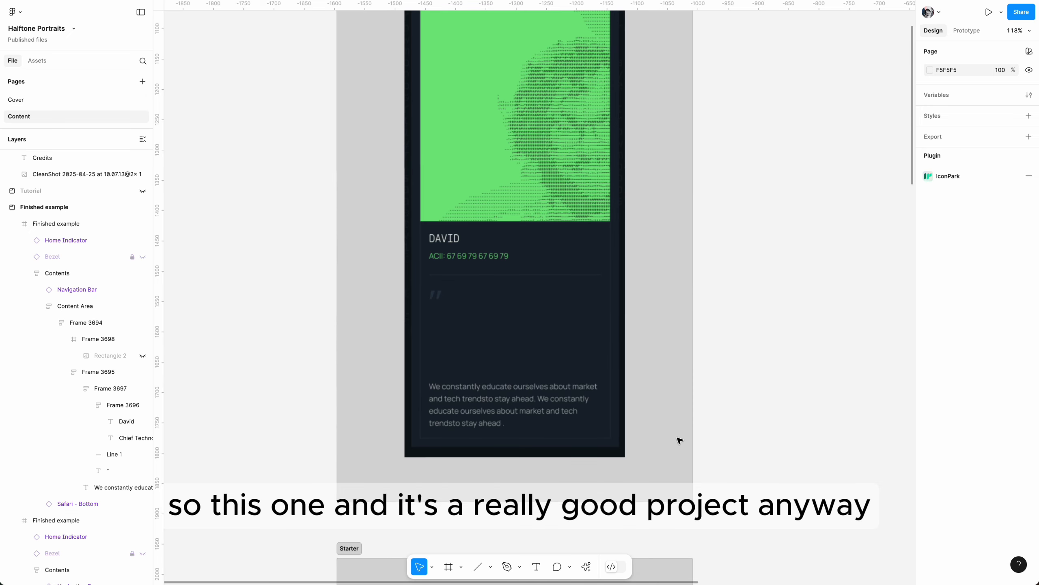
Rename the phone frame inside the Starter section as "Starter"
{"action": "scroll", "coordinate": [680, 440], "scroll_direction": "down", "scroll_amount": 3, "text": "ctrl"}
{"action": "scroll", "coordinate": [727, 310], "scroll_direction": "down", "scroll_amount": 6}
{"action": "scroll", "coordinate": [727, 310], "scroll_direction": "down", "scroll_amount": 3, "text": "ctrl"}
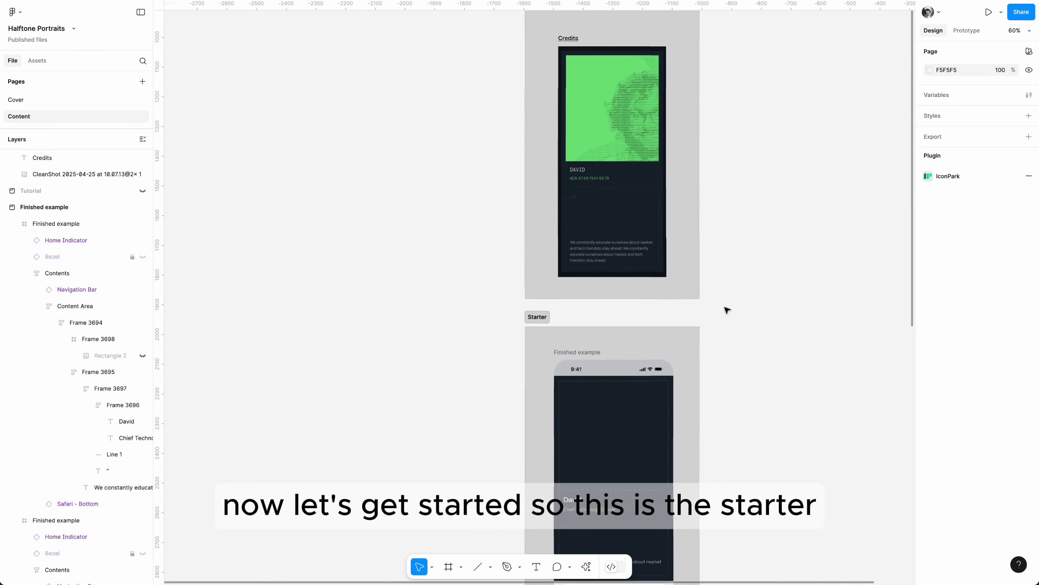
{"action": "scroll", "coordinate": [726, 309], "scroll_direction": "down", "scroll_amount": 5}
{"action": "scroll", "coordinate": [652, 267], "scroll_direction": "right", "scroll_amount": 2}
{"action": "left_click", "coordinate": [526, 202]}
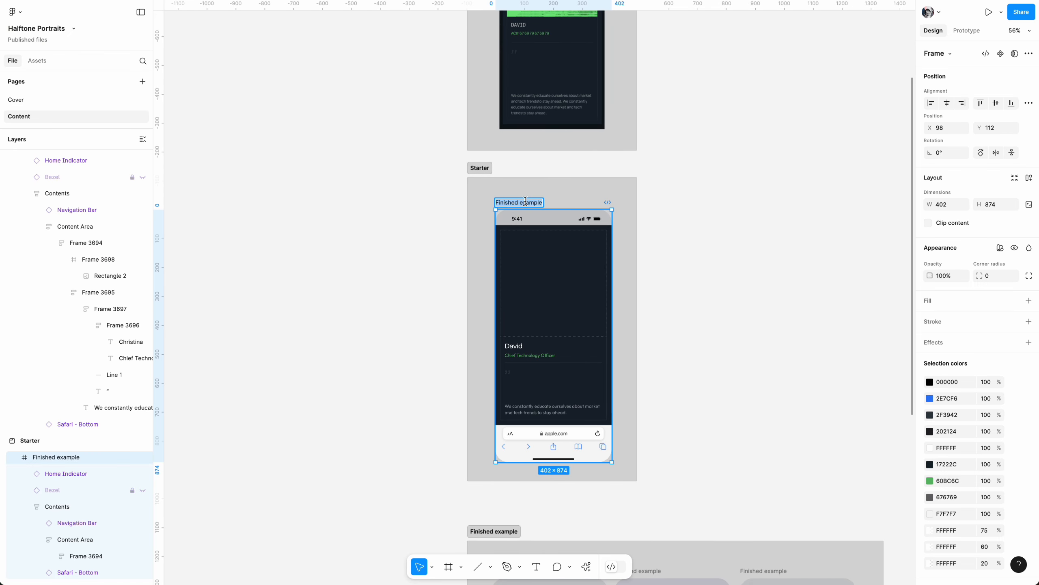
{"action": "type", "text": "Starter"}
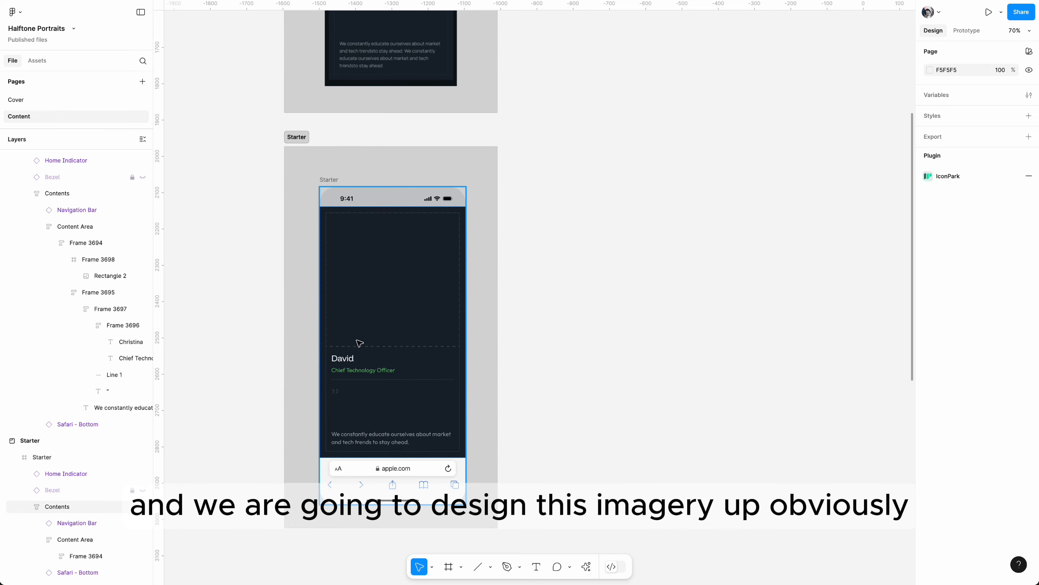
Duplicate the Starter phone frame onto the empty canvas beside the Starter section
{"action": "left_click", "coordinate": [356, 343]}
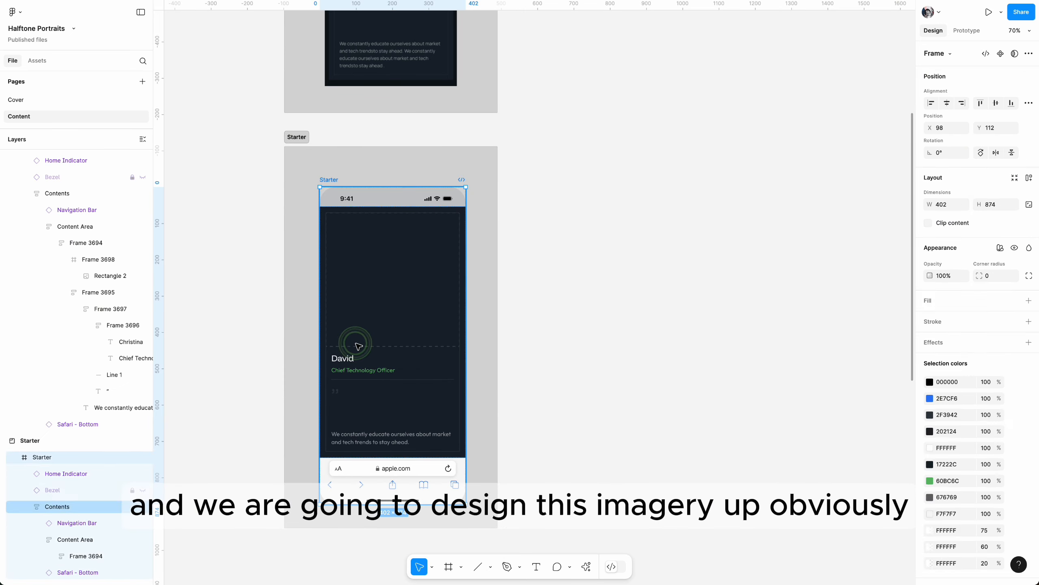
{"action": "double_click", "coordinate": [356, 343]}
{"action": "left_click", "coordinate": [325, 180]}
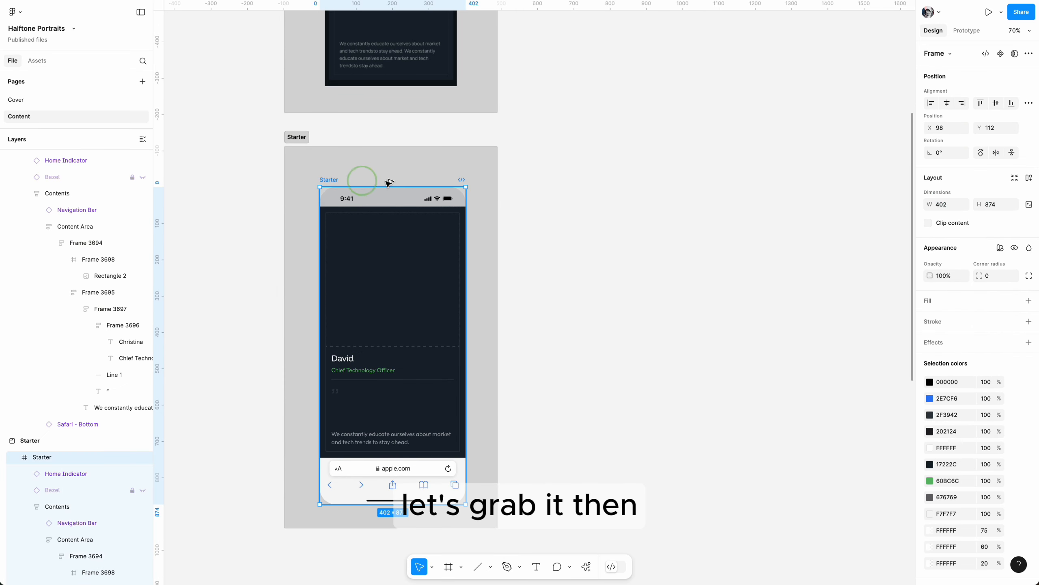
{"action": "left_click_drag", "start_coordinate": [326, 180], "coordinate": [564, 183], "text": "alt"}
{"action": "left_click", "coordinate": [756, 158]}
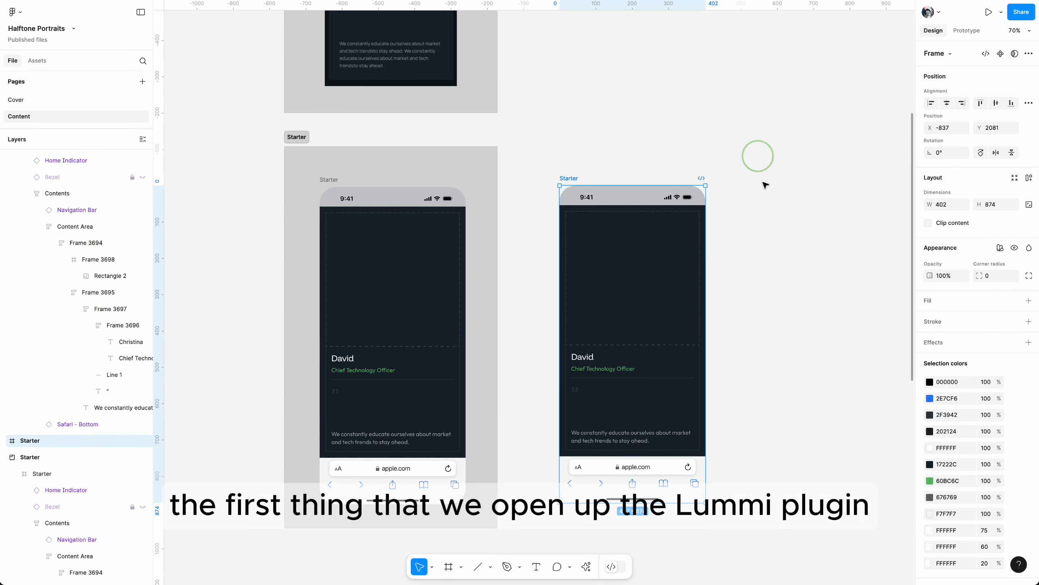
Find and run the Lummi plugin
{"action": "scroll", "coordinate": [729, 271], "scroll_direction": "right", "scroll_amount": 5}
{"action": "left_click", "coordinate": [587, 567]}
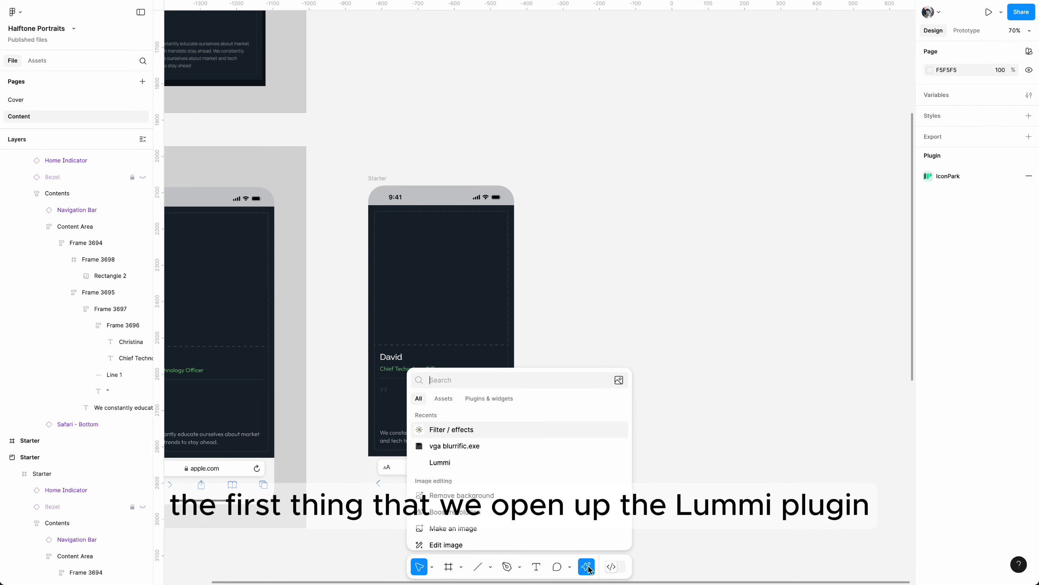
{"action": "type", "text": "lummi"}
{"action": "key", "text": "Return"}
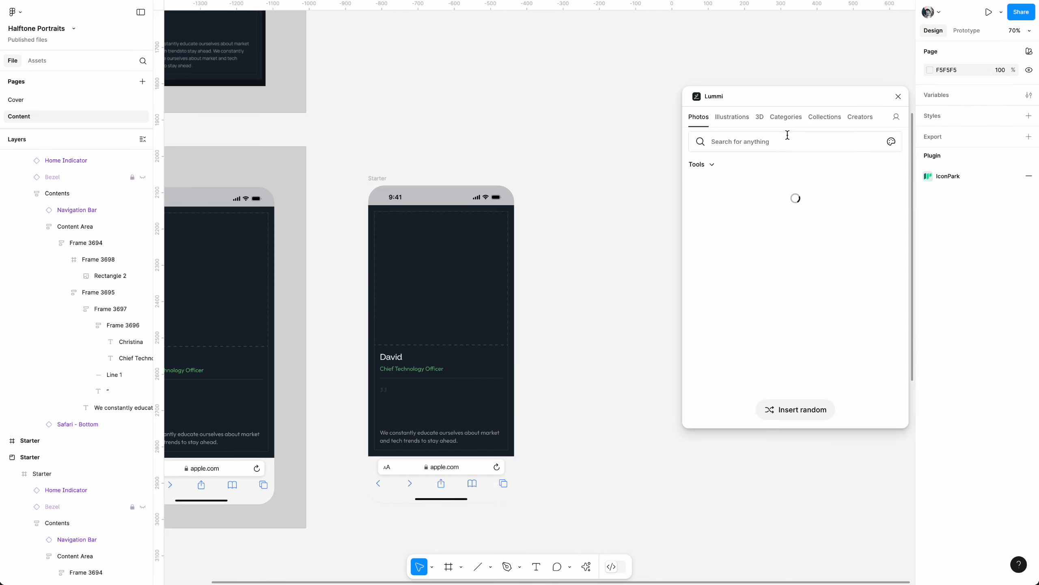
Open the Avatars category of Lummi photos and make free canvas space next to the duplicated phone frame
{"action": "left_click", "coordinate": [786, 125]}
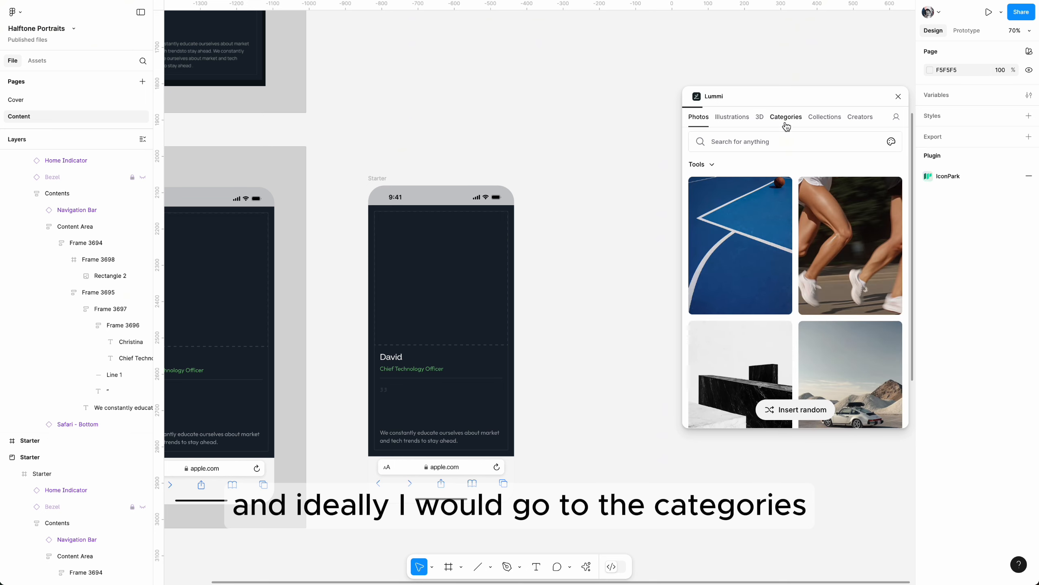
{"action": "scroll", "coordinate": [773, 272], "scroll_direction": "down", "scroll_amount": 10}
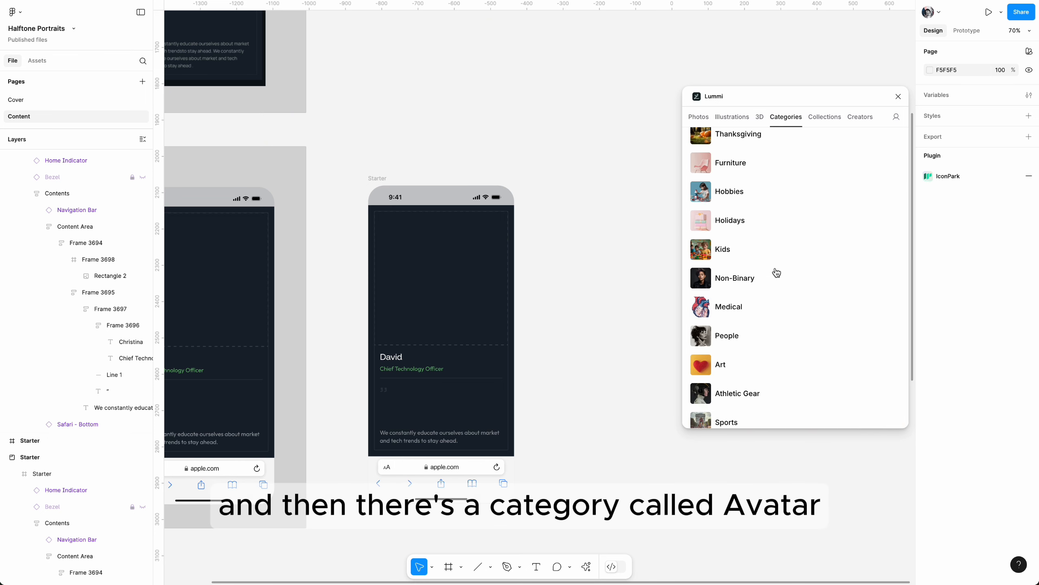
{"action": "scroll", "coordinate": [776, 273], "scroll_direction": "down", "scroll_amount": 9}
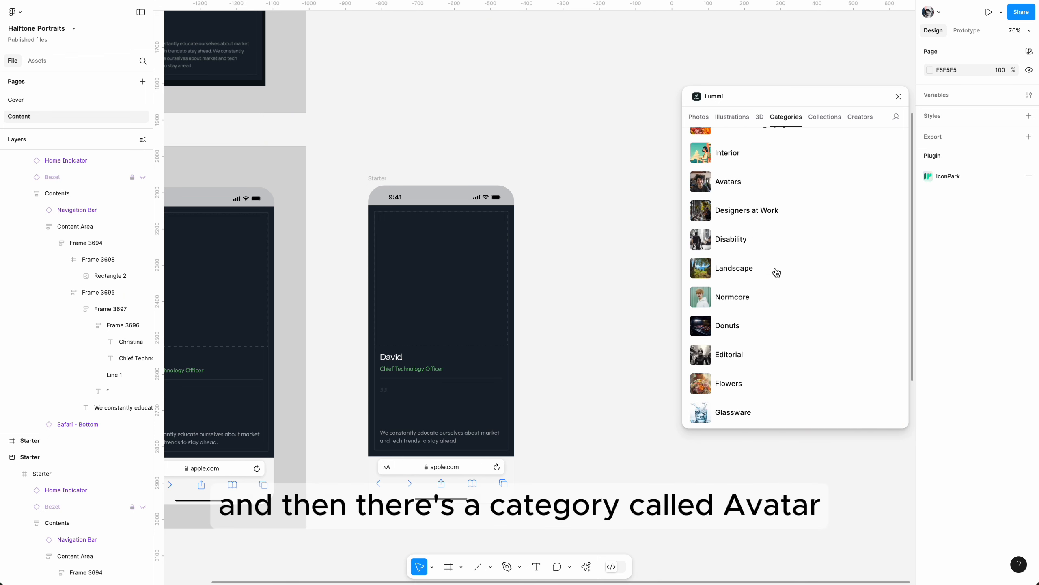
{"action": "left_click", "coordinate": [749, 230]}
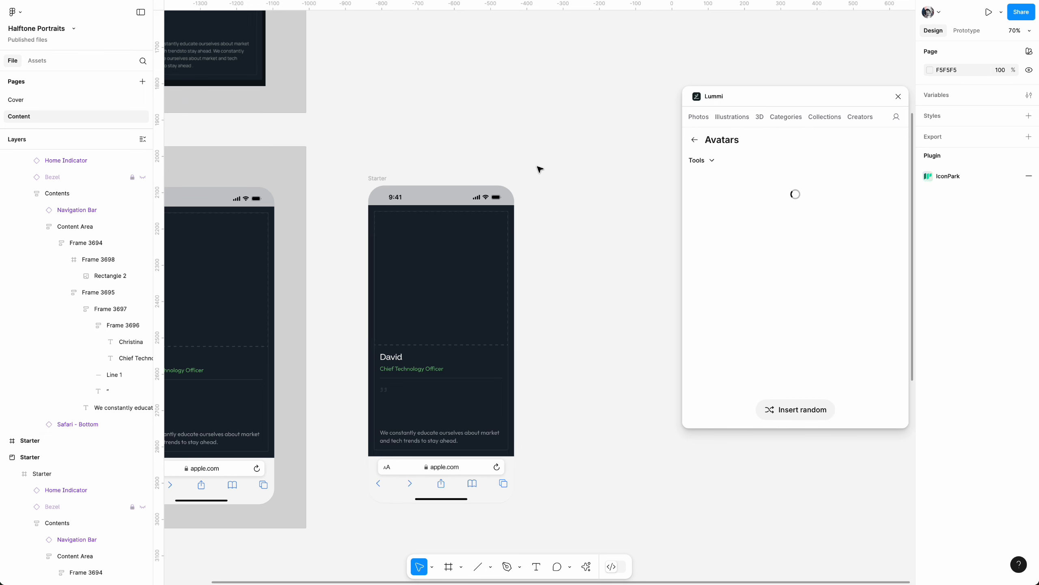
{"action": "scroll", "coordinate": [543, 166], "scroll_direction": "right", "scroll_amount": 3}
{"action": "scroll", "coordinate": [545, 165], "scroll_direction": "right", "scroll_amount": 2}
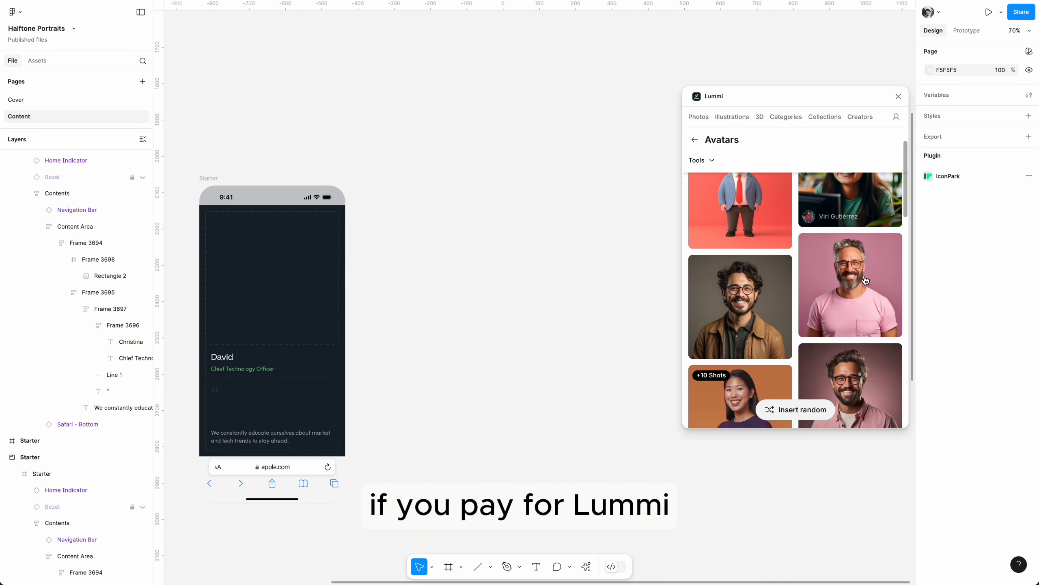
Preview the Avatars photos with the background removal effect and restore their original backgrounds
{"action": "left_click", "coordinate": [707, 162]}
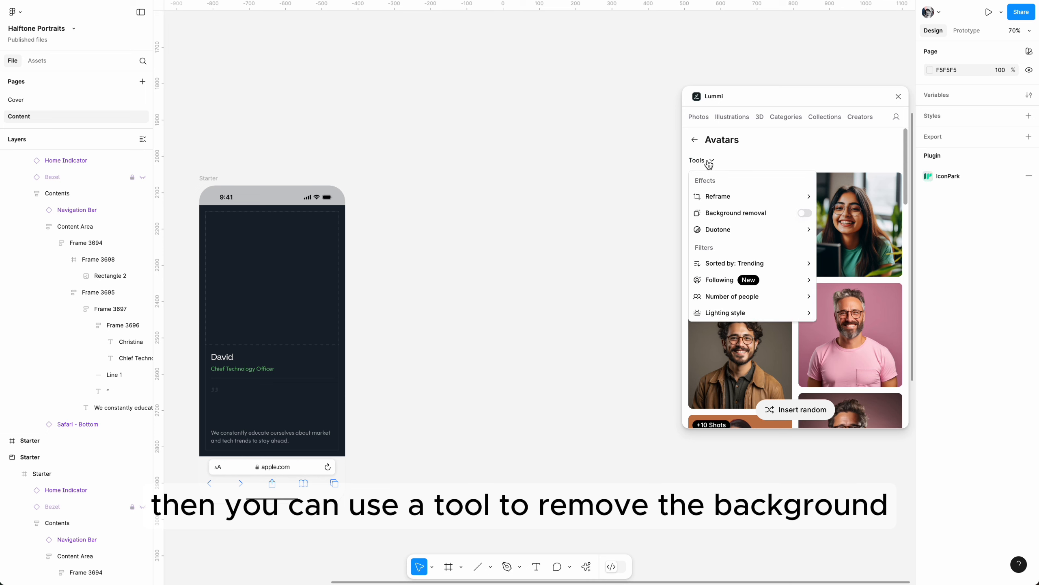
{"action": "left_click", "coordinate": [800, 215]}
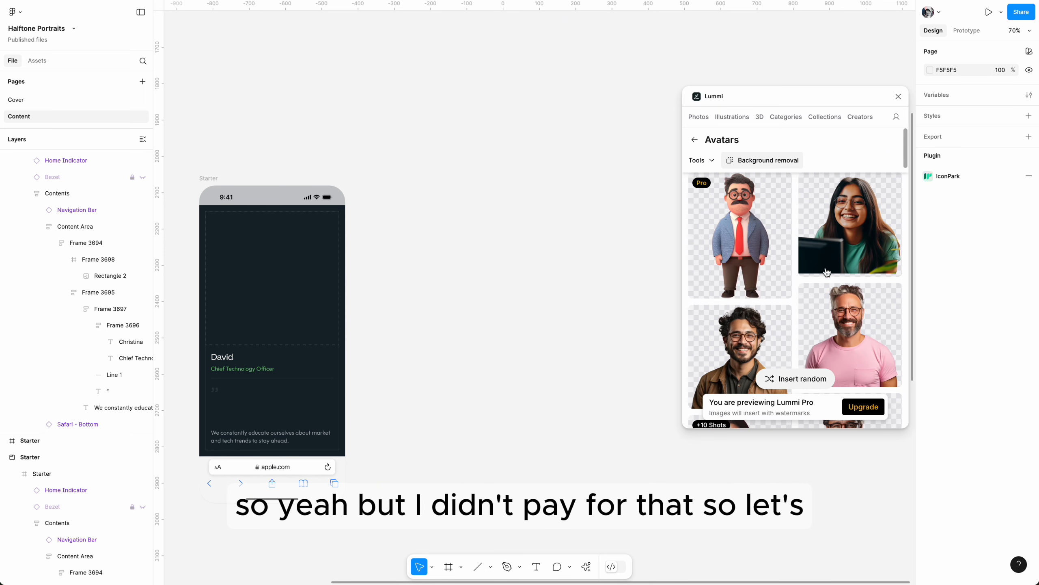
{"action": "left_click", "coordinate": [741, 163]}
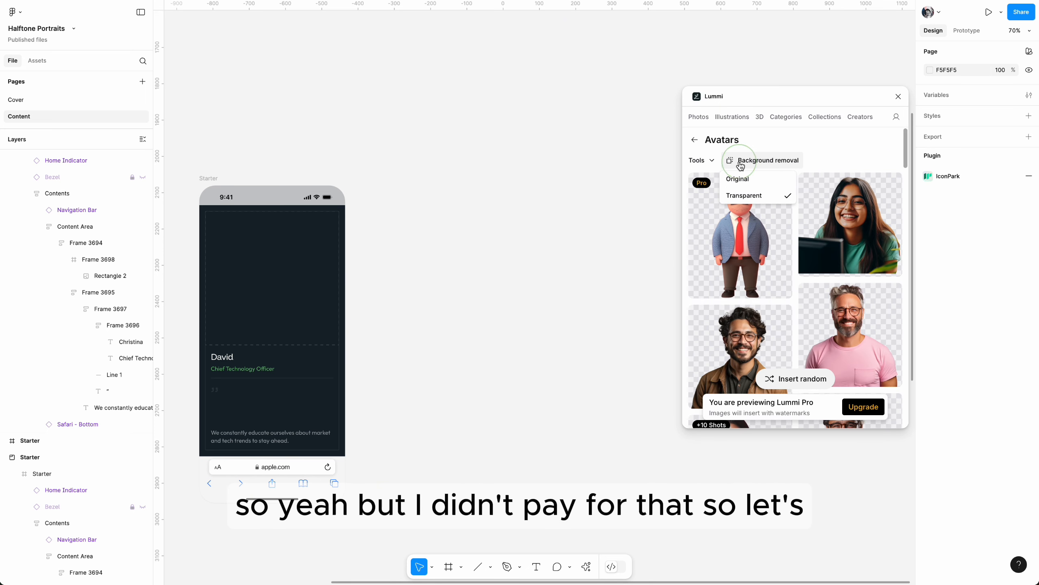
{"action": "left_click", "coordinate": [712, 160]}
{"action": "left_click", "coordinate": [804, 214]}
Insert the avatar photo of the smiling man in a dark blazer and align its upper edge with the duplicated Starter frame
{"action": "scroll", "coordinate": [811, 272], "scroll_direction": "down", "scroll_amount": 5}
{"action": "scroll", "coordinate": [812, 273], "scroll_direction": "down", "scroll_amount": 6}
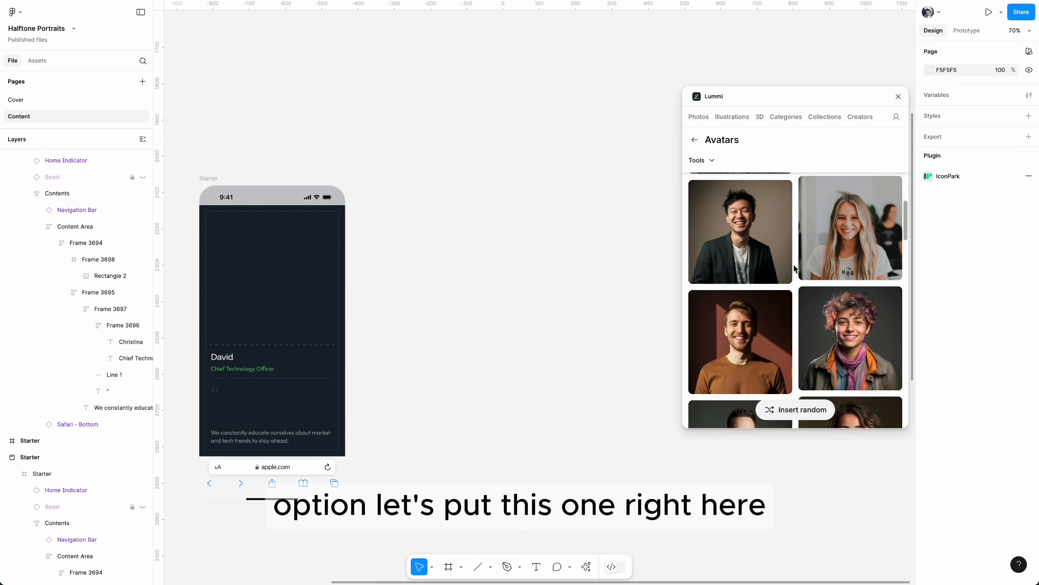
{"action": "left_click", "coordinate": [752, 227]}
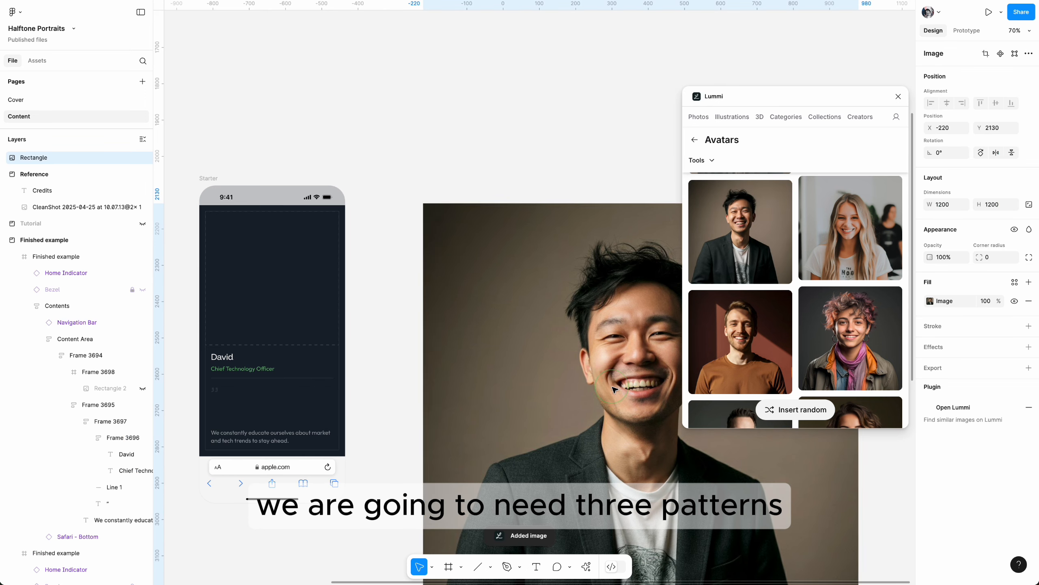
{"action": "left_click_drag", "start_coordinate": [532, 343], "coordinate": [541, 349]}
Insert the avatar photo of the woman in a dark red sweater beside the first portrait
{"action": "scroll", "coordinate": [568, 316], "scroll_direction": "right", "scroll_amount": 8}
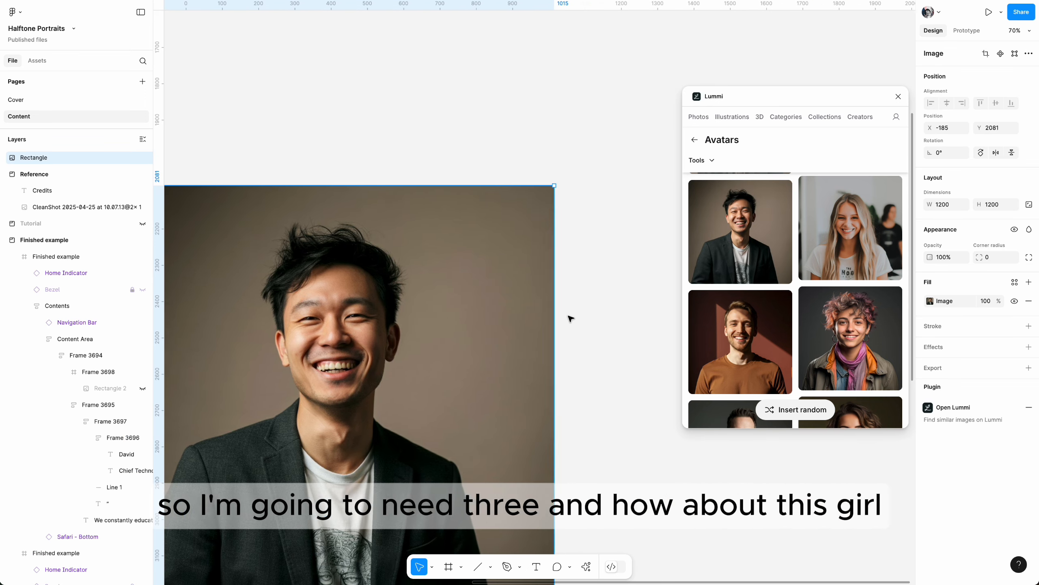
{"action": "scroll", "coordinate": [568, 315], "scroll_direction": "down", "scroll_amount": 3}
{"action": "scroll", "coordinate": [614, 315], "scroll_direction": "right", "scroll_amount": 5}
{"action": "scroll", "coordinate": [819, 286], "scroll_direction": "down", "scroll_amount": 10}
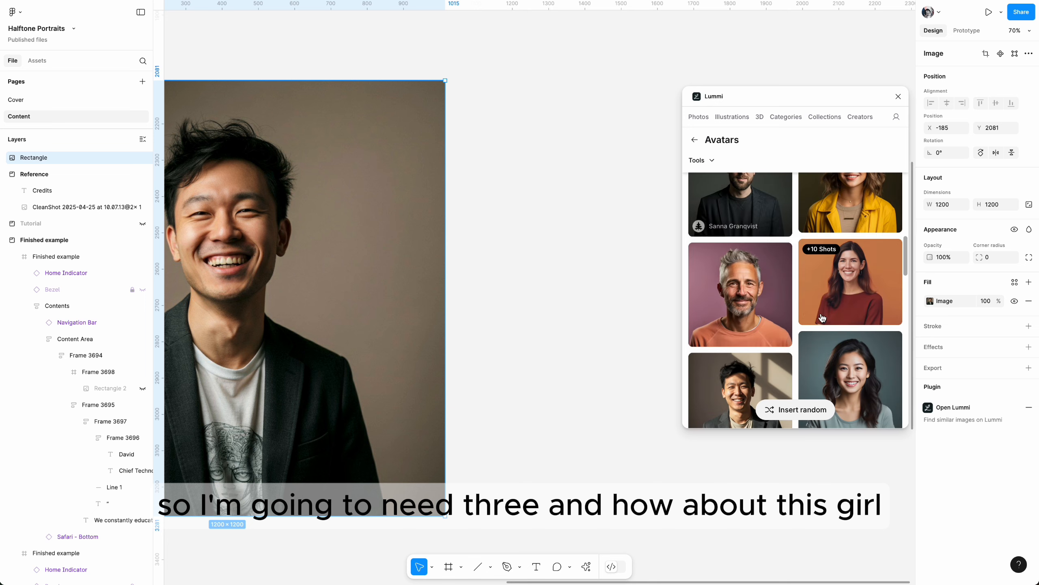
{"action": "left_click", "coordinate": [838, 286]}
Insert the avatar photo of the bearded man with glasses and an orange sweater at the end of the portrait row
{"action": "scroll", "coordinate": [777, 328], "scroll_direction": "down", "scroll_amount": 10}
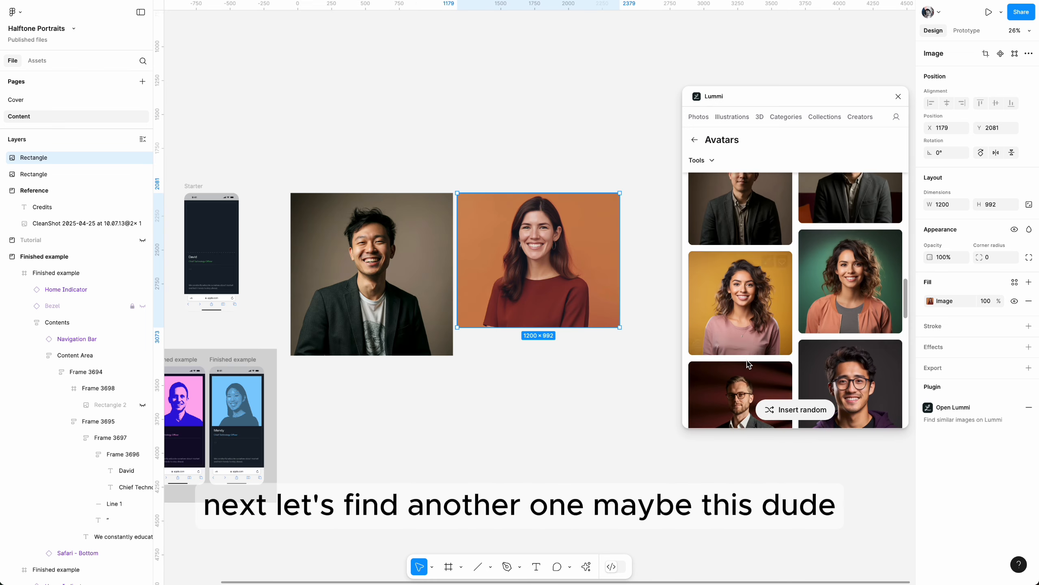
{"action": "scroll", "coordinate": [747, 364], "scroll_direction": "down", "scroll_amount": 3}
{"action": "scroll", "coordinate": [818, 335], "scroll_direction": "down", "scroll_amount": 5}
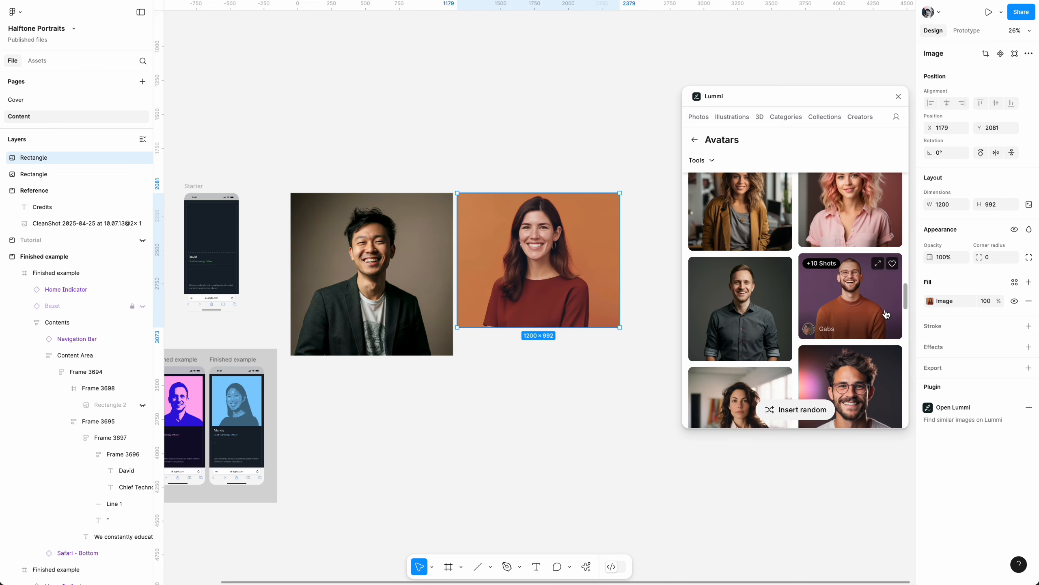
{"action": "left_click", "coordinate": [865, 310]}
{"action": "scroll", "coordinate": [591, 367], "scroll_direction": "left", "scroll_amount": 10}
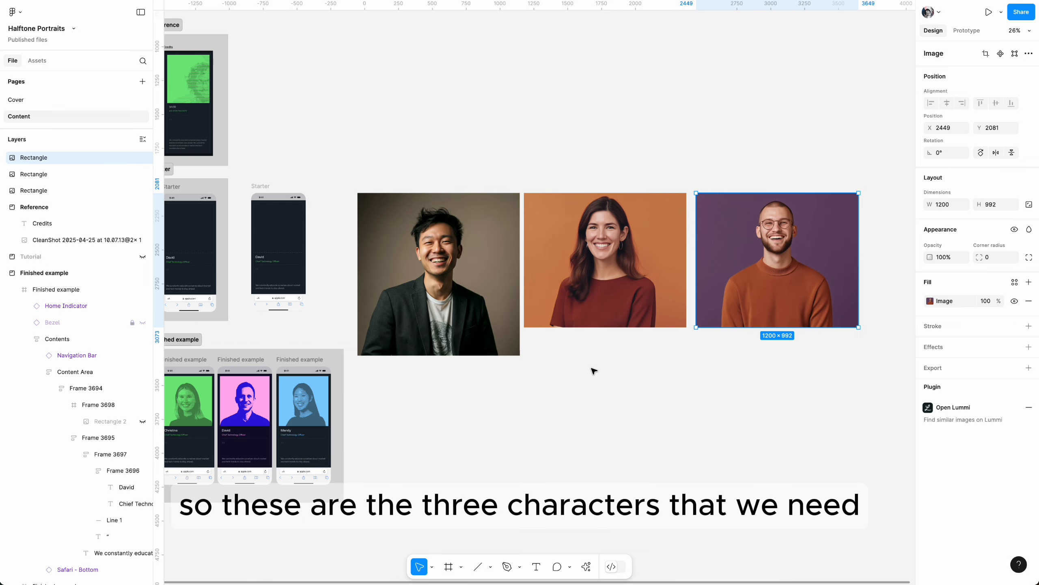
{"action": "scroll", "coordinate": [567, 383], "scroll_direction": "up", "scroll_amount": 1}
{"action": "scroll", "coordinate": [567, 383], "scroll_direction": "right", "scroll_amount": 2}
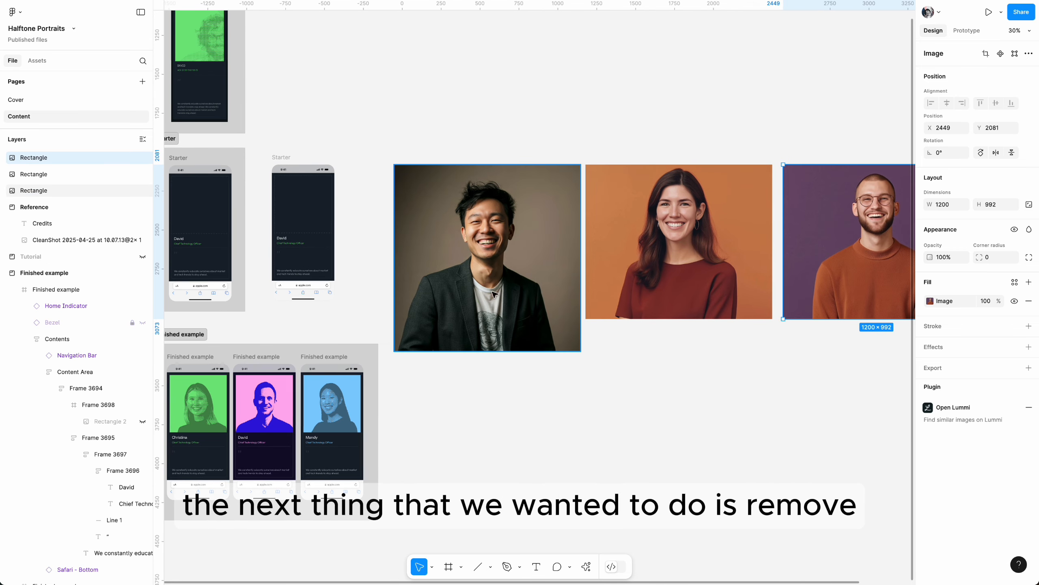
{"action": "left_click", "coordinate": [528, 305]}
{"action": "left_click", "coordinate": [755, 277], "text": "shift"}
{"action": "left_click", "coordinate": [870, 260], "text": "shift"}
{"action": "left_click", "coordinate": [610, 399]}
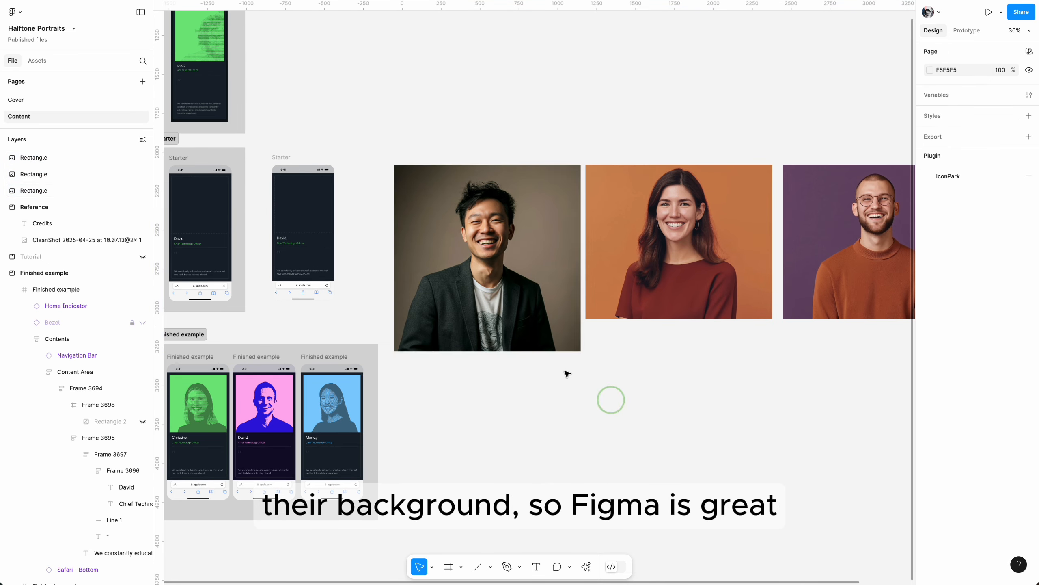
Remove the background from the portrait of the man in the dark blazer
{"action": "left_click", "coordinate": [565, 335]}
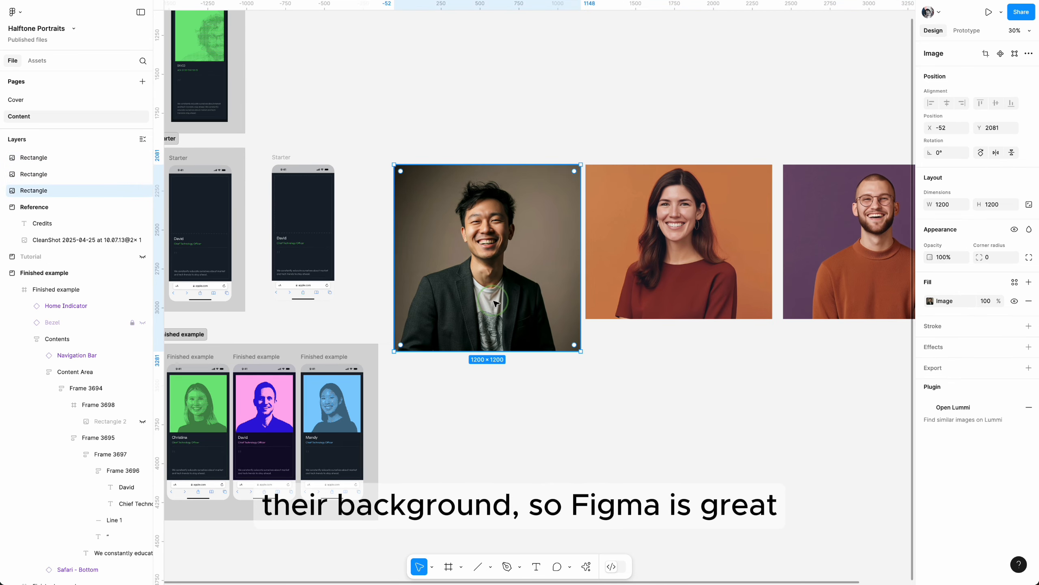
{"action": "left_click", "coordinate": [931, 302]}
{"action": "left_click", "coordinate": [892, 320]}
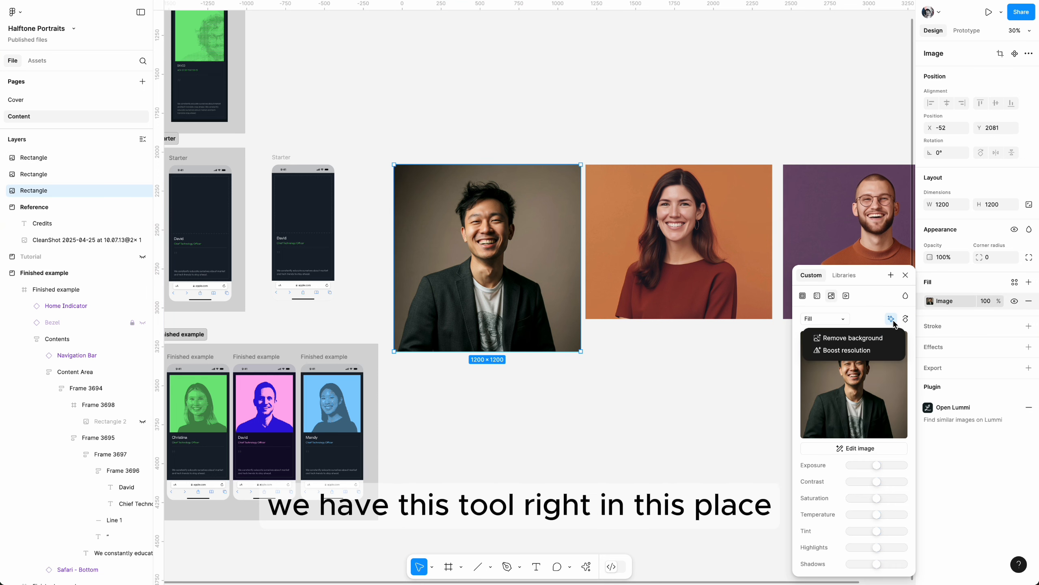
{"action": "left_click", "coordinate": [861, 338]}
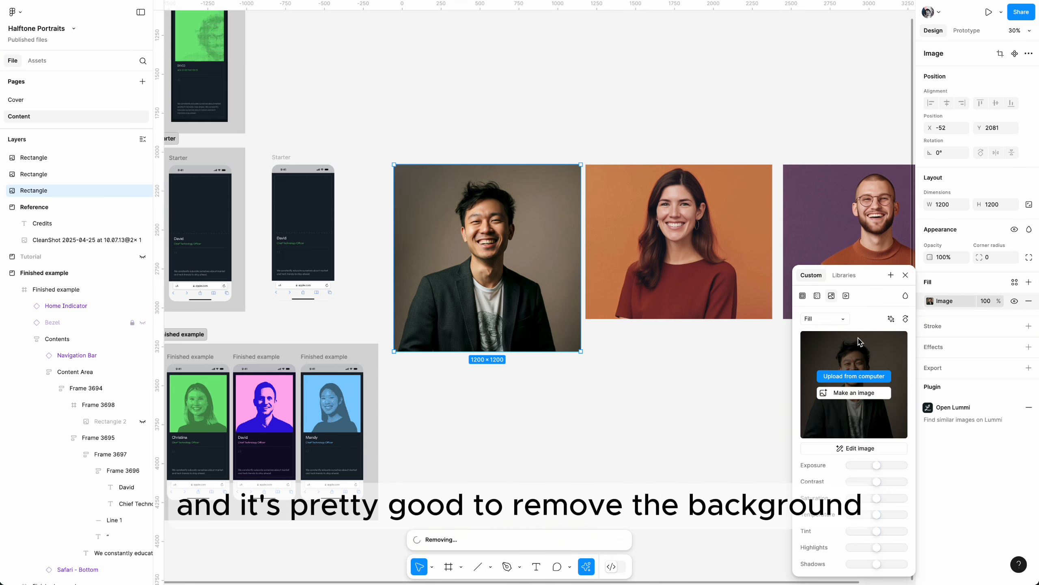
Remove the backgrounds from the portraits of the woman in red and the bearded man in orange
{"action": "left_click", "coordinate": [687, 254]}
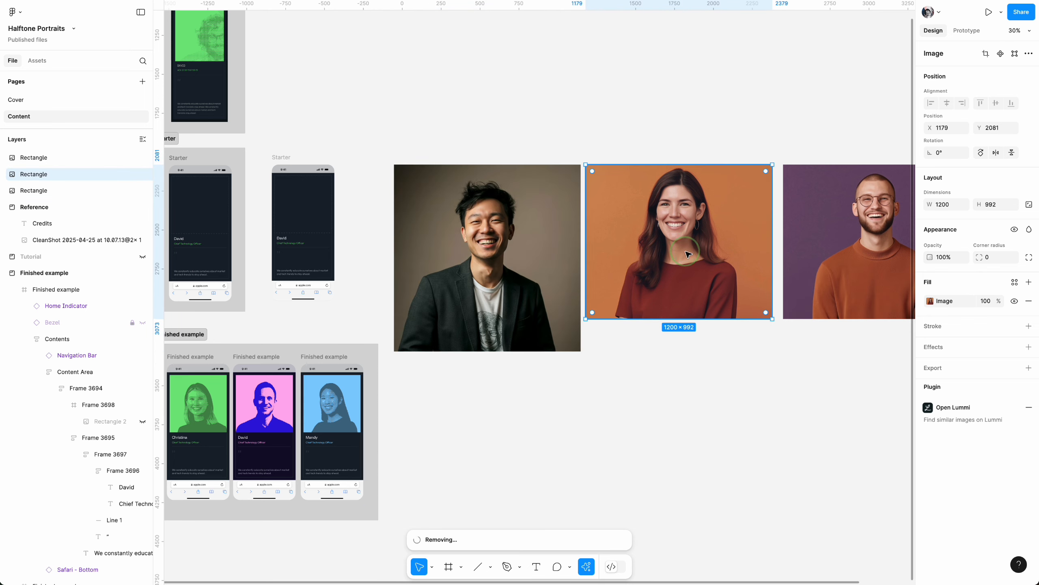
{"action": "left_click", "coordinate": [930, 301]}
{"action": "left_click", "coordinate": [891, 320]}
{"action": "left_click", "coordinate": [879, 339]}
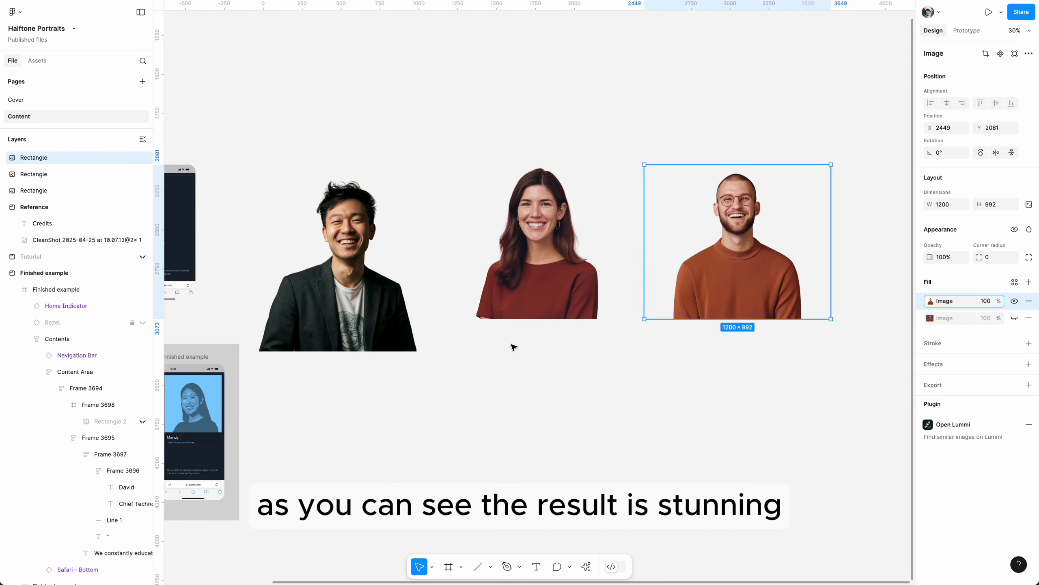
{"action": "scroll", "coordinate": [514, 347], "scroll_direction": "left", "scroll_amount": 2}
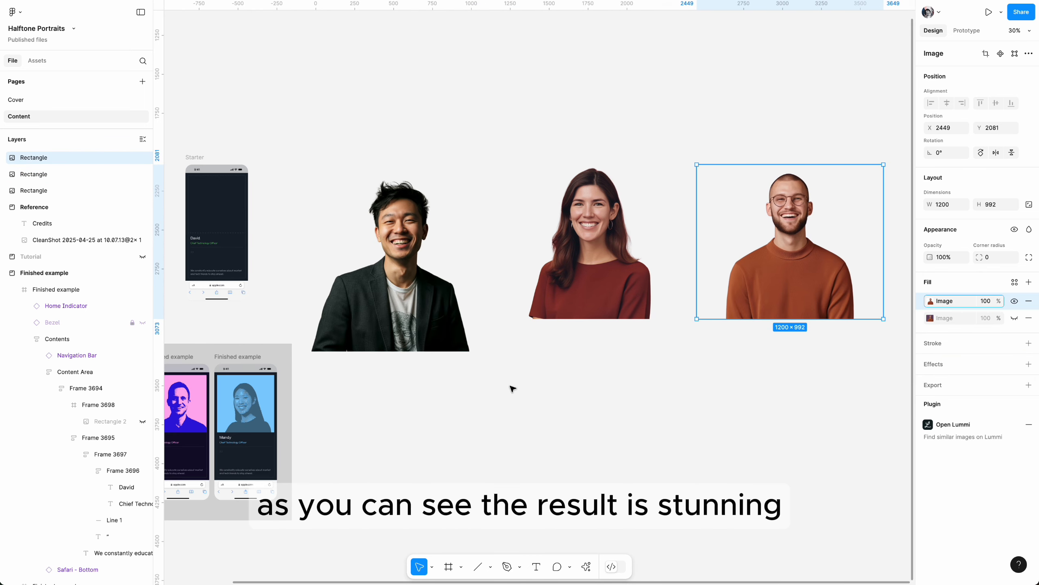
Add a white FFFFFF fill at 100% to the portrait of the man in the dark blazer, placed beneath its image fill
{"action": "left_click", "coordinate": [432, 307]}
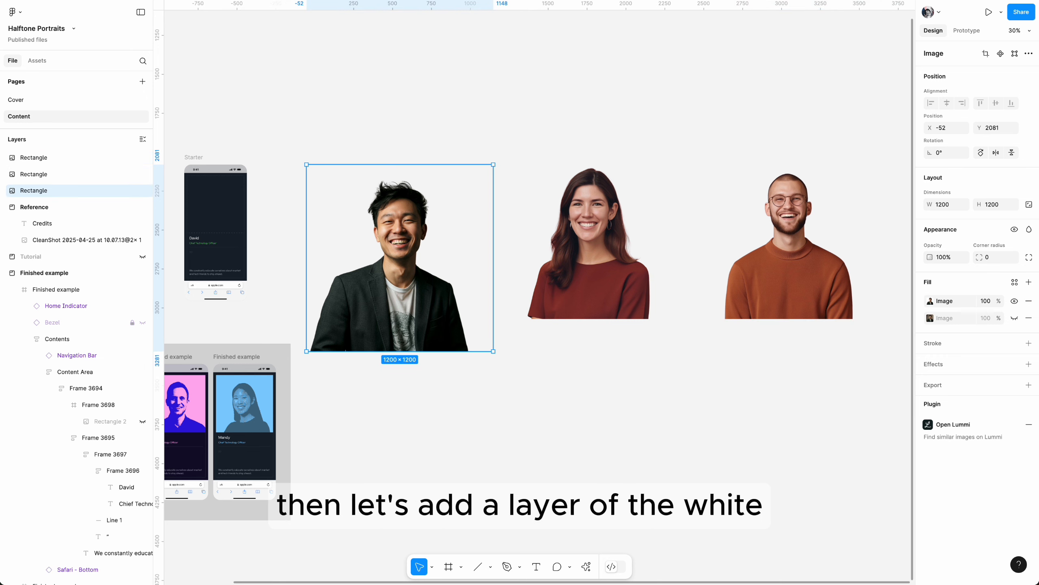
{"action": "left_click", "coordinate": [1028, 283]}
{"action": "left_click", "coordinate": [930, 301]}
{"action": "left_click", "coordinate": [944, 301]}
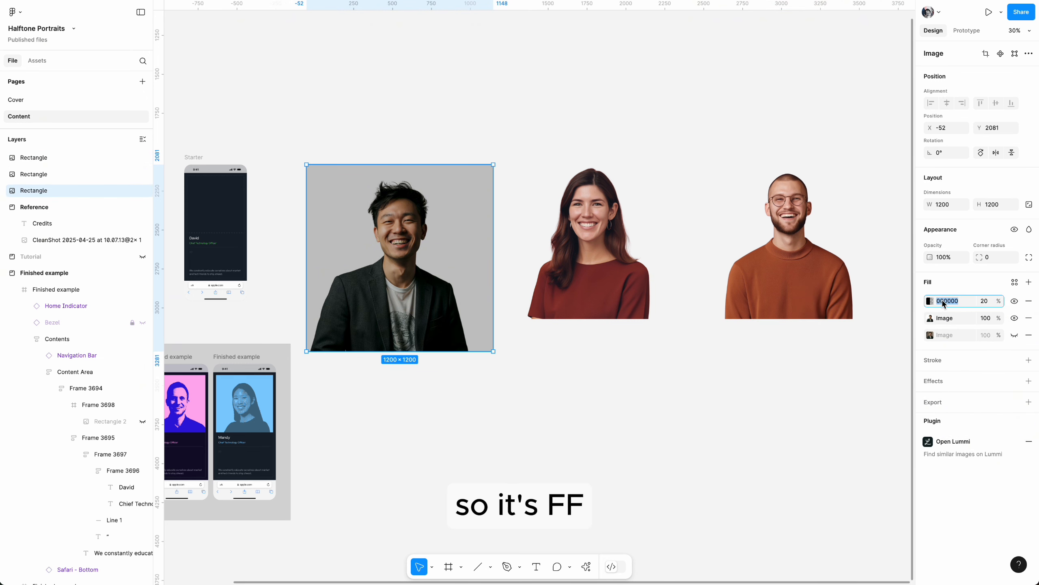
{"action": "type", "text": "ff"}
{"action": "key", "text": "Return"}
{"action": "left_click", "coordinate": [985, 301]}
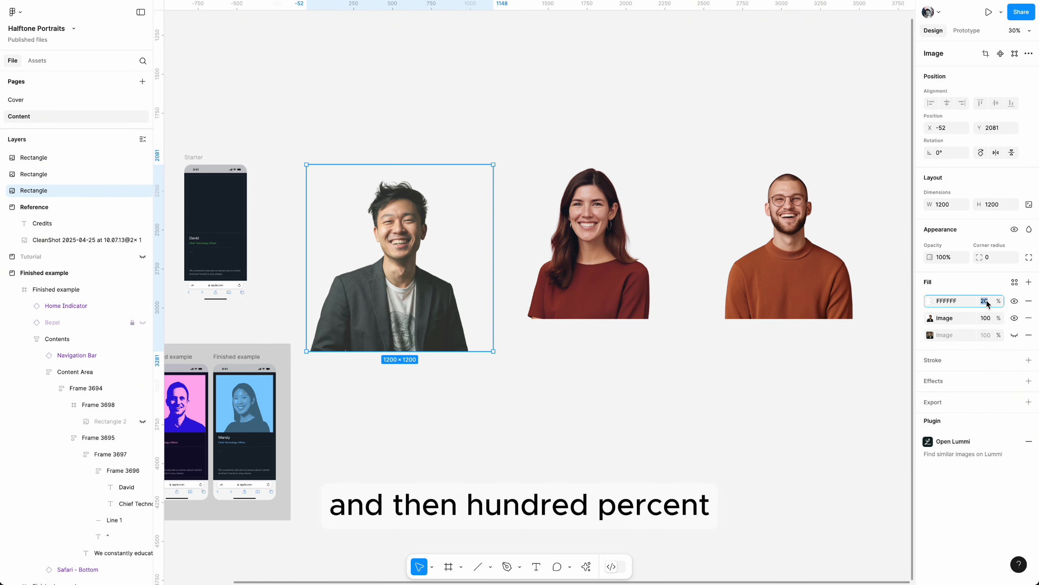
{"action": "type", "text": "100"}
{"action": "key", "text": "Return"}
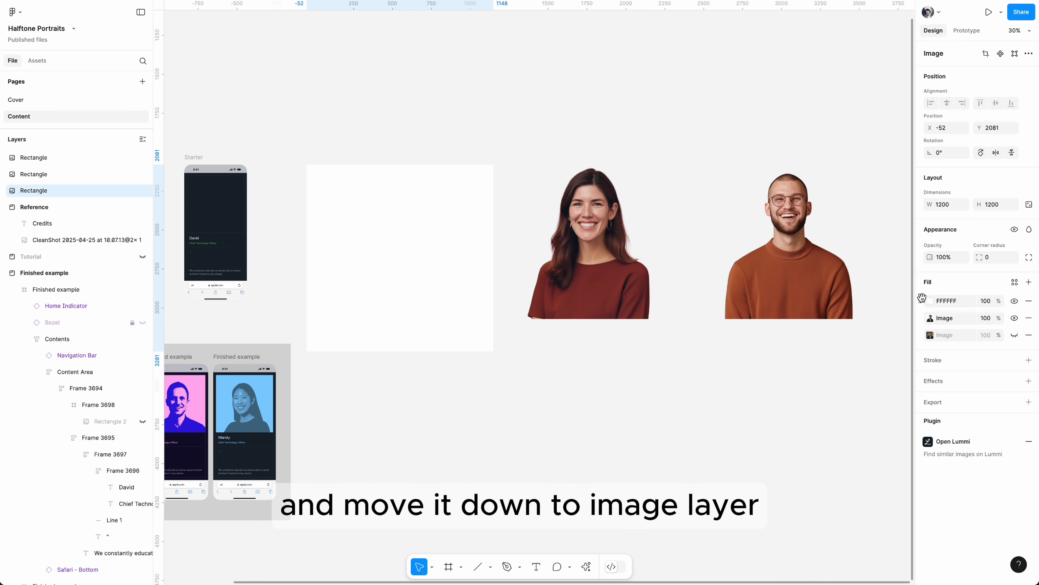
{"action": "left_click_drag", "start_coordinate": [921, 301], "coordinate": [922, 323]}
Paste the white fill onto the portraits of the woman in red and the bearded man and move it beneath their image fills
{"action": "left_click", "coordinate": [614, 262]}
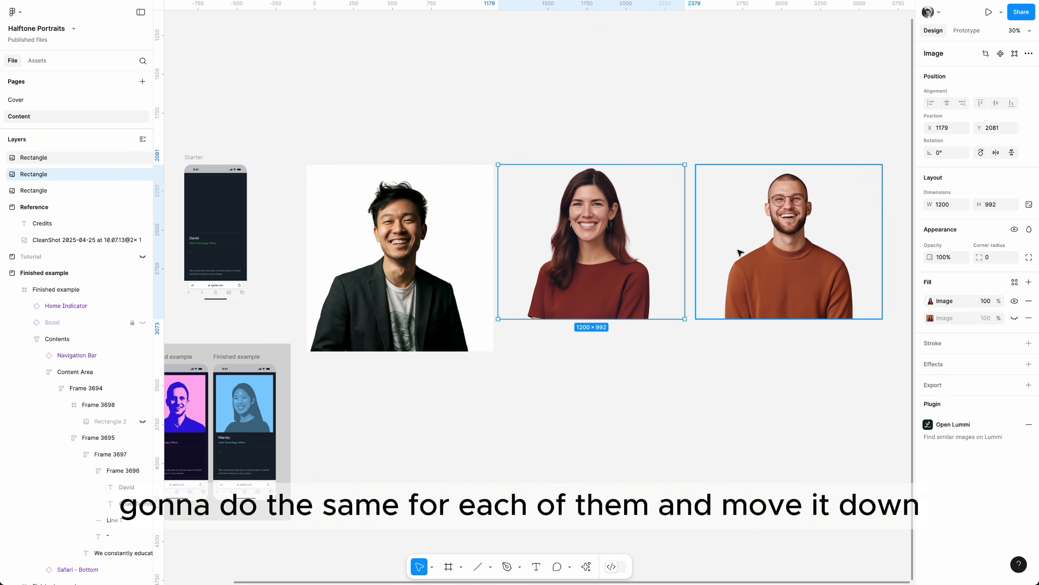
{"action": "key", "text": "super+v"}
{"action": "left_click", "coordinate": [740, 251]}
{"action": "key", "text": "super+v"}
{"action": "left_click", "coordinate": [617, 254]}
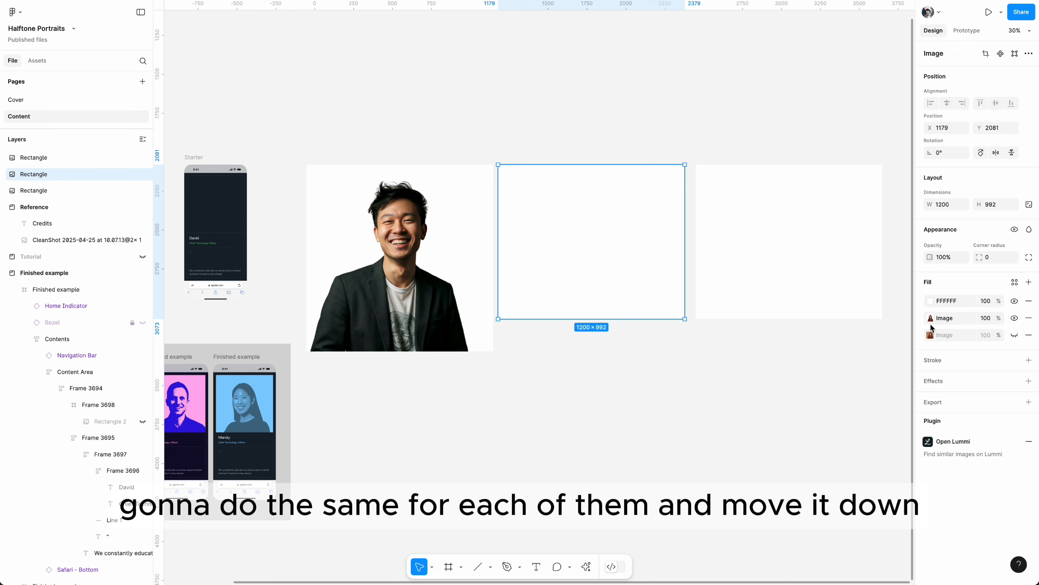
{"action": "left_click_drag", "start_coordinate": [924, 302], "coordinate": [919, 322]}
{"action": "left_click", "coordinate": [757, 249]}
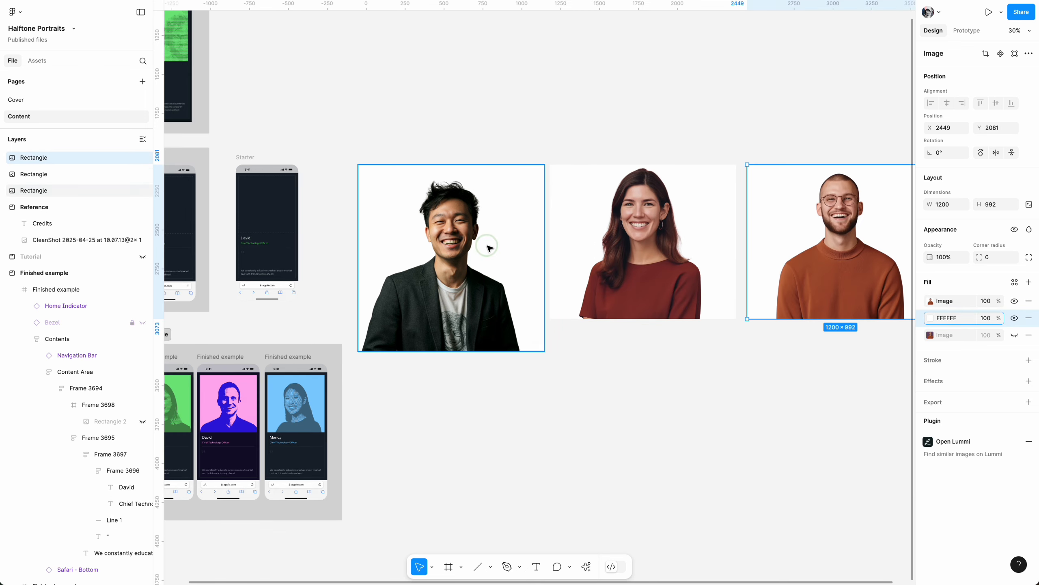
Open the Filter / effects plugin on the dark-blazer portrait and remove all the effects already in its list
{"action": "left_click", "coordinate": [493, 244]}
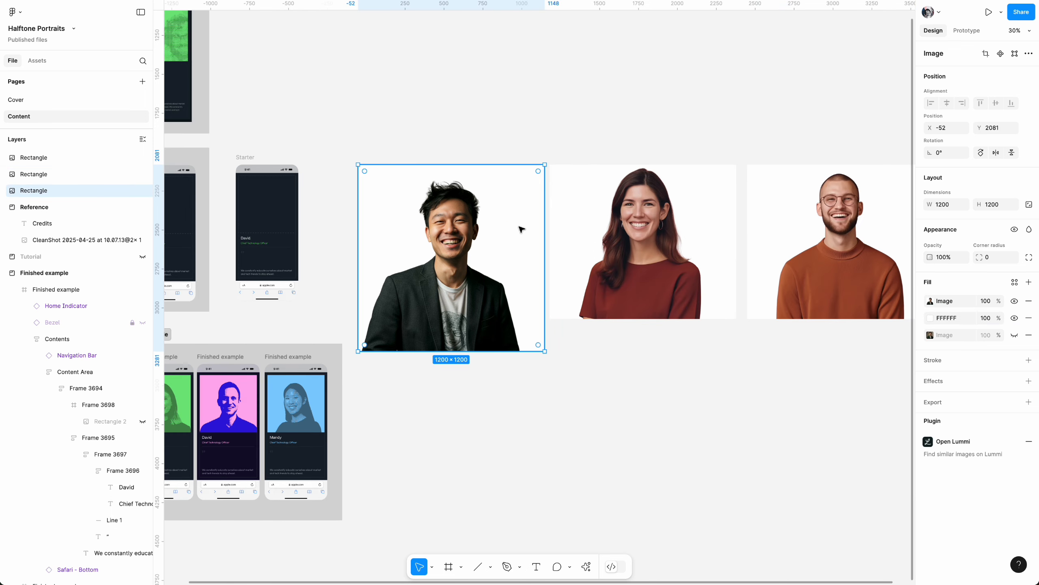
{"action": "key", "text": "super+k"}
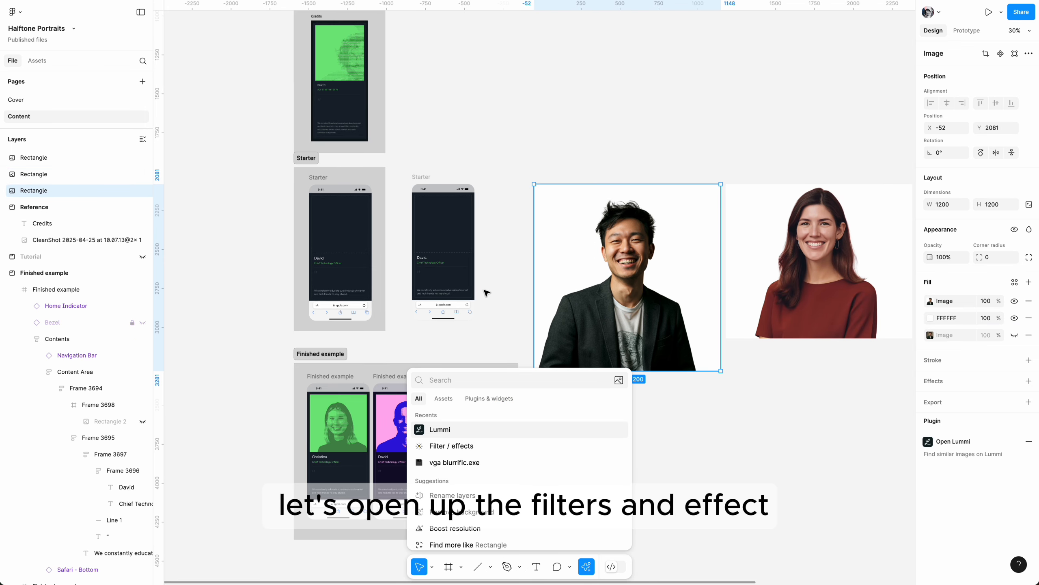
{"action": "left_click", "coordinate": [487, 447]}
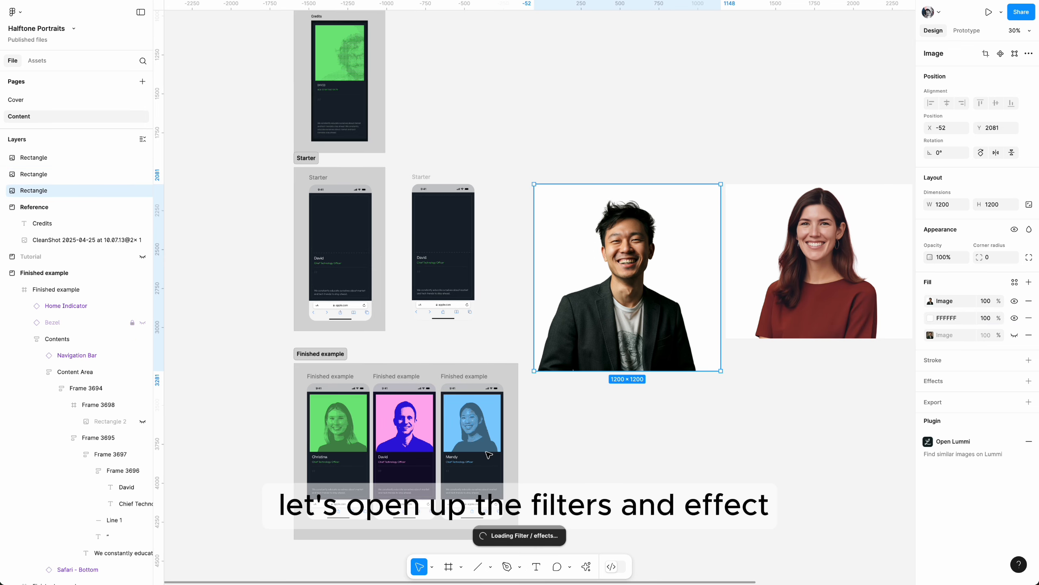
{"action": "left_click", "coordinate": [321, 288]}
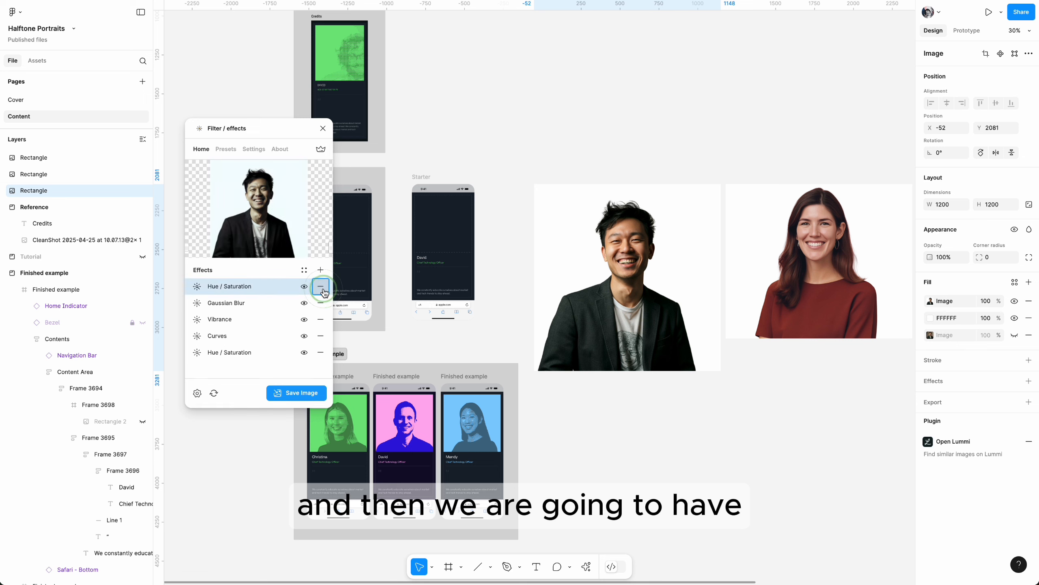
{"action": "left_click", "coordinate": [322, 288]}
{"action": "left_click", "coordinate": [322, 288]}
{"action": "left_click", "coordinate": [321, 288]}
{"action": "left_click", "coordinate": [321, 287]}
{"action": "left_click", "coordinate": [321, 287]}
Add a Grayscale effect to the dark-blazer portrait and save the result as a new image
{"action": "left_click", "coordinate": [320, 269]}
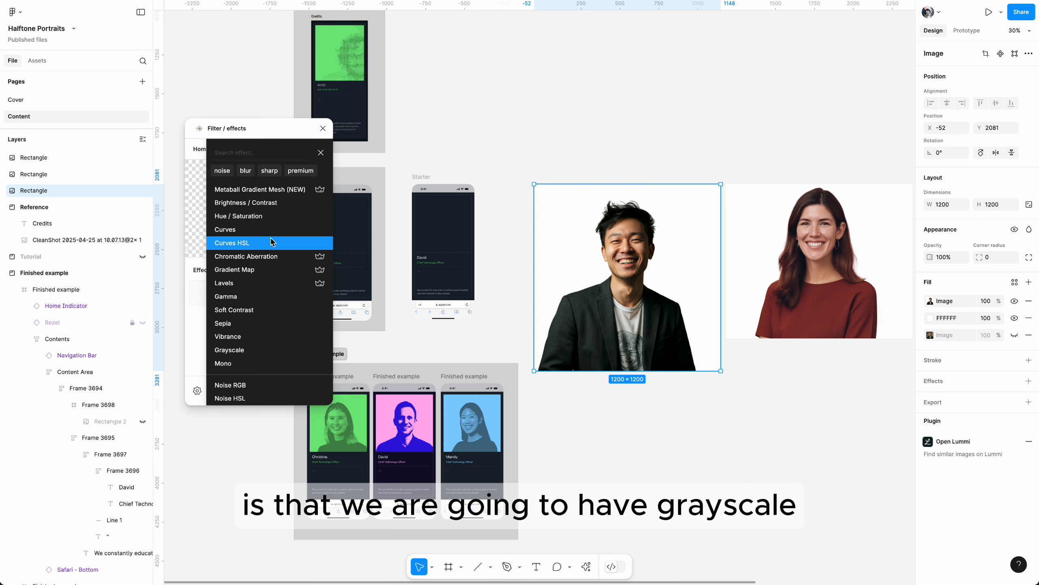
{"action": "left_click", "coordinate": [229, 350]}
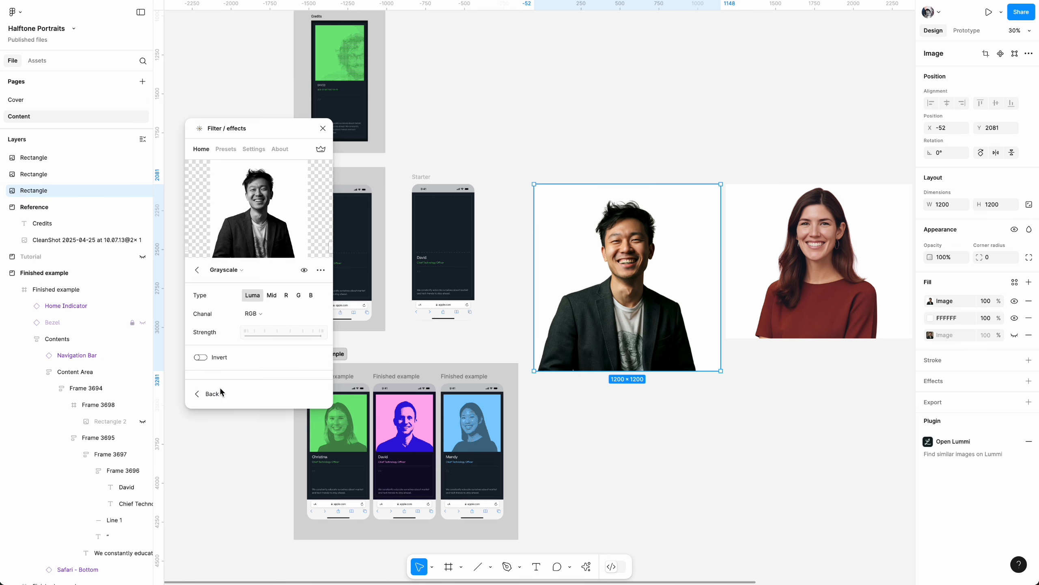
{"action": "left_click", "coordinate": [197, 395]}
{"action": "left_click", "coordinate": [285, 404]}
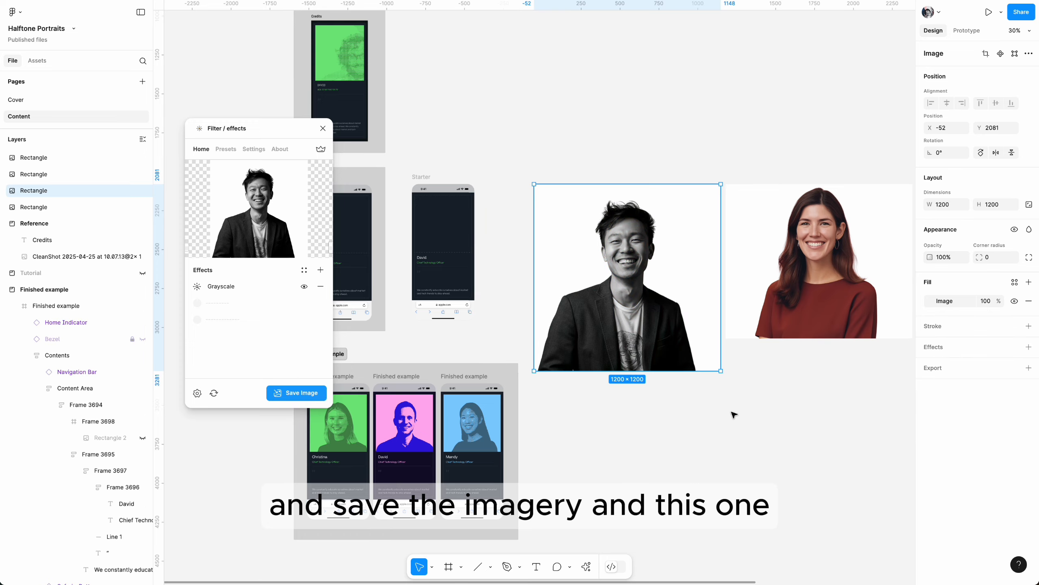
Save a grayscale copy of the woman's portrait and place it beside the man's grayscale portrait, aligned along their lower edges
{"action": "scroll", "coordinate": [733, 413], "scroll_direction": "right", "scroll_amount": 5}
{"action": "left_click", "coordinate": [633, 258]}
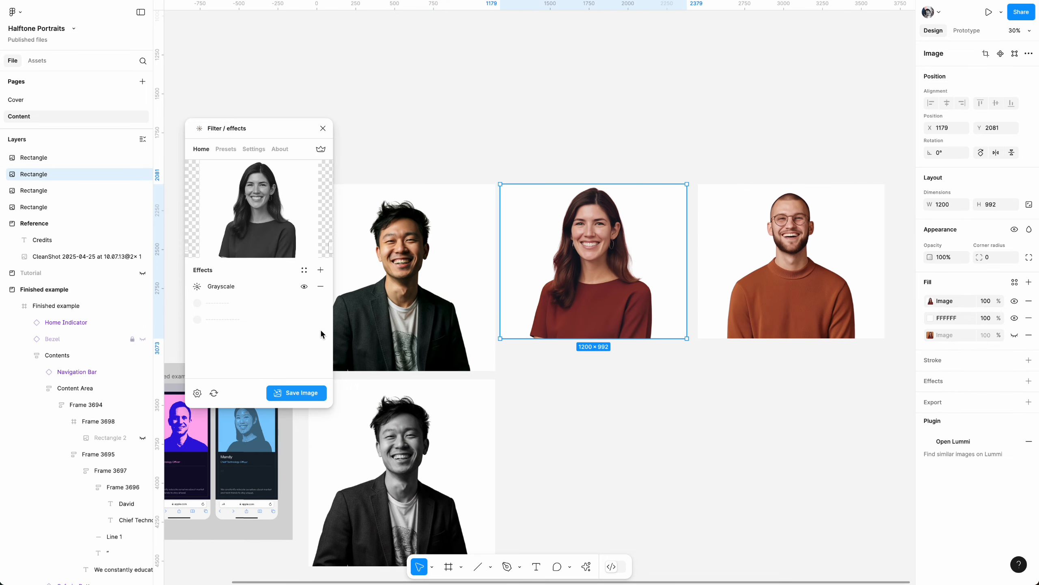
{"action": "left_click", "coordinate": [304, 395]}
{"action": "scroll", "coordinate": [655, 209], "scroll_direction": "down", "scroll_amount": 5}
{"action": "left_click_drag", "start_coordinate": [596, 99], "coordinate": [601, 328]}
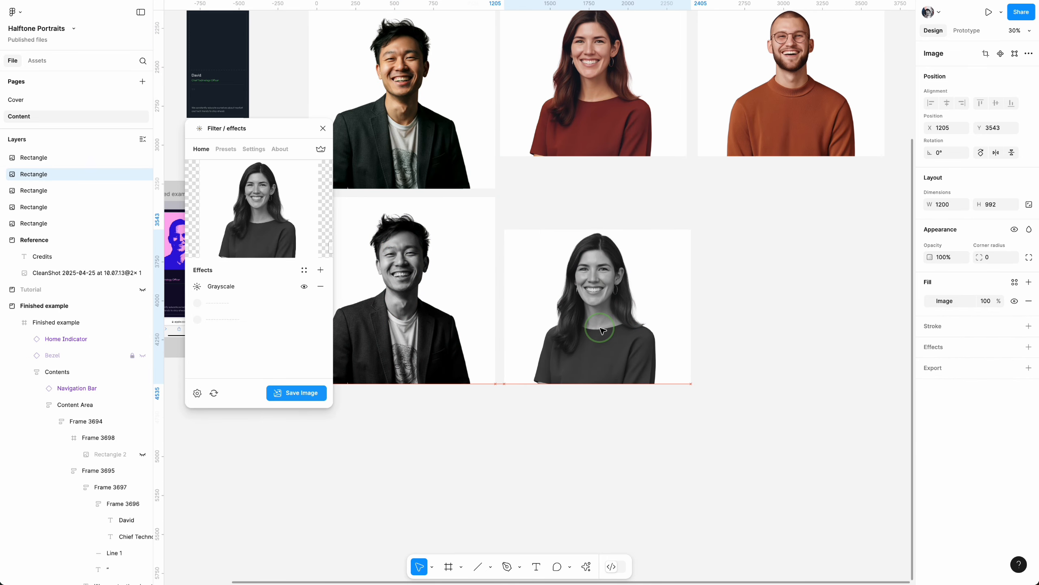
Save a grayscale copy of the portrait of the bearded man in the orange sweater
{"action": "left_click", "coordinate": [768, 127]}
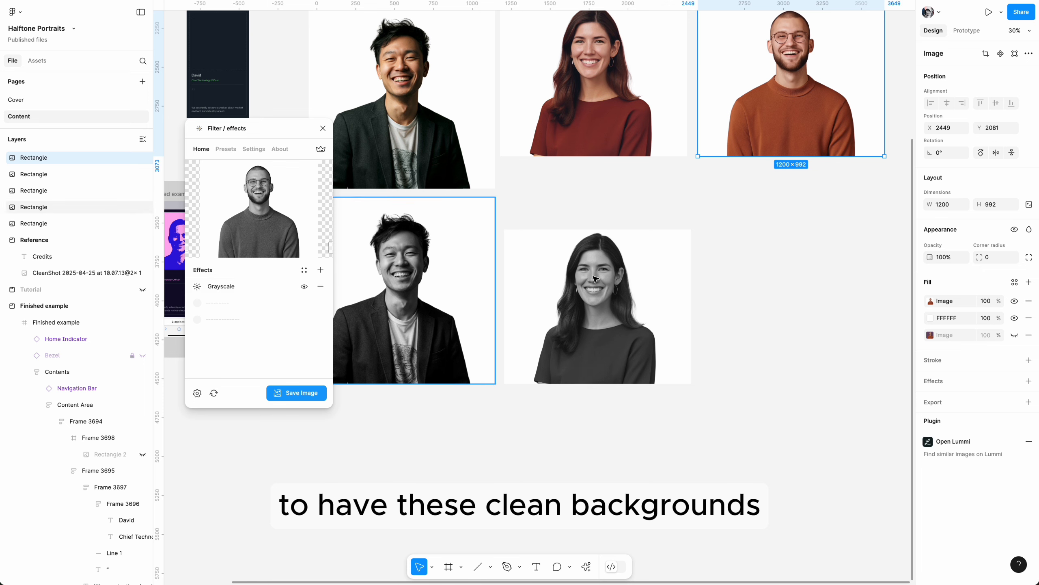
{"action": "scroll", "coordinate": [631, 288], "scroll_direction": "left", "scroll_amount": 7}
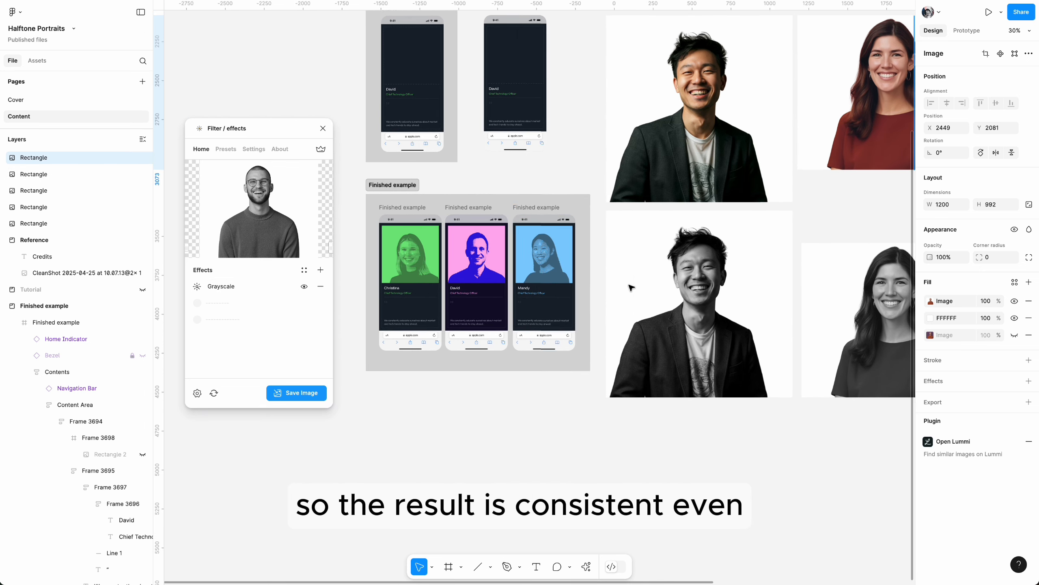
{"action": "scroll", "coordinate": [631, 287], "scroll_direction": "right", "scroll_amount": 7}
{"action": "scroll", "coordinate": [631, 287], "scroll_direction": "up", "scroll_amount": 2}
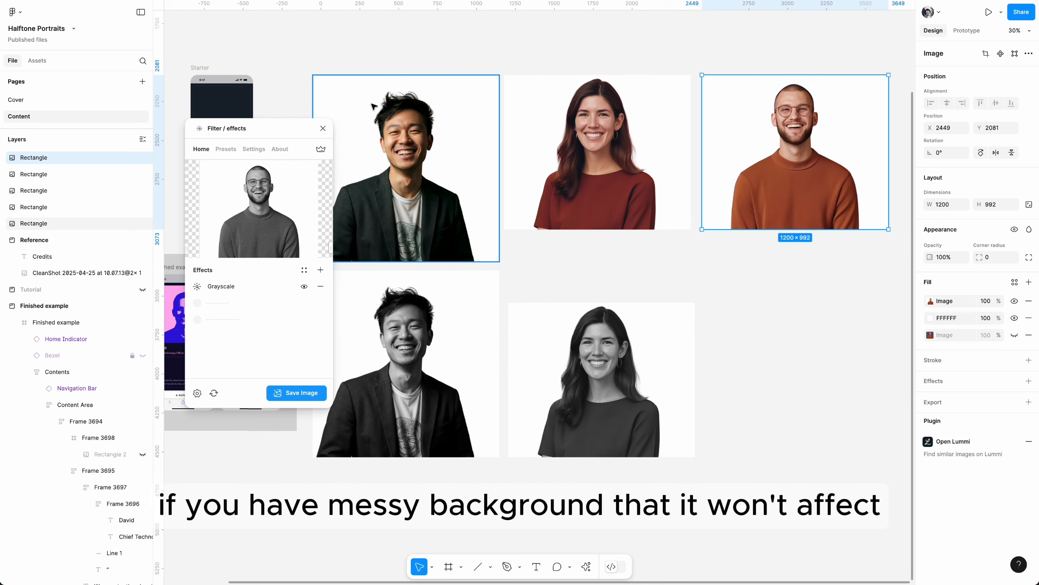
{"action": "scroll", "coordinate": [439, 315], "scroll_direction": "left", "scroll_amount": 5}
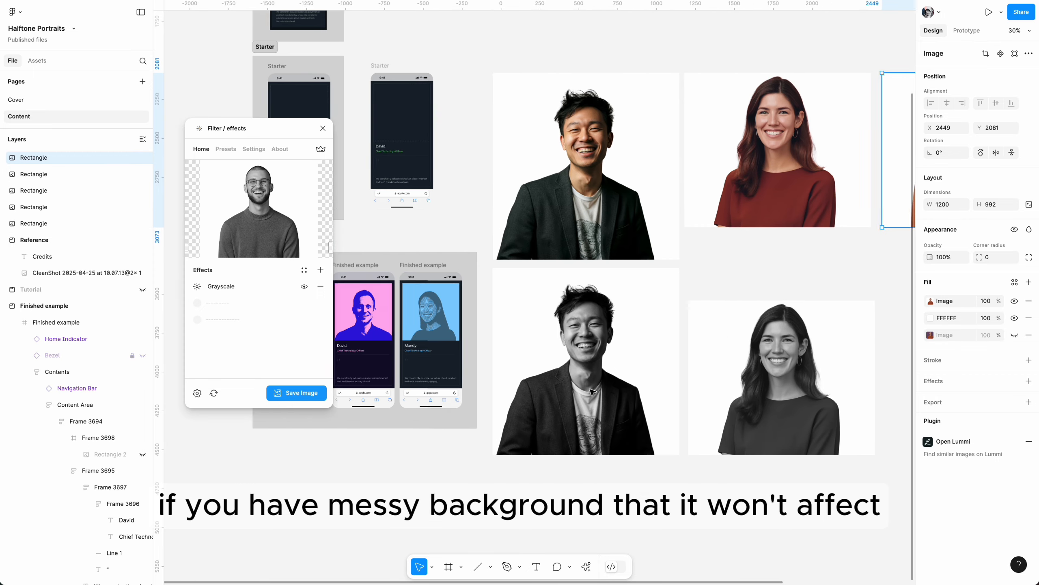
{"action": "scroll", "coordinate": [443, 312], "scroll_direction": "right", "scroll_amount": 8}
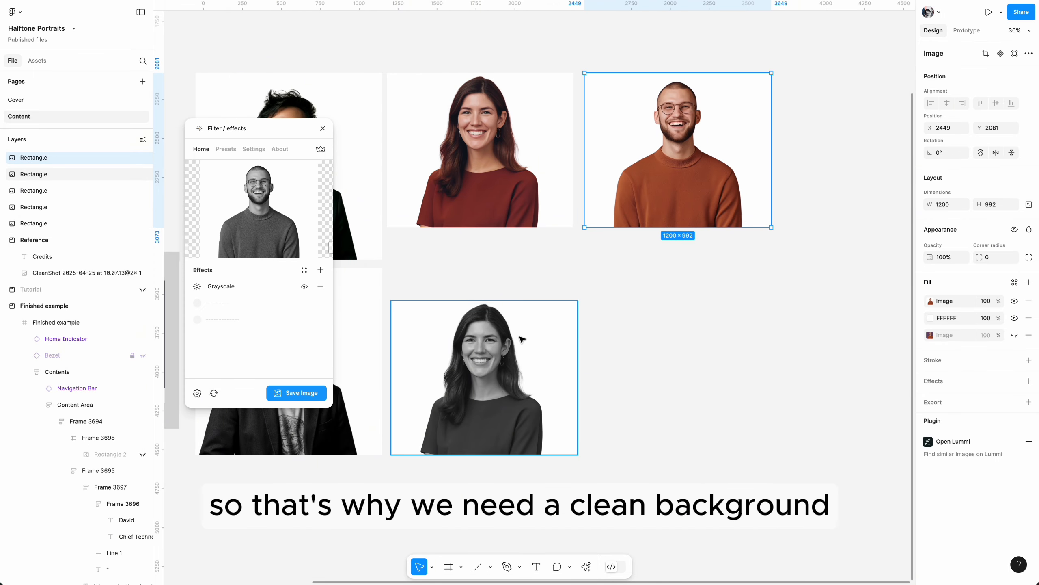
{"action": "left_click", "coordinate": [295, 394]}
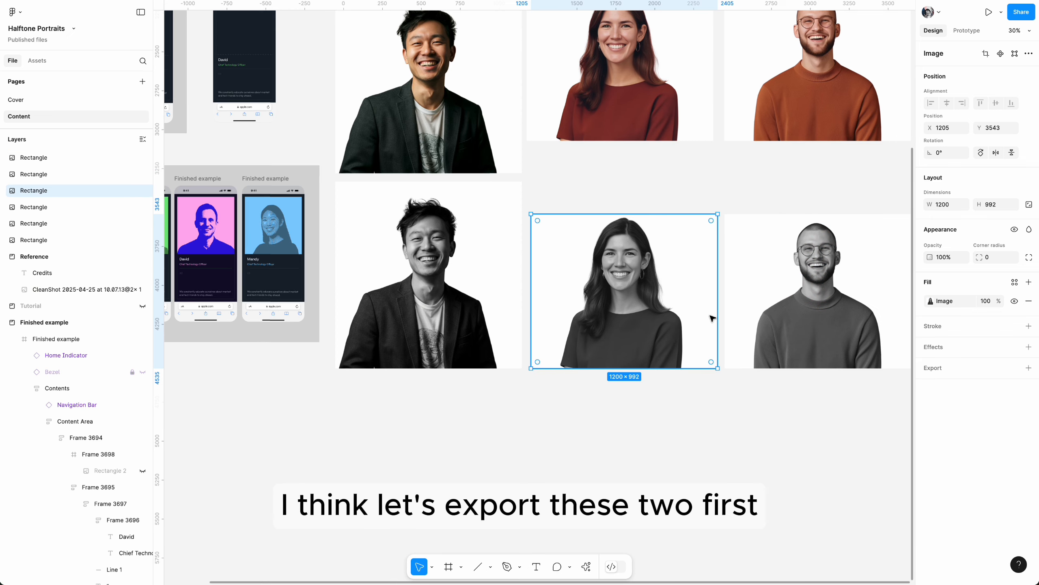
Export the grayscale portraits of the woman and the bearded man as 1x JPEG files to the Downloads folder
{"action": "left_click", "coordinate": [762, 309], "text": "shift"}
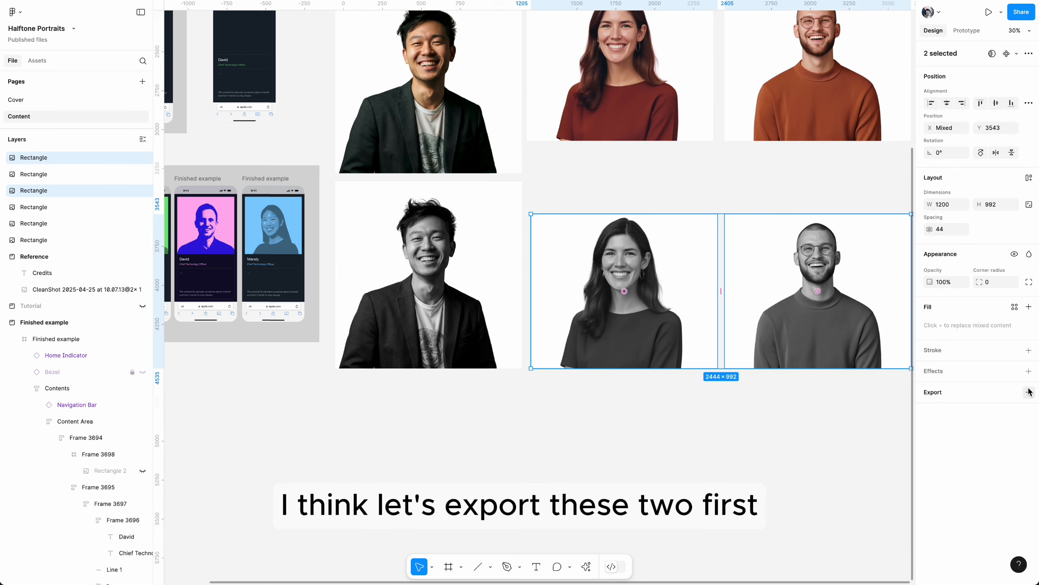
{"action": "left_click", "coordinate": [1029, 392]}
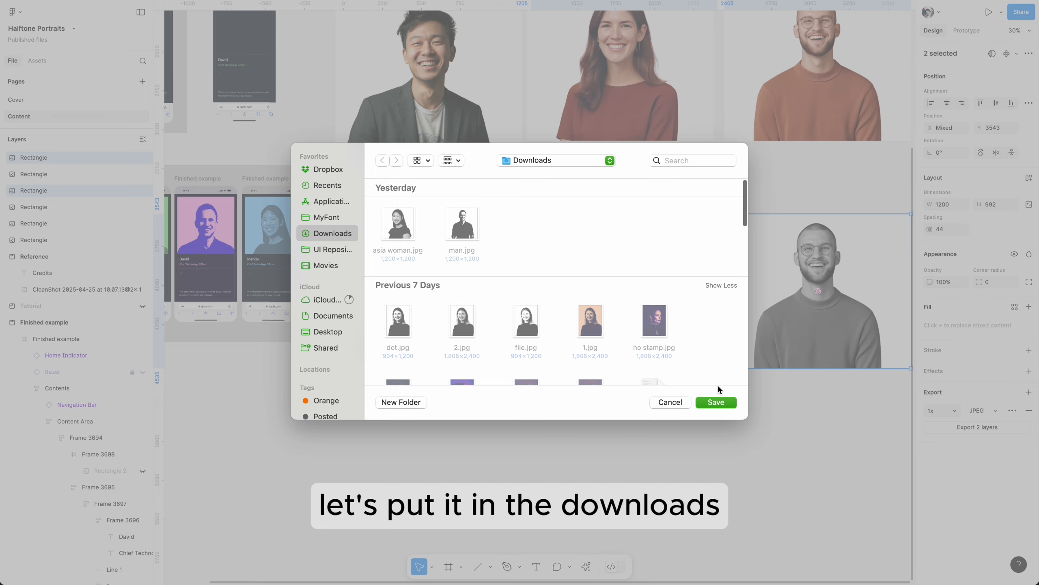
{"action": "left_click", "coordinate": [719, 404]}
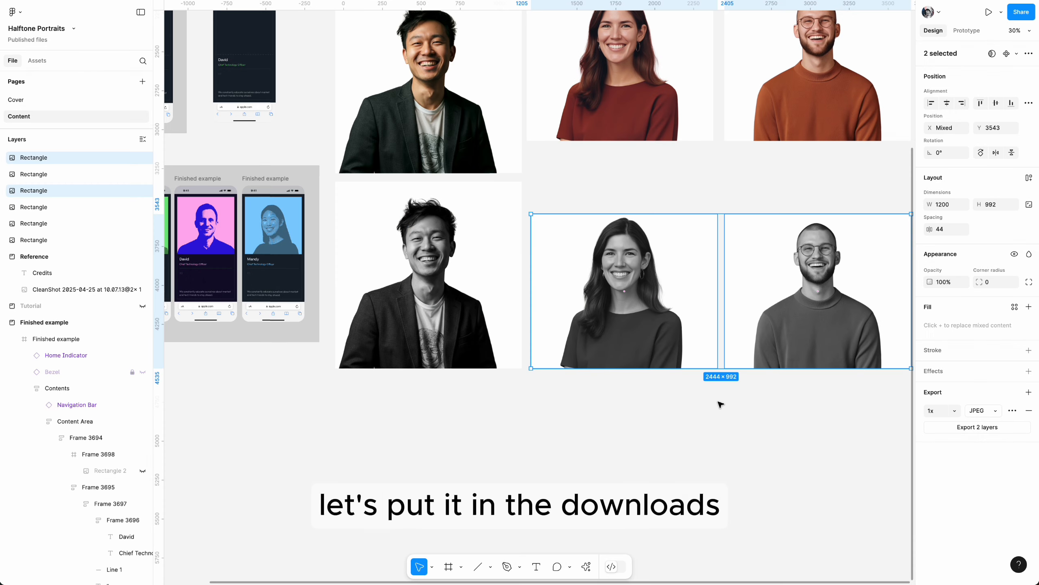
Open the grayscale dark-blazer portrait in the Photopea plugin and shift the plugin window to uncover the canvas
{"action": "left_click", "coordinate": [654, 395]}
{"action": "scroll", "coordinate": [572, 311], "scroll_direction": "left", "scroll_amount": 2}
{"action": "left_click", "coordinate": [502, 311]}
{"action": "scroll", "coordinate": [503, 311], "scroll_direction": "left", "scroll_amount": 3}
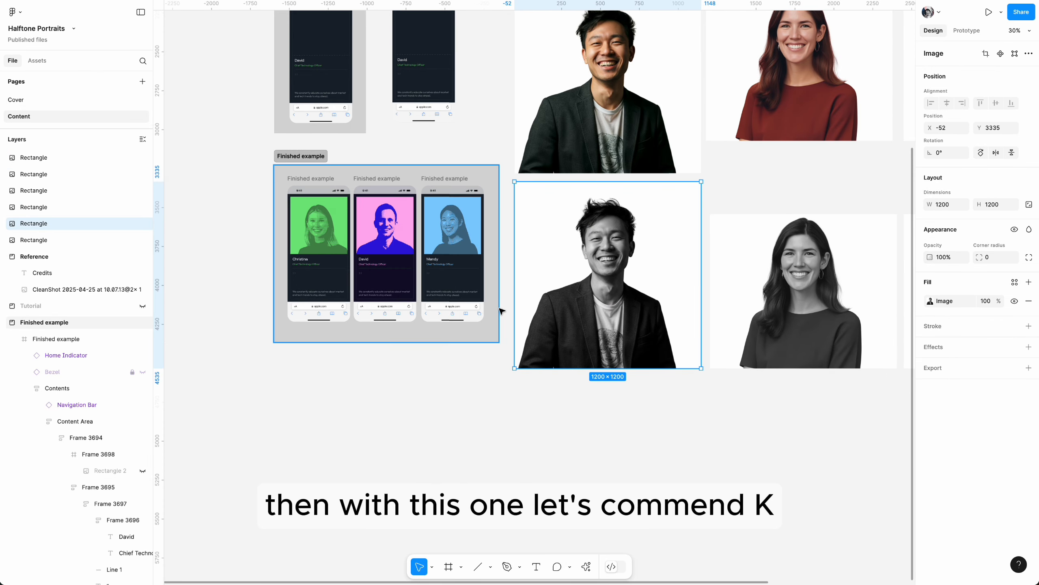
{"action": "key", "text": "super+k"}
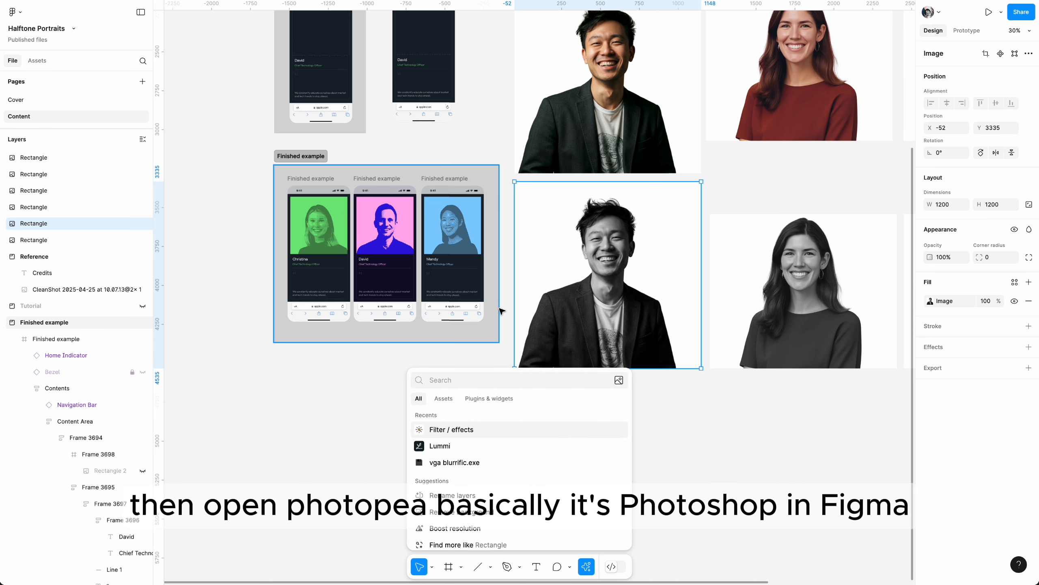
{"action": "type", "text": "photo"}
{"action": "key", "text": "Return"}
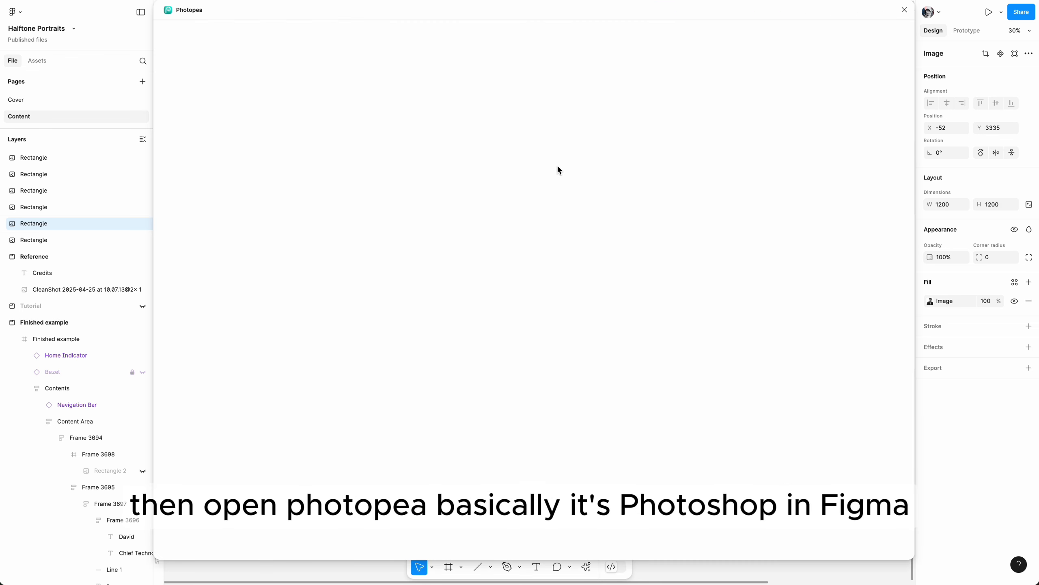
{"action": "left_click_drag", "start_coordinate": [511, 21], "coordinate": [380, 22]}
{"action": "scroll", "coordinate": [817, 194], "scroll_direction": "left", "scroll_amount": 5}
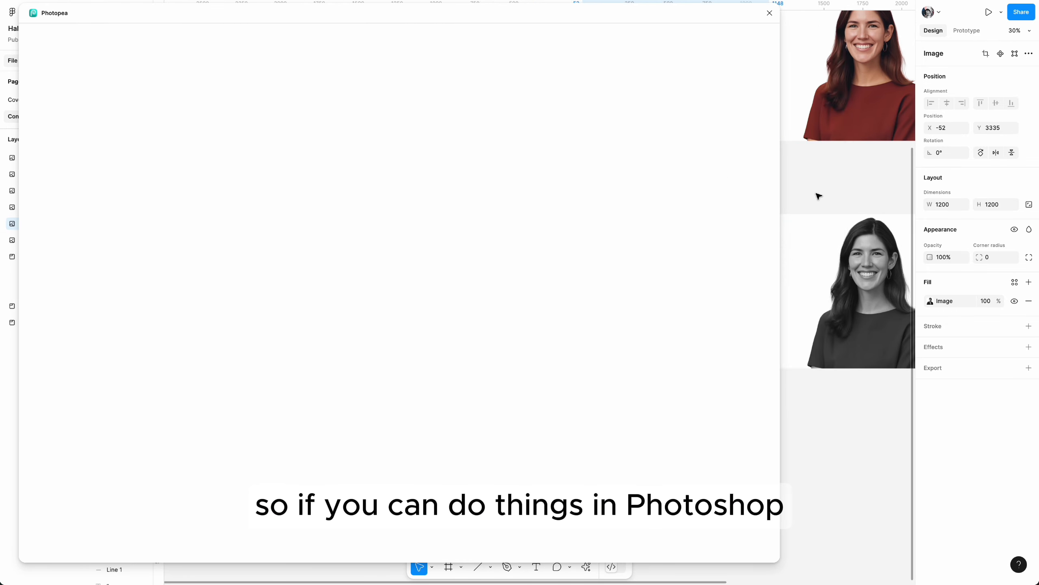
{"action": "scroll", "coordinate": [804, 209], "scroll_direction": "right", "scroll_amount": 3}
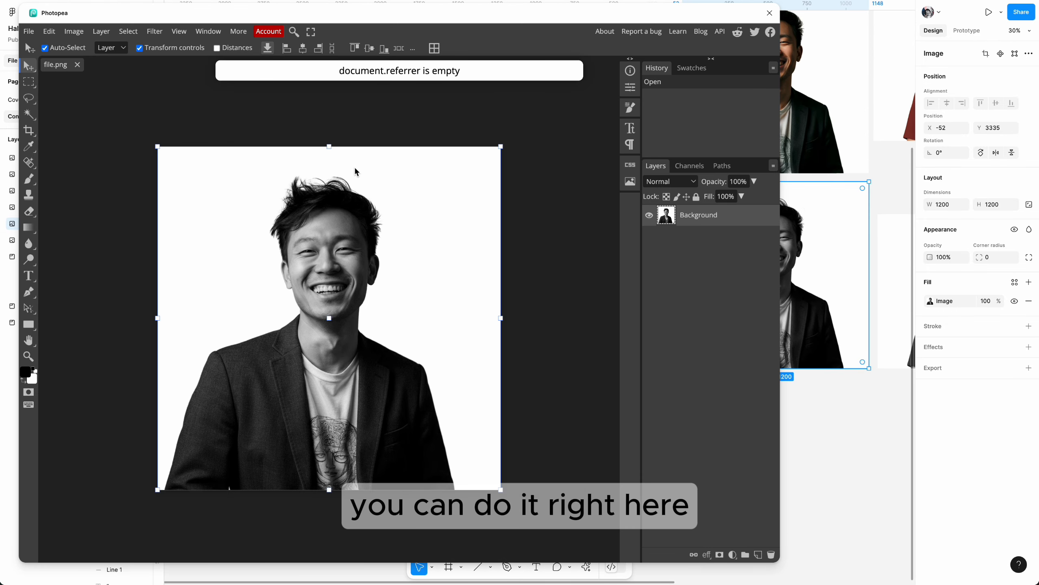
Add a Levels adjustment layer to the portrait and lower its white input level to 209
{"action": "scroll", "coordinate": [318, 327], "scroll_direction": "left", "scroll_amount": 1}
{"action": "scroll", "coordinate": [318, 326], "scroll_direction": "right", "scroll_amount": 1}
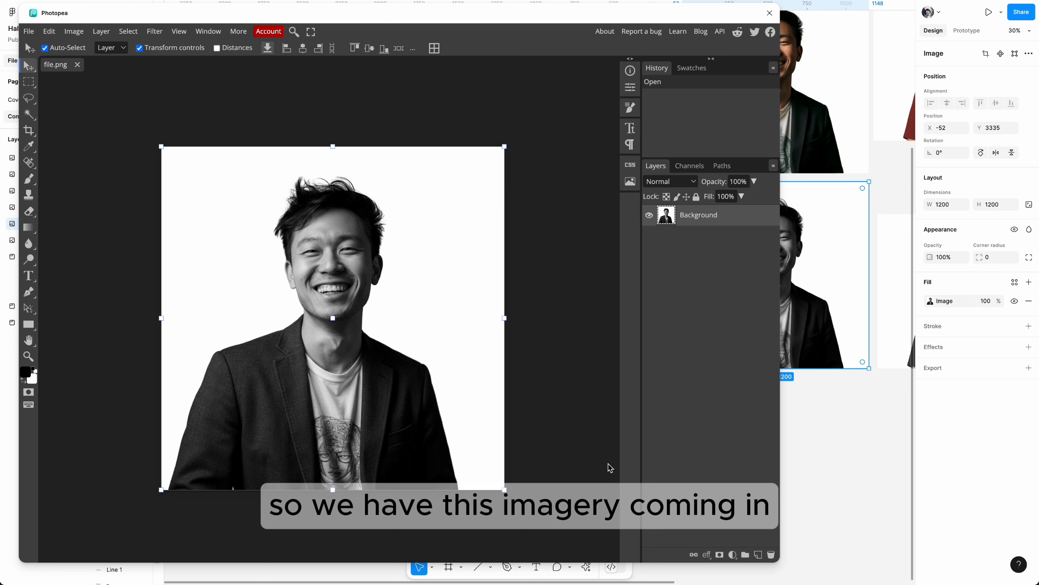
{"action": "left_click", "coordinate": [733, 554]}
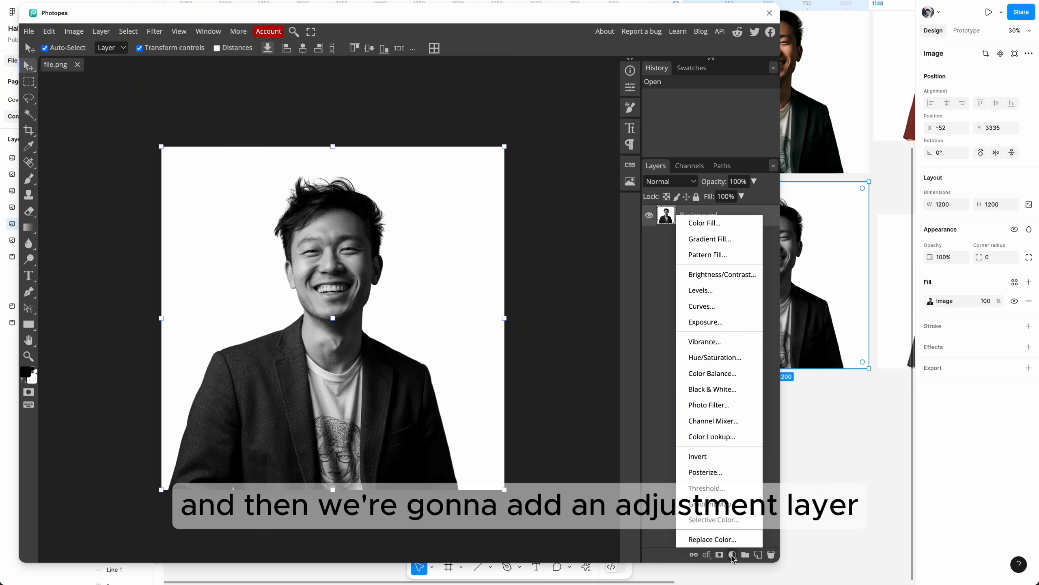
{"action": "left_click", "coordinate": [716, 296]}
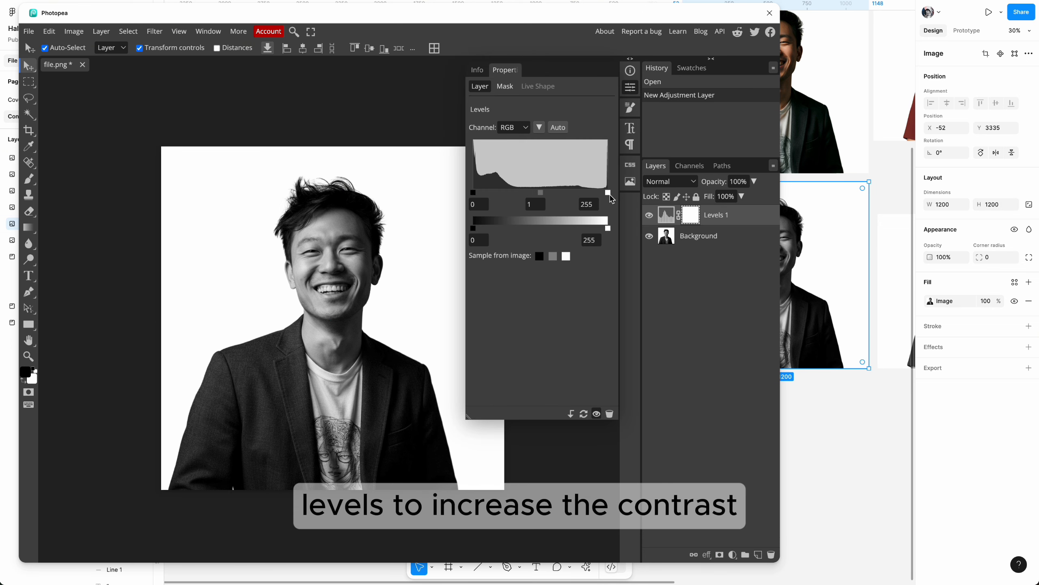
{"action": "left_click_drag", "start_coordinate": [609, 193], "coordinate": [584, 194]}
Add a Curves adjustment layer, slightly lowering the highlight end and raising the black end's output to 11
{"action": "left_click", "coordinate": [733, 554]}
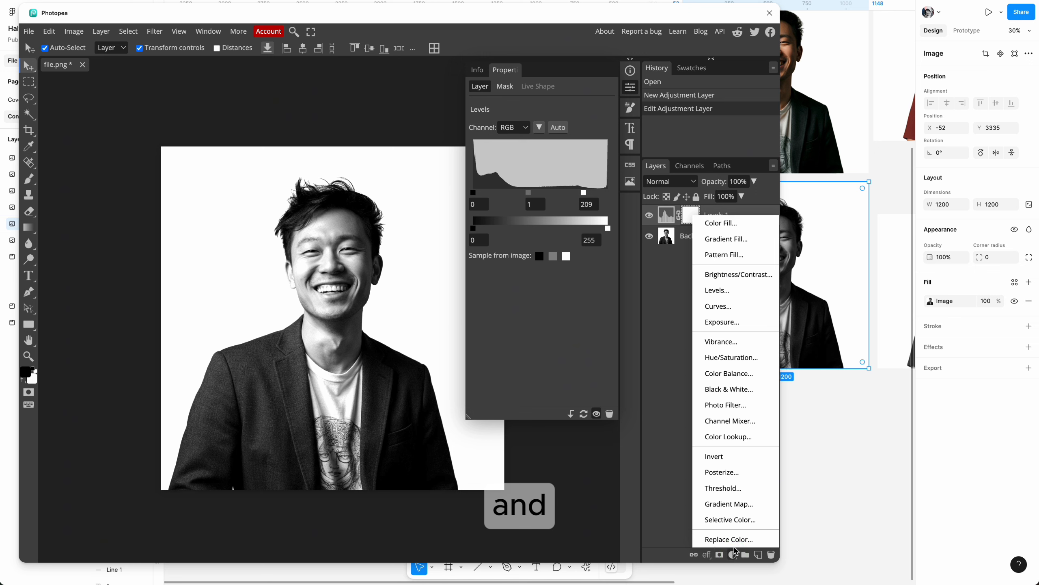
{"action": "left_click", "coordinate": [722, 306]}
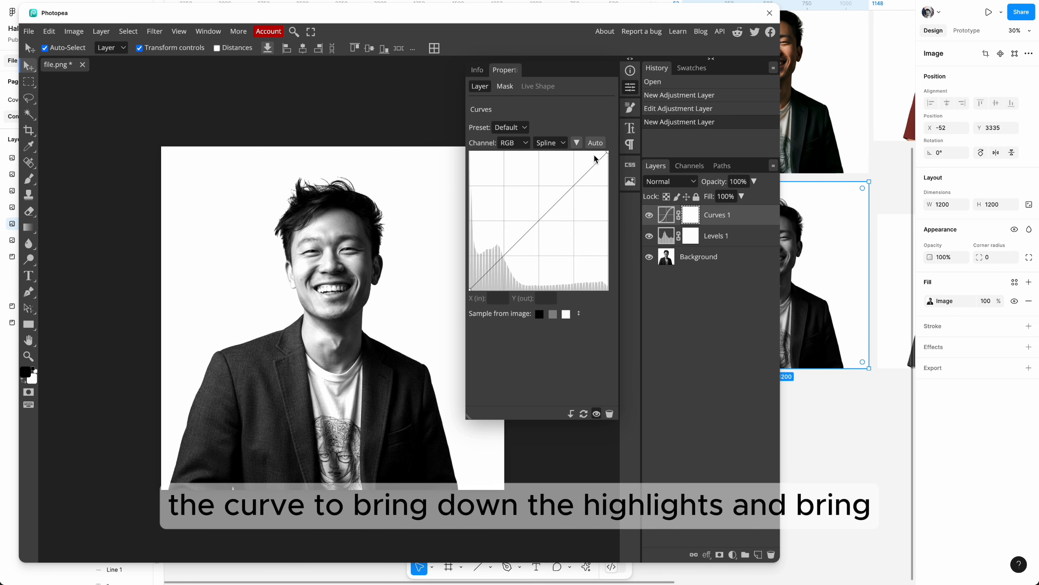
{"action": "left_click_drag", "start_coordinate": [609, 153], "coordinate": [609, 159]}
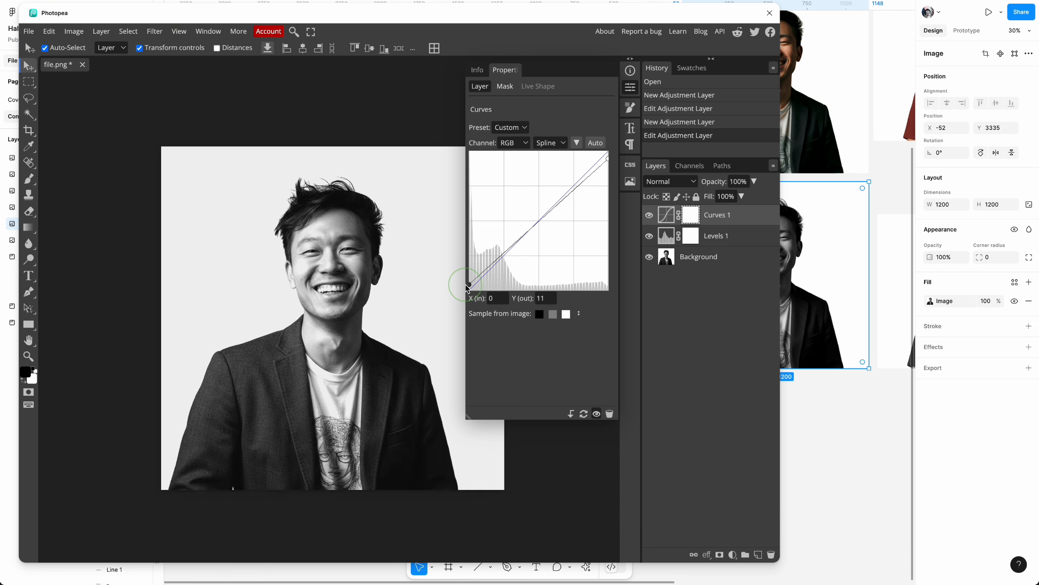
Add a white colour fill layer above the Curves layer and set its blend mode to Multiply
{"action": "left_click", "coordinate": [732, 554]}
{"action": "left_click", "coordinate": [721, 223]}
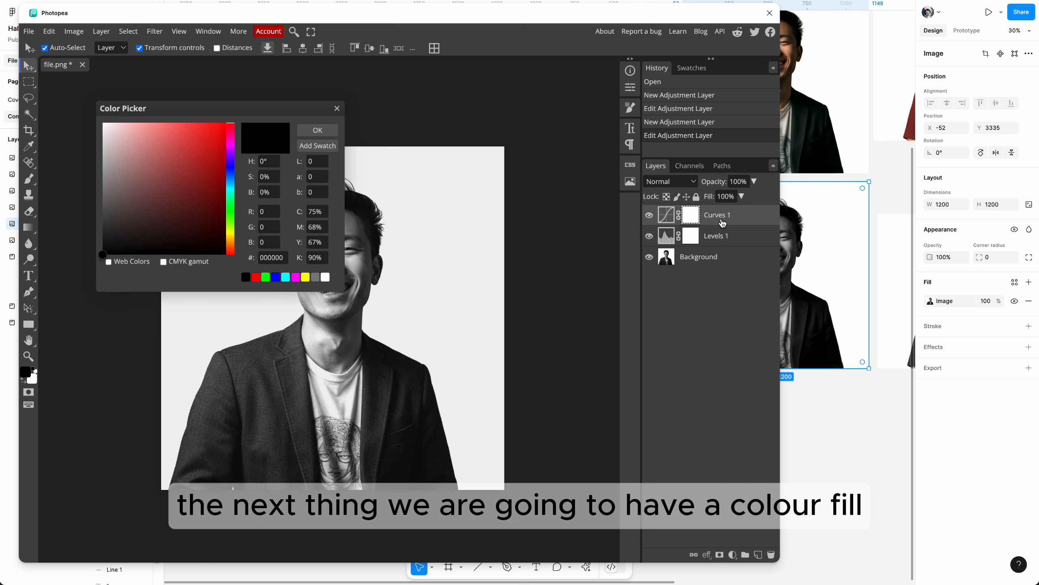
{"action": "left_click", "coordinate": [309, 130]}
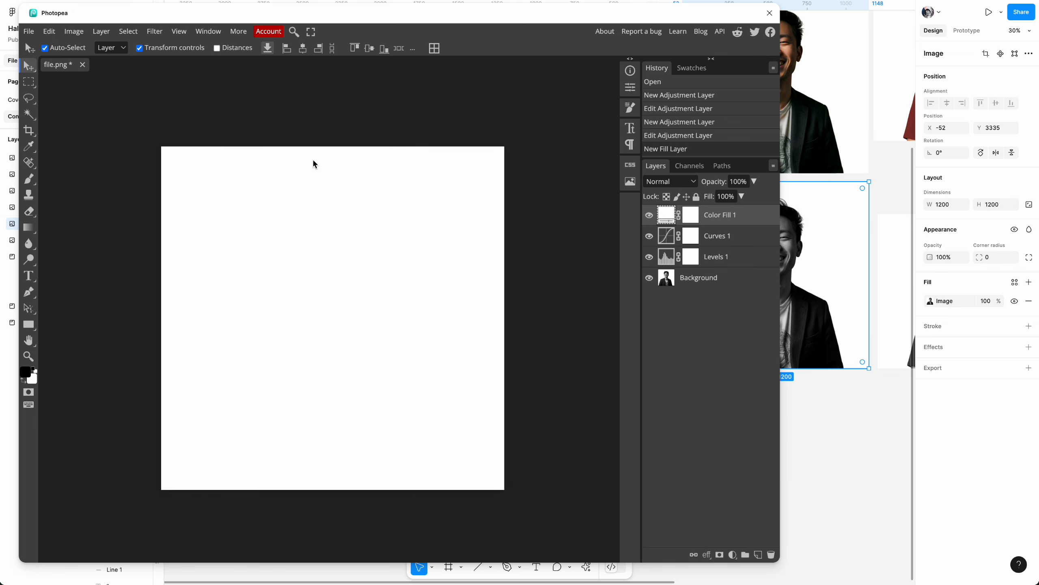
{"action": "left_click", "coordinate": [695, 184]}
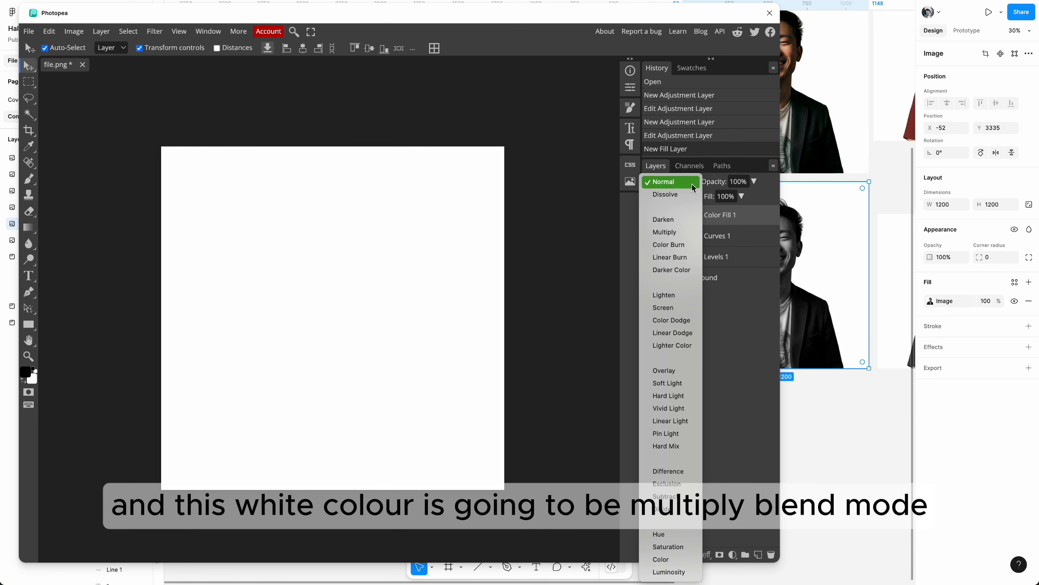
{"action": "left_click", "coordinate": [677, 233]}
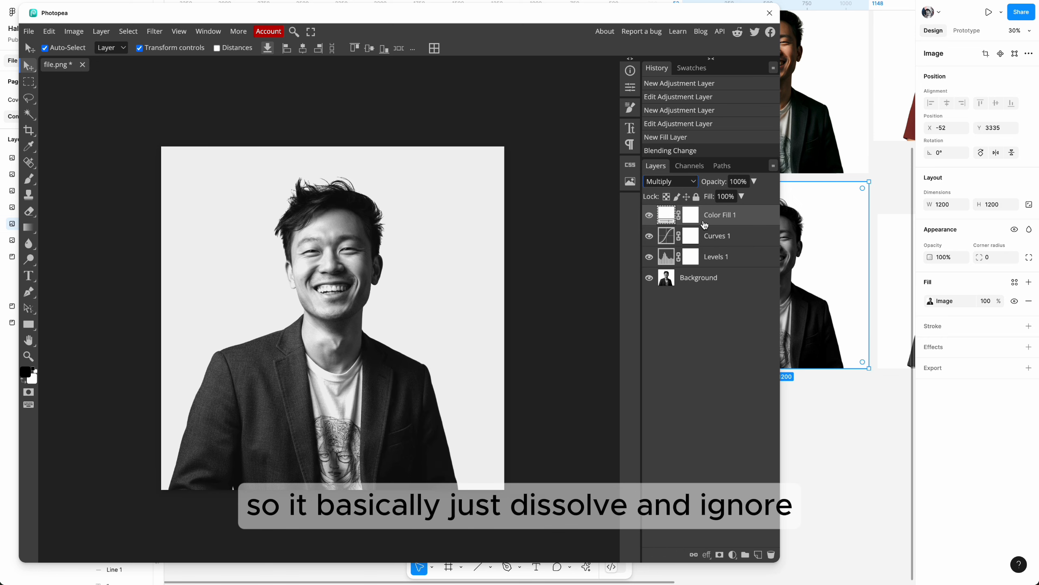
Convert the white fill layer to a smart object and apply a Halftone Pattern filter with size 3, contrast 5 and the Dot pattern
{"action": "right_click", "coordinate": [732, 220]}
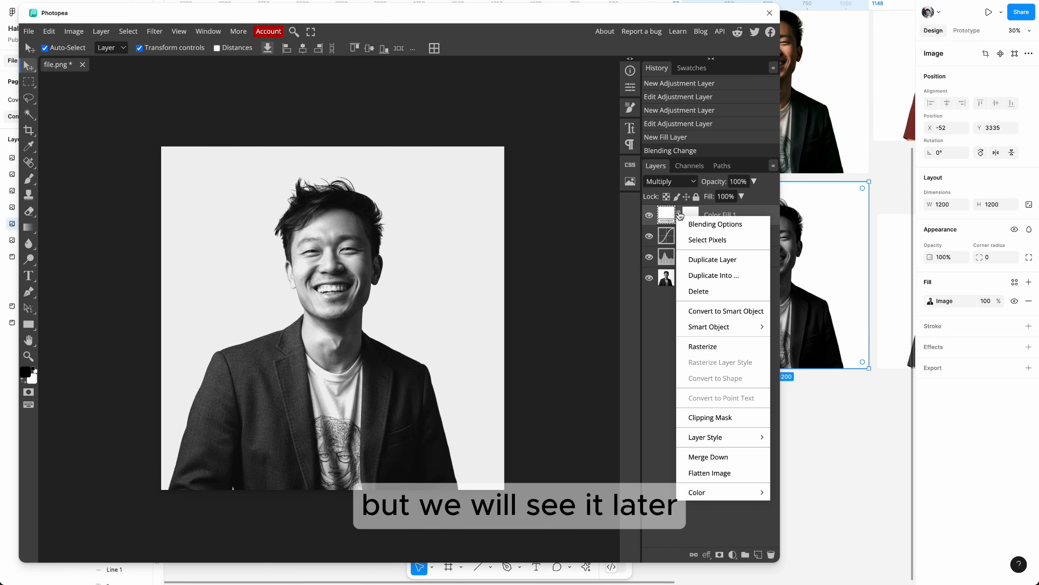
{"action": "left_click", "coordinate": [735, 311]}
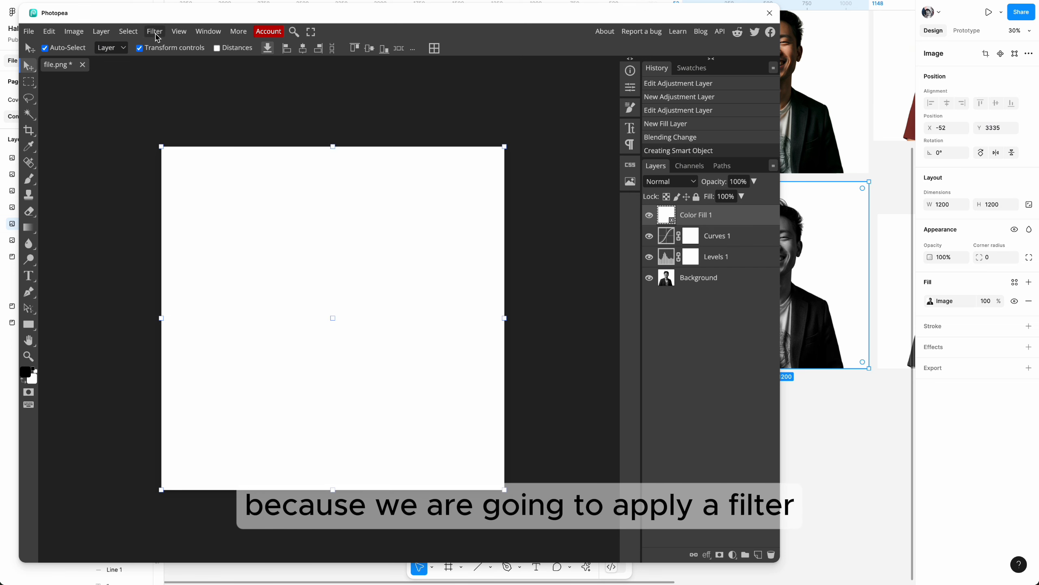
{"action": "left_click", "coordinate": [155, 35]}
{"action": "left_click", "coordinate": [186, 68]}
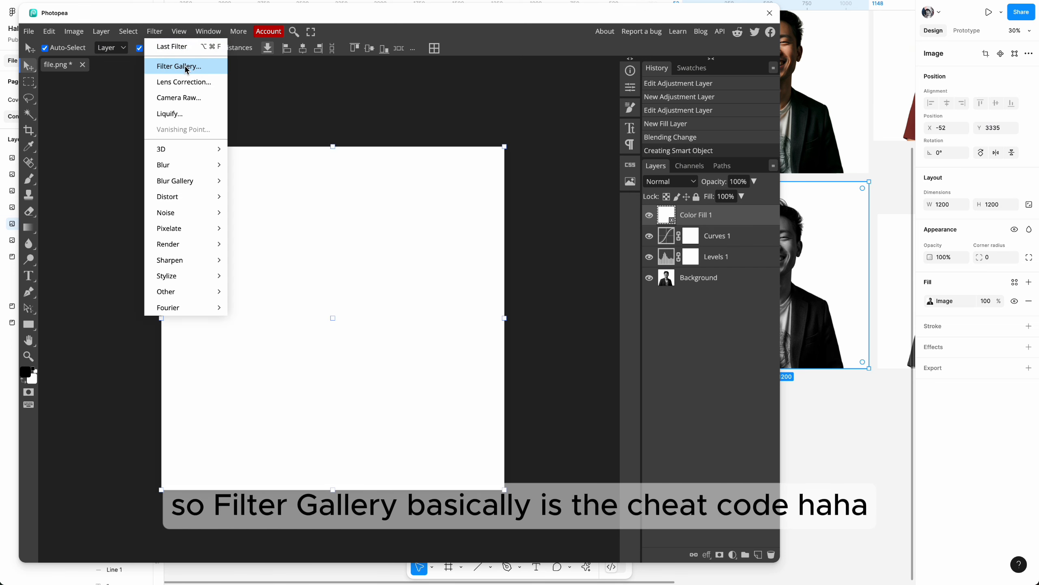
{"action": "scroll", "coordinate": [564, 397], "scroll_direction": "down", "scroll_amount": 9}
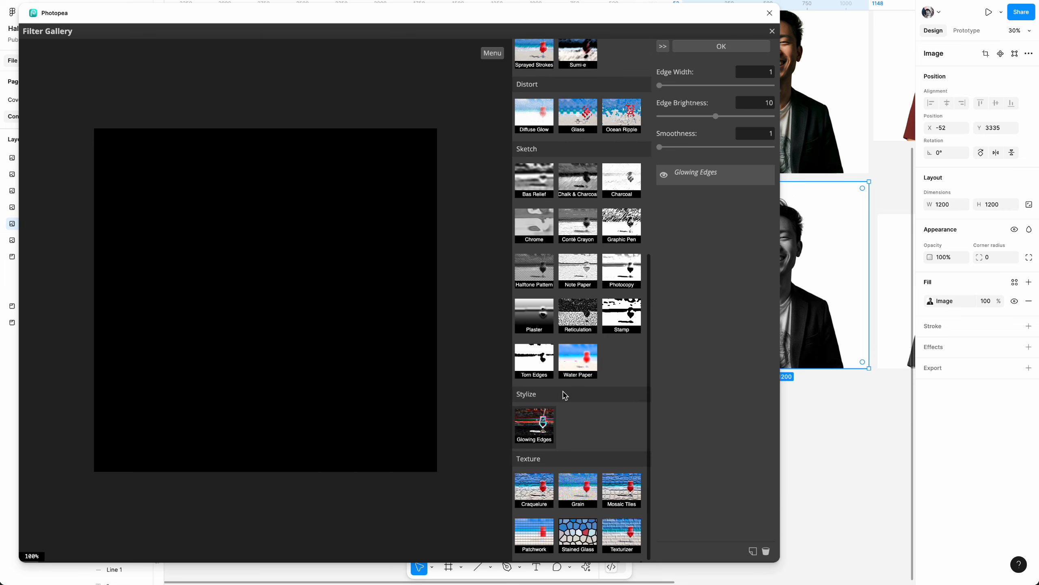
{"action": "left_click", "coordinate": [538, 281]}
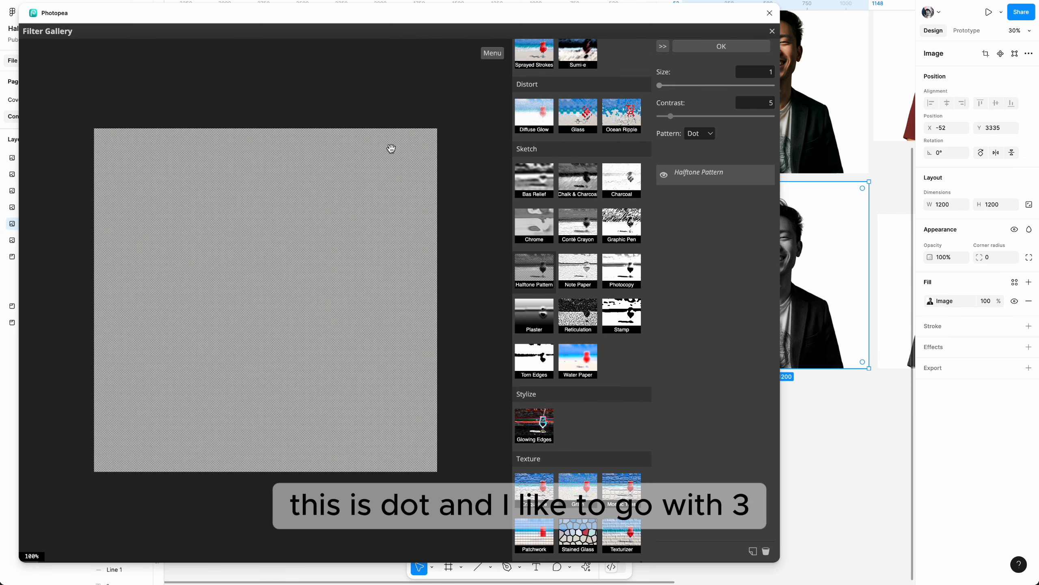
{"action": "left_click", "coordinate": [675, 86]}
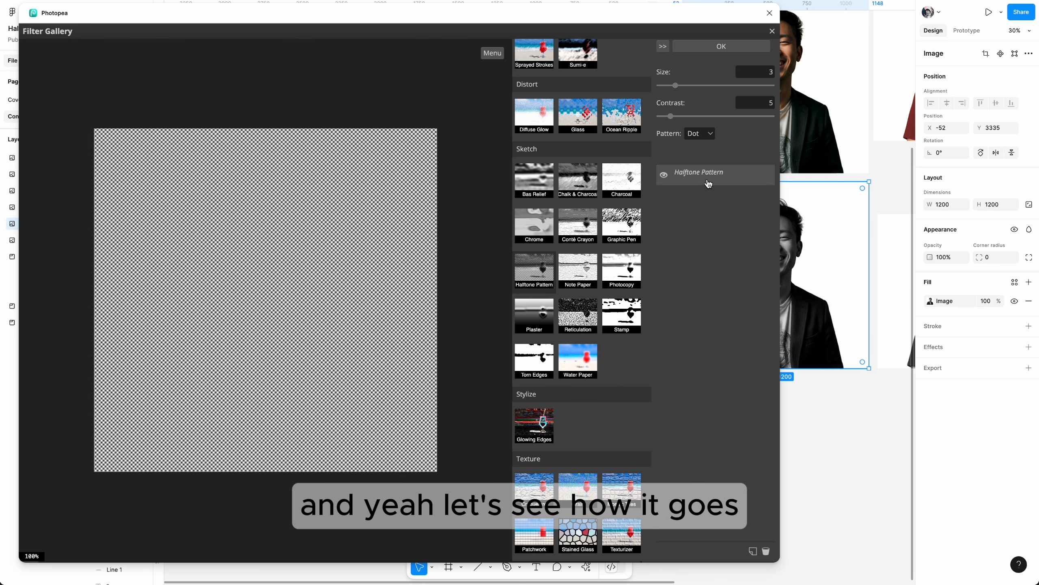
{"action": "left_click", "coordinate": [721, 46]}
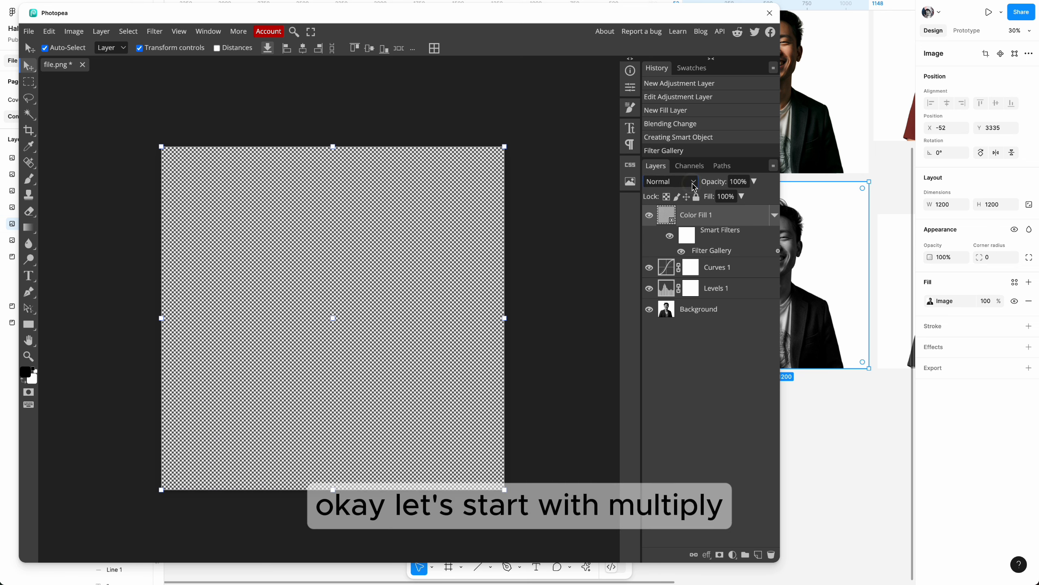
Set the halftone layer's blend mode to Multiply and add a Threshold adjustment layer above it with threshold 46
{"action": "left_click", "coordinate": [695, 187]}
{"action": "left_click", "coordinate": [678, 233]}
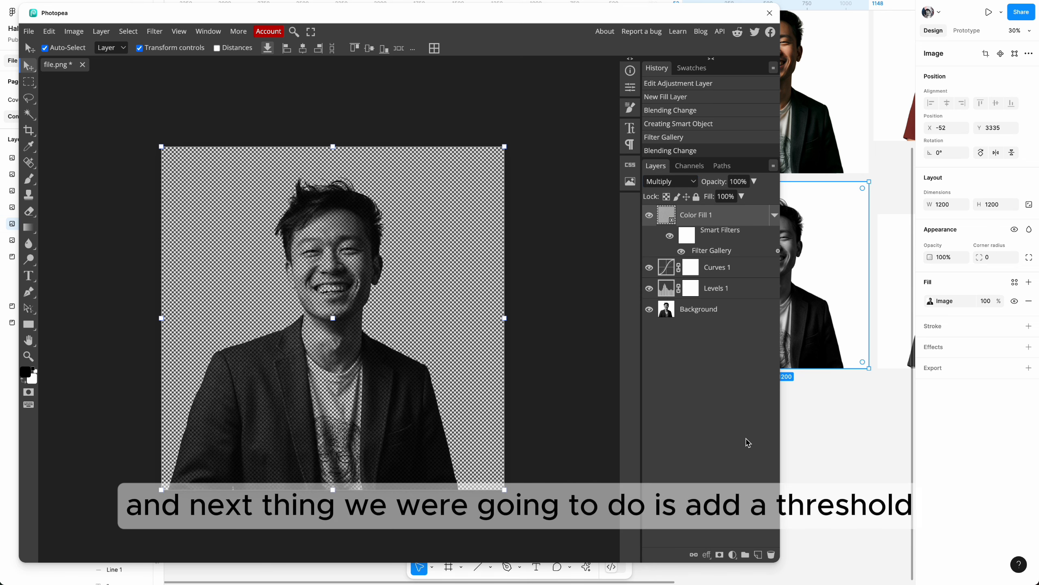
{"action": "left_click", "coordinate": [733, 554]}
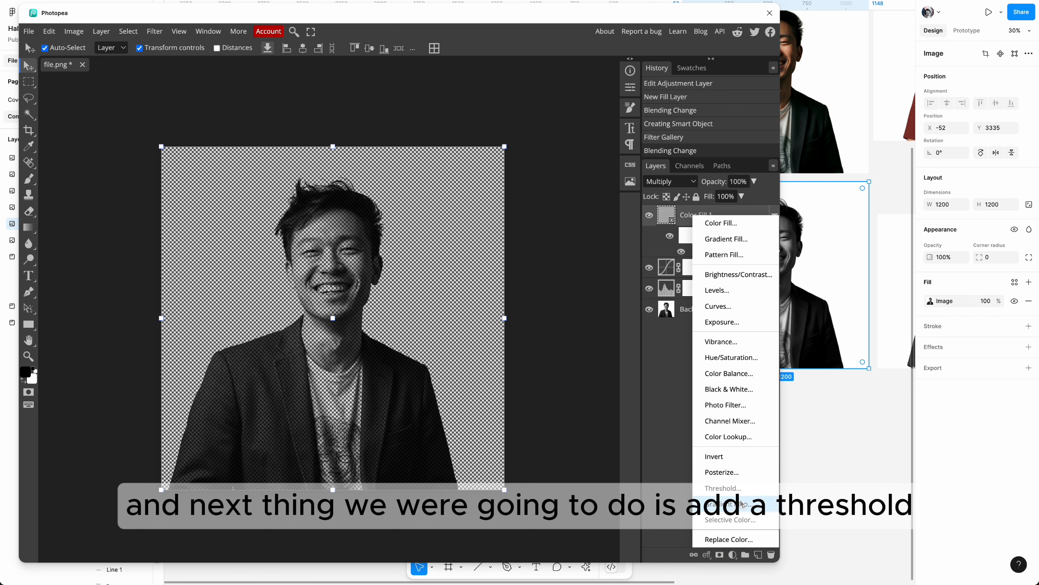
{"action": "left_click", "coordinate": [723, 488]}
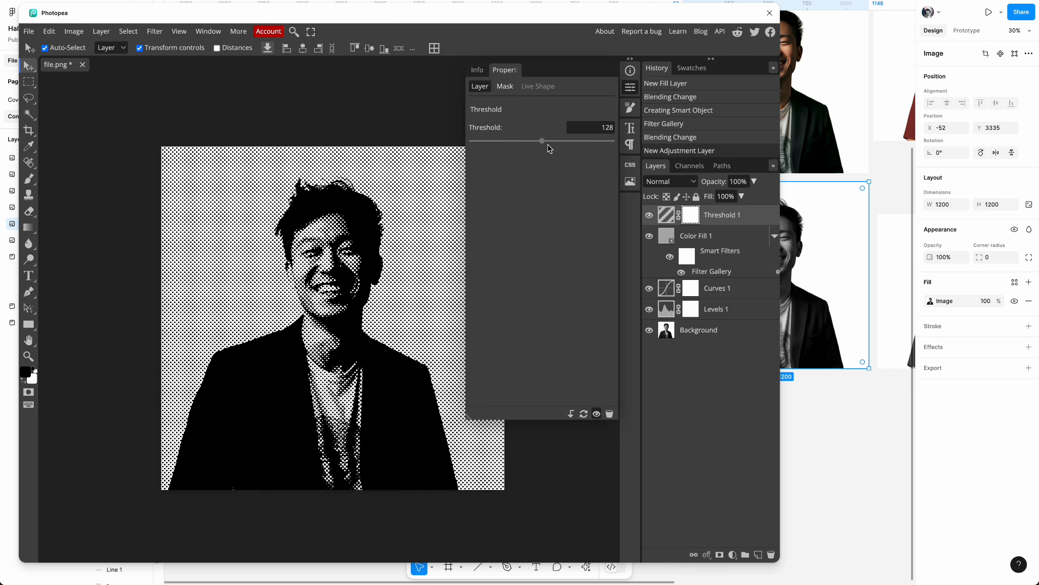
{"action": "left_click_drag", "start_coordinate": [541, 143], "coordinate": [498, 146]}
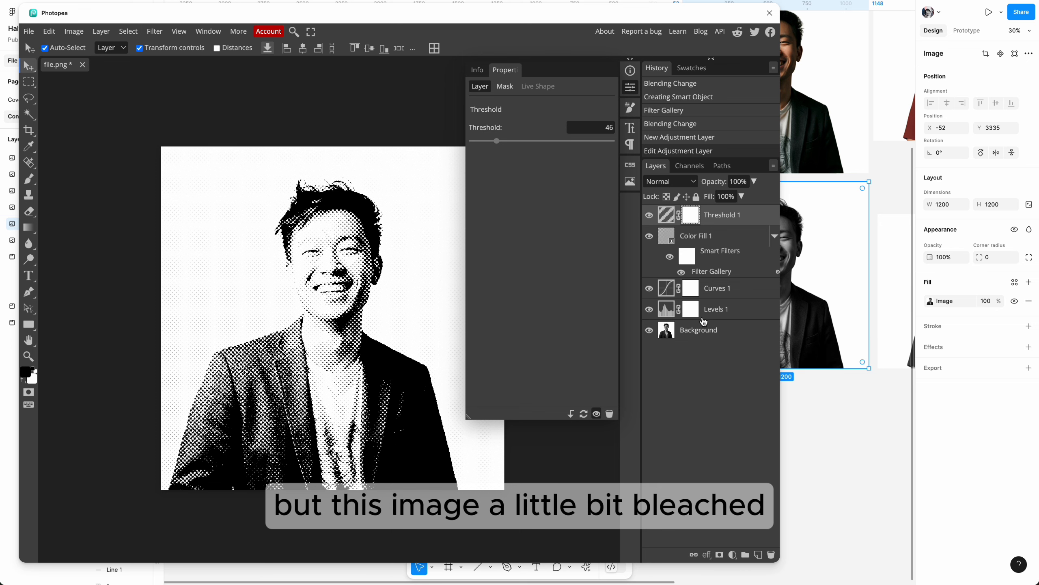
Darken the portrait slightly with the Levels layer's midtone input and set the Threshold layer to 48
{"action": "left_click", "coordinate": [667, 402]}
{"action": "left_click", "coordinate": [719, 311]}
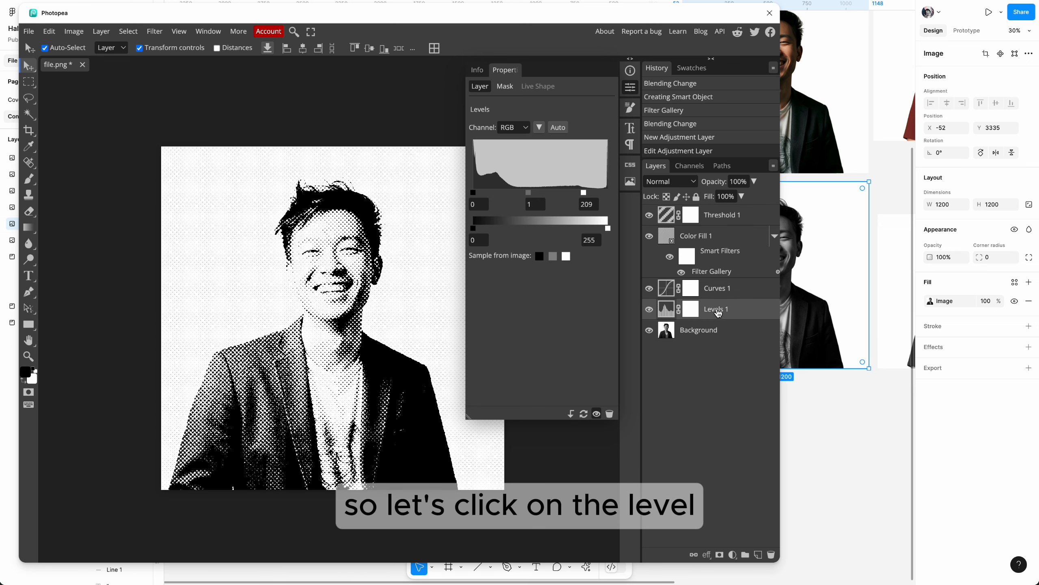
{"action": "left_click_drag", "start_coordinate": [529, 195], "coordinate": [530, 193]}
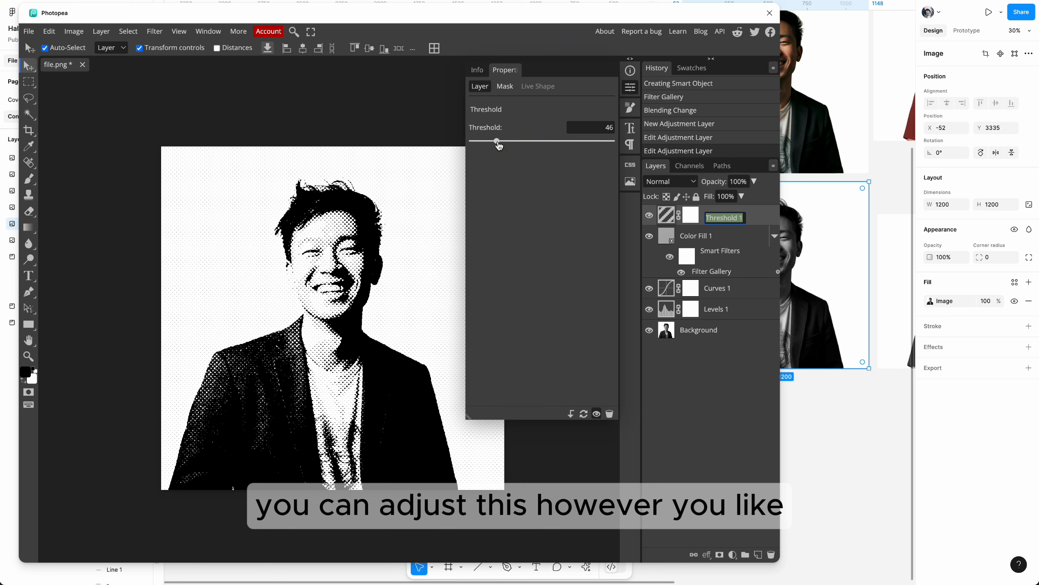
{"action": "left_click_drag", "start_coordinate": [497, 141], "coordinate": [498, 143]}
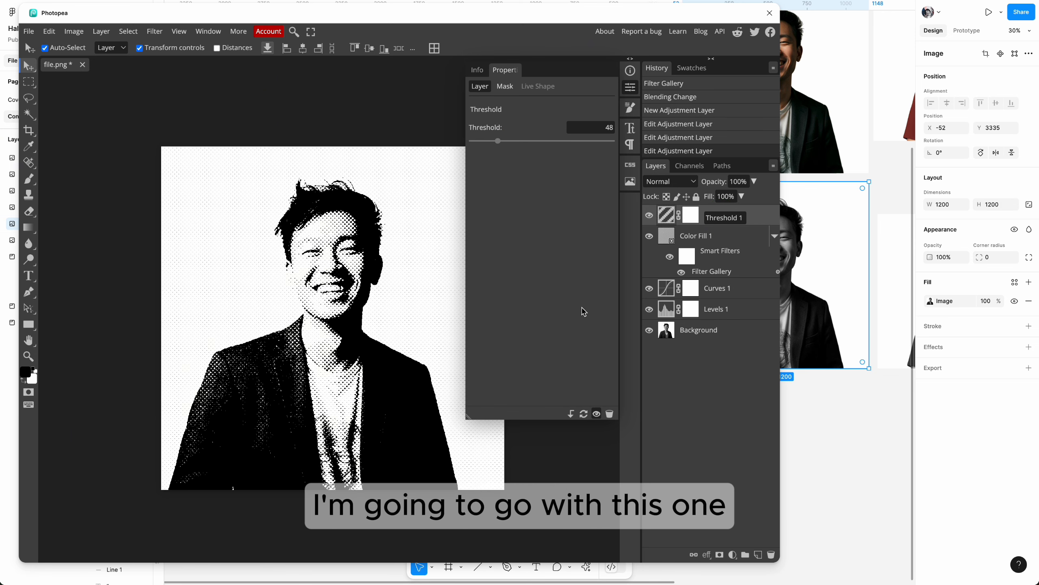
{"action": "left_click", "coordinate": [712, 423]}
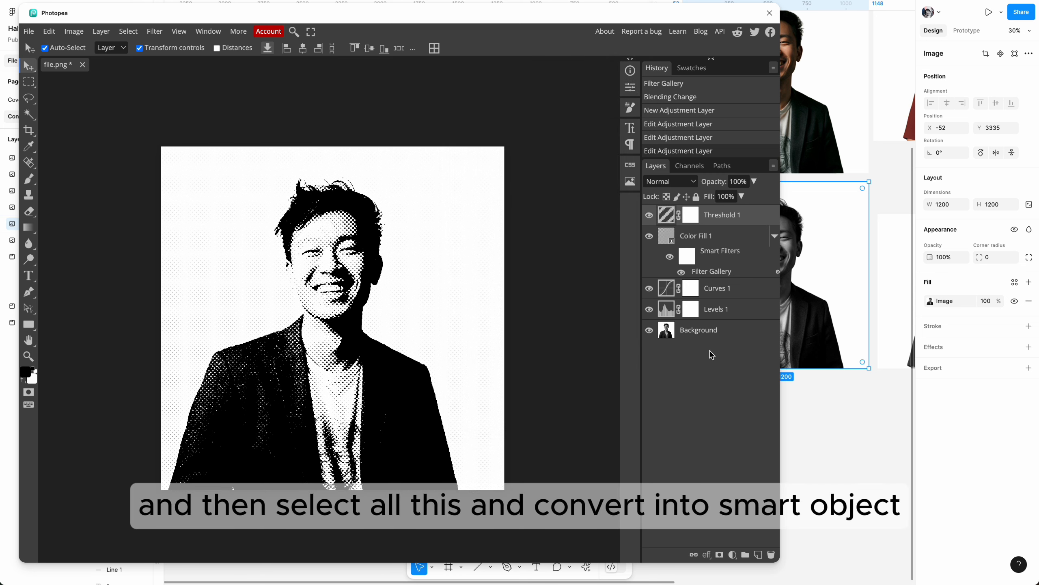
Convert all layers from Threshold down to Background into a single smart object
{"action": "left_click", "coordinate": [723, 335], "text": "shift"}
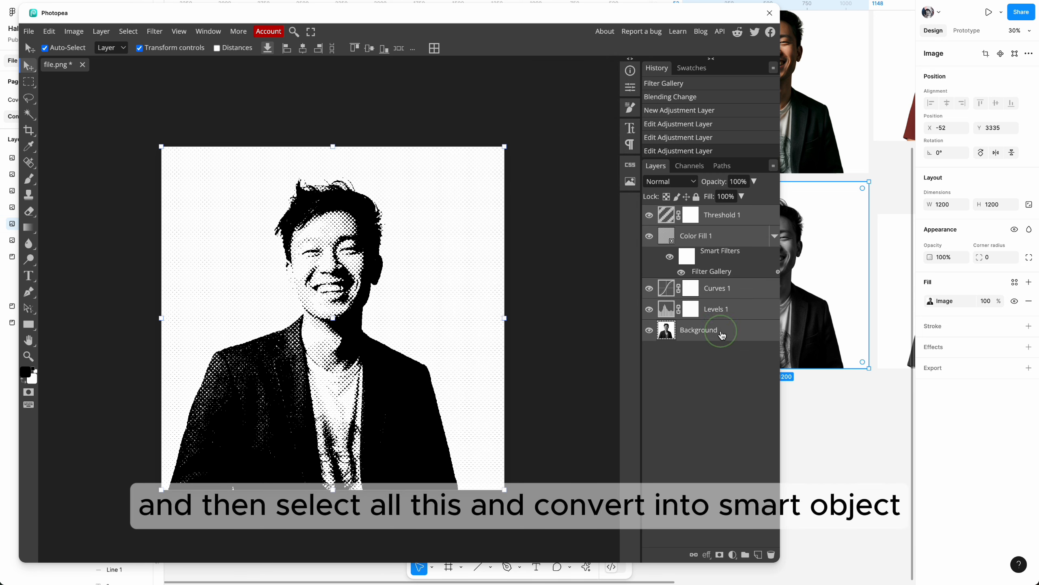
{"action": "right_click", "coordinate": [728, 217]}
{"action": "left_click", "coordinate": [725, 307]}
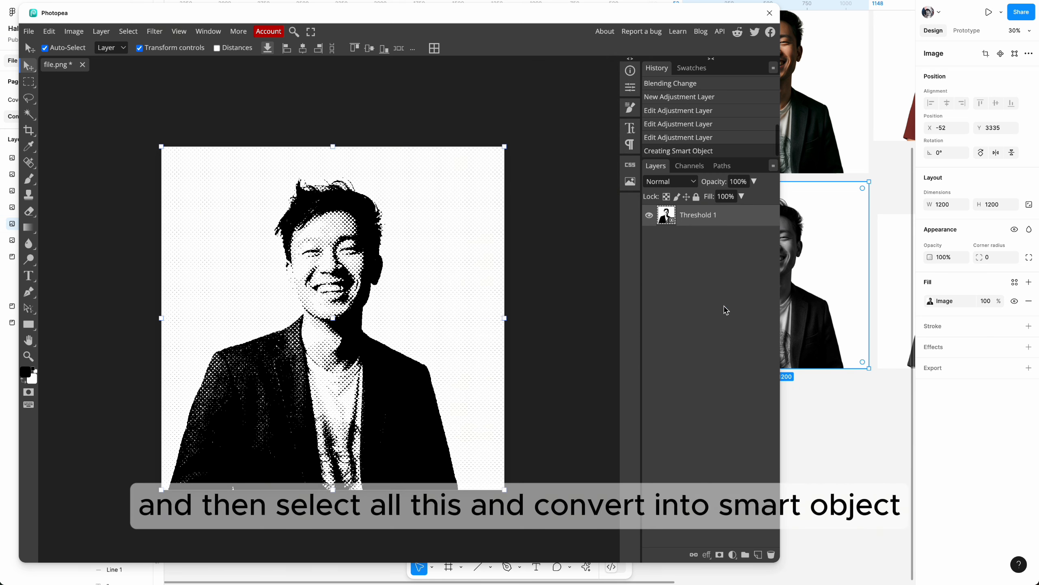
Choose the Grain effect from the Filter Gallery for the smart object, with intensity 40, contrast 50 and Regular grain type
{"action": "left_click", "coordinate": [154, 31]}
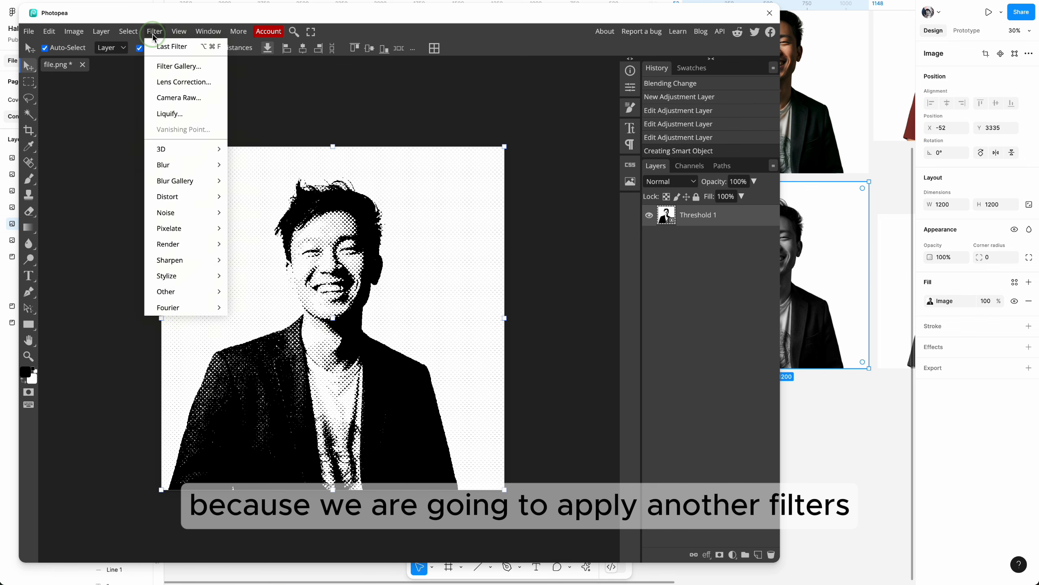
{"action": "left_click", "coordinate": [163, 66]}
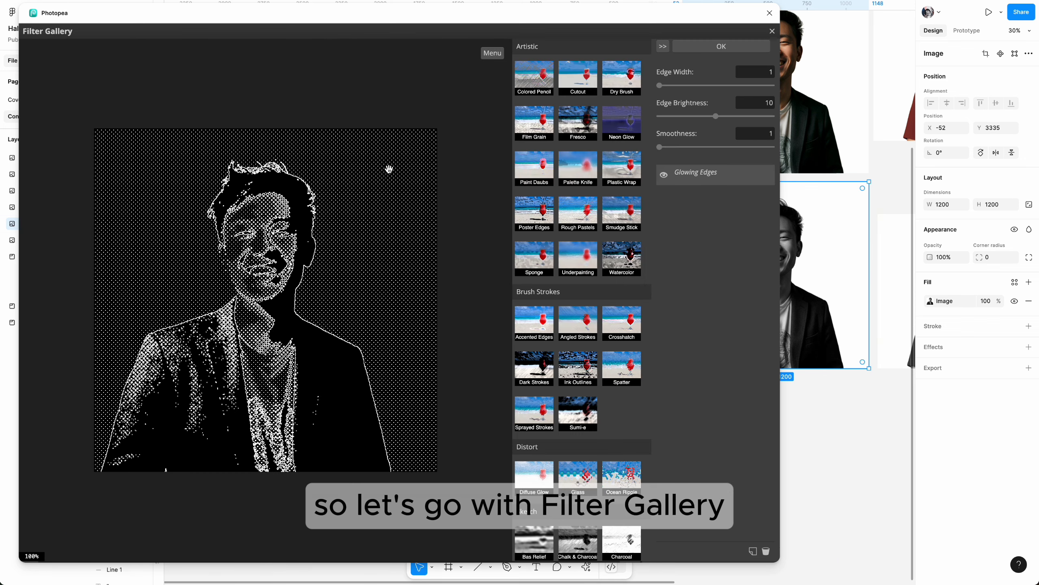
{"action": "scroll", "coordinate": [557, 341], "scroll_direction": "down", "scroll_amount": 5}
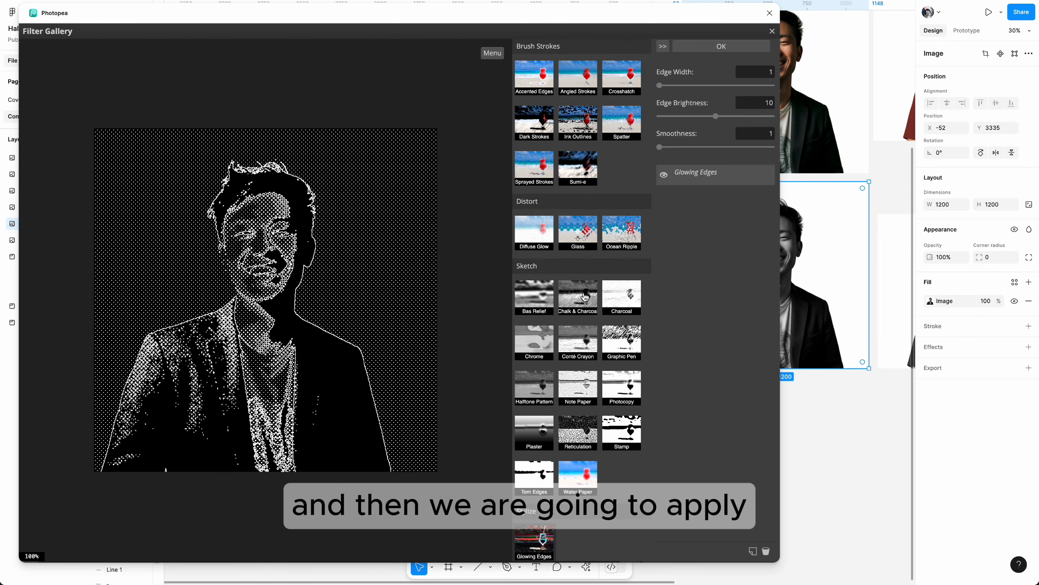
{"action": "scroll", "coordinate": [632, 456], "scroll_direction": "down", "scroll_amount": 3}
{"action": "left_click", "coordinate": [586, 494]}
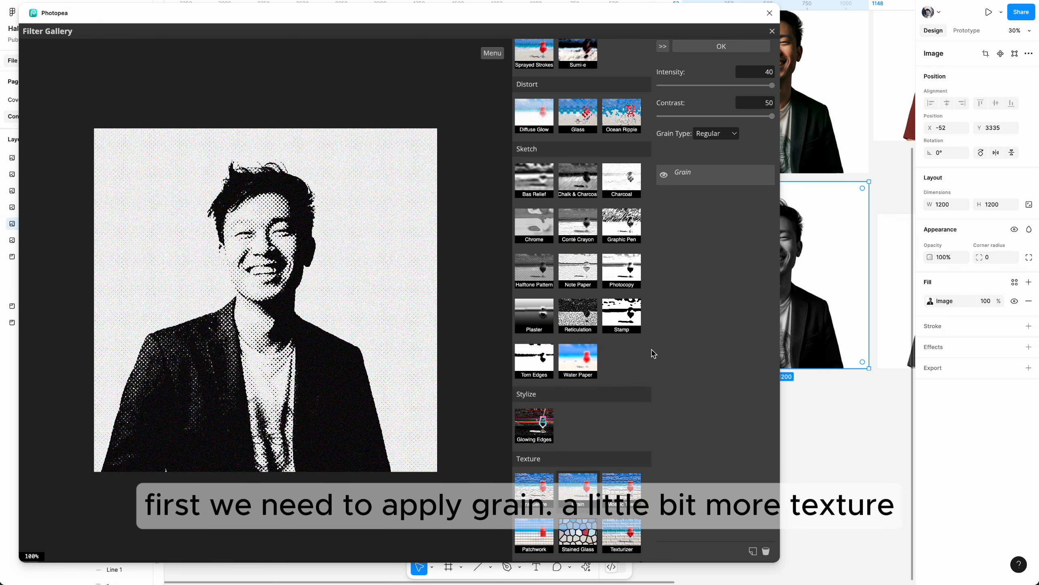
Stack a Stamp effect with light/dark balance 25 and smoothness 4 above Grain, compare it on and off, and apply both effects
{"action": "left_click", "coordinate": [753, 550]}
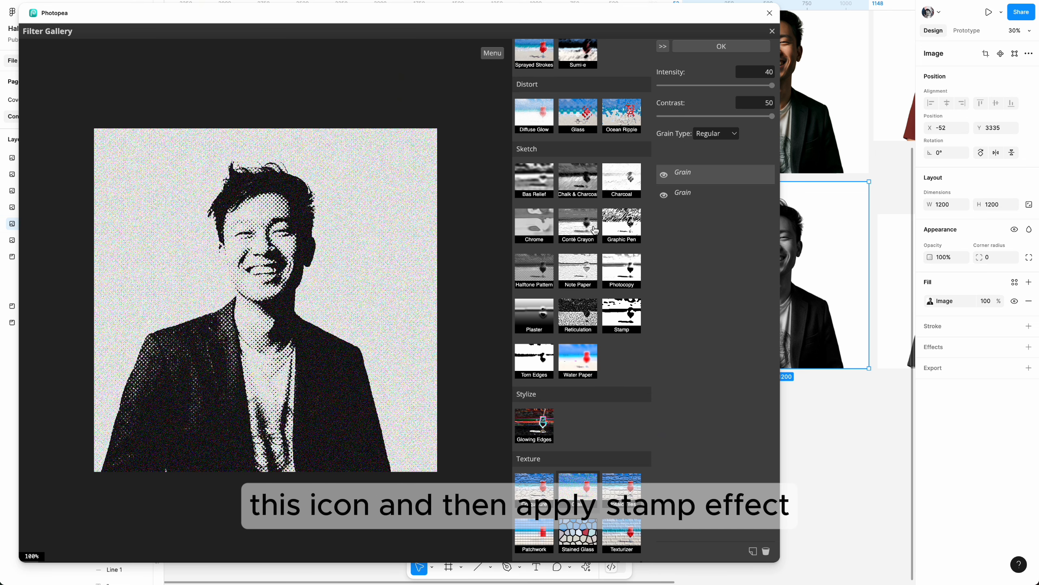
{"action": "left_click", "coordinate": [632, 321]}
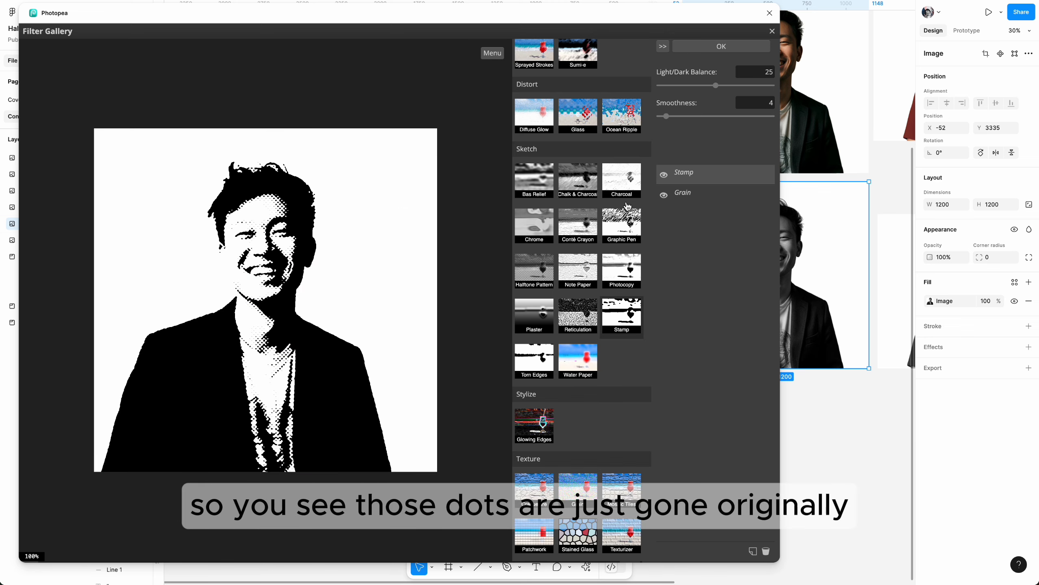
{"action": "left_click", "coordinate": [664, 176]}
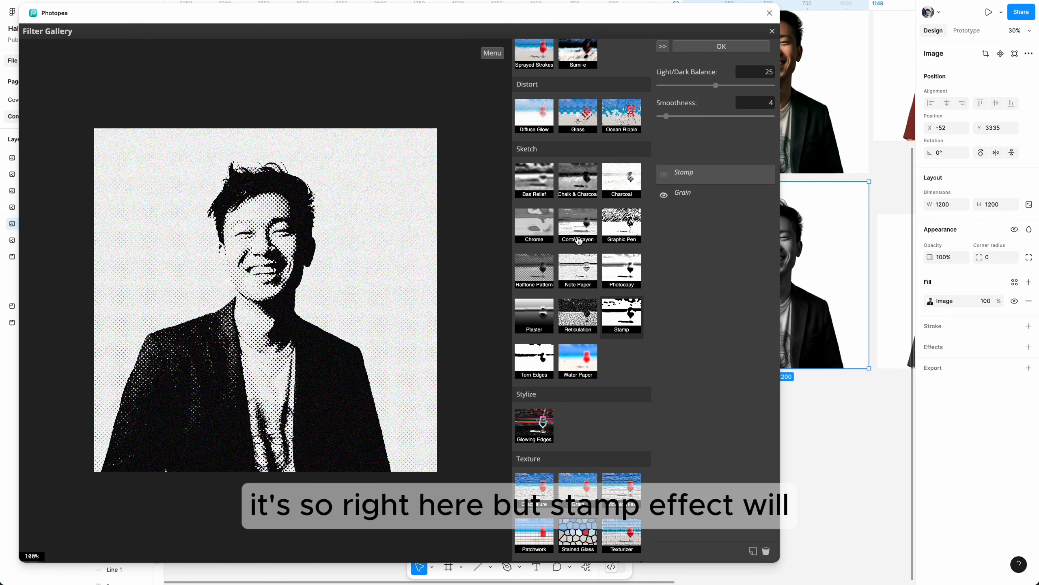
{"action": "left_click", "coordinate": [663, 175]}
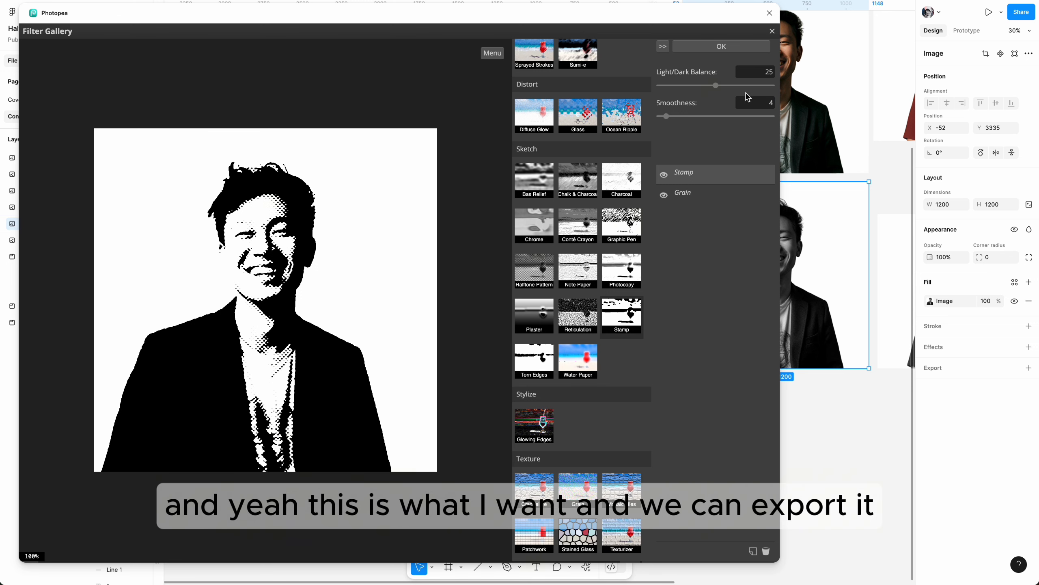
{"action": "left_click", "coordinate": [720, 47]}
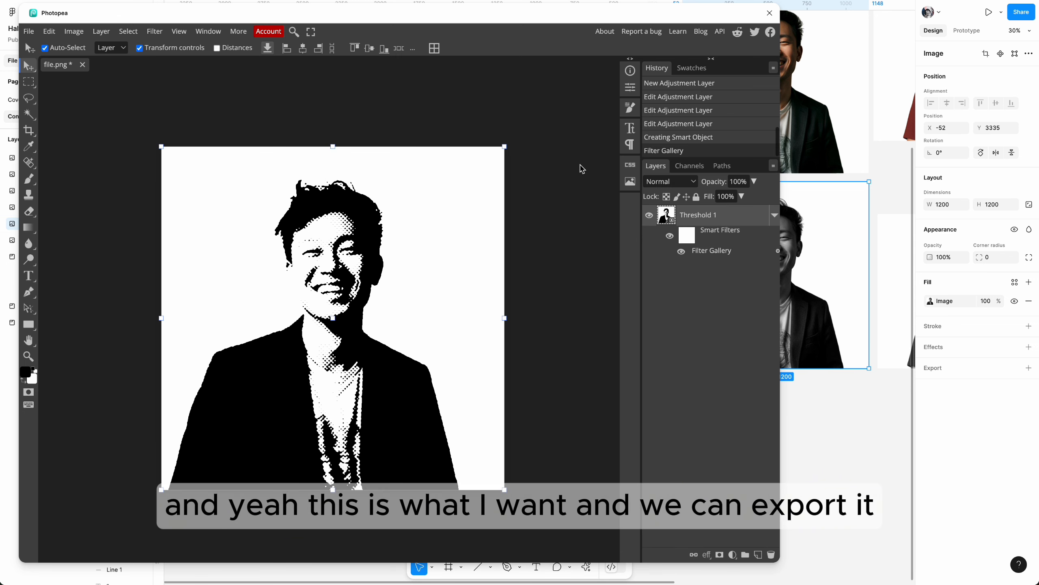
Export the finished halftone portrait as a JPG named man1 in the Downloads folder
{"action": "left_click", "coordinate": [49, 31]}
{"action": "left_click", "coordinate": [29, 31]}
{"action": "mouse_move", "coordinate": [74, 181]}
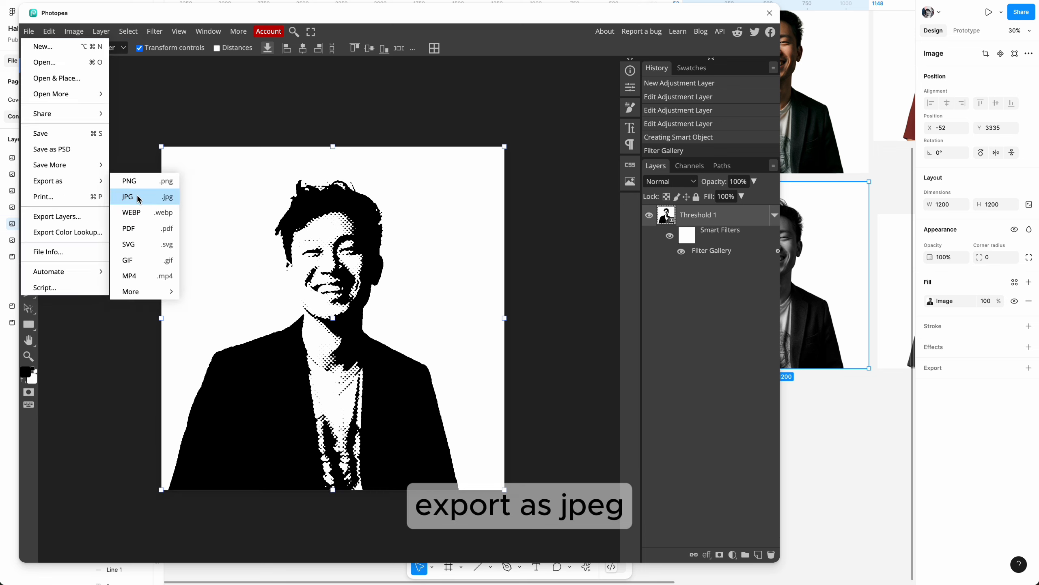
{"action": "left_click", "coordinate": [138, 197]}
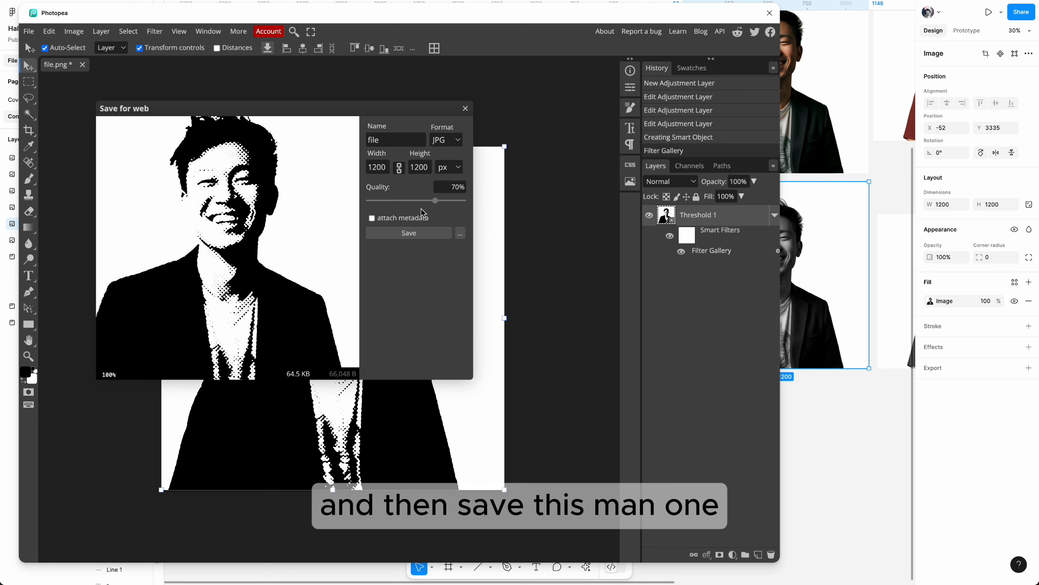
{"action": "left_click", "coordinate": [412, 235]}
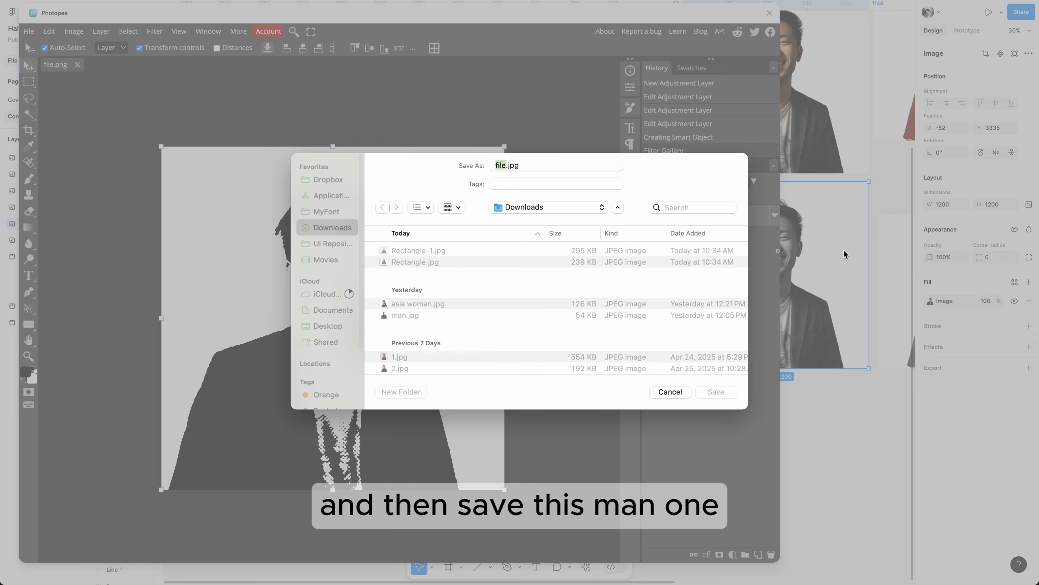
{"action": "type", "text": "man1"}
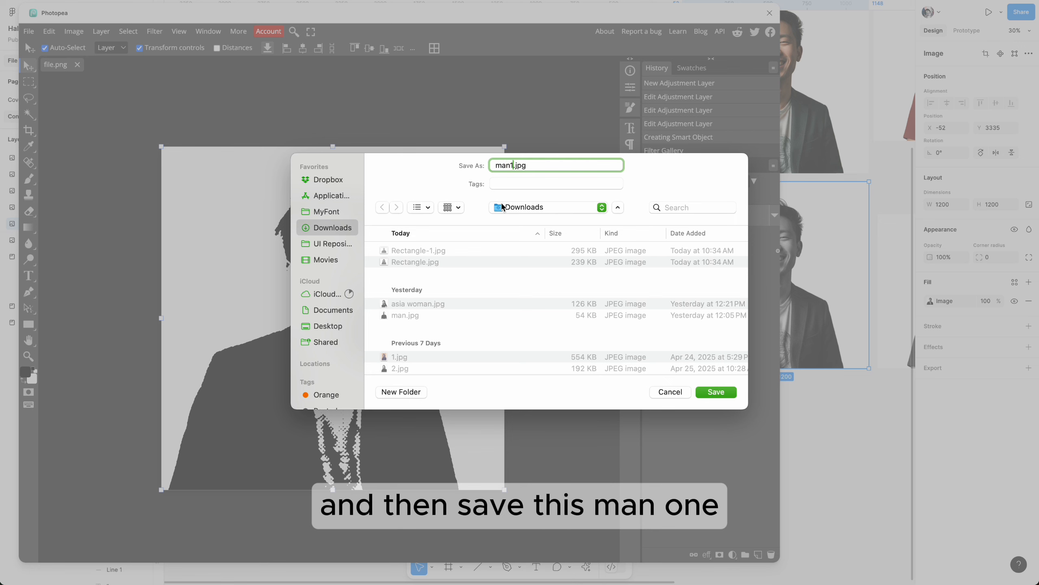
{"action": "key", "text": "Return"}
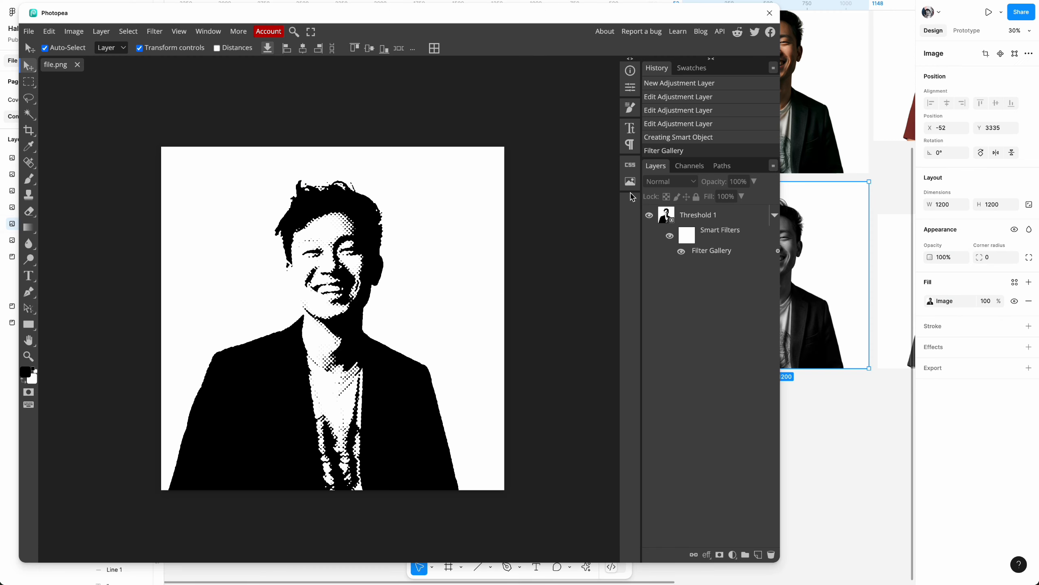
Open the smart object's contents, place Rectangle-1.jpg directly above the Background layer, and hide Background
{"action": "double_click", "coordinate": [666, 215]}
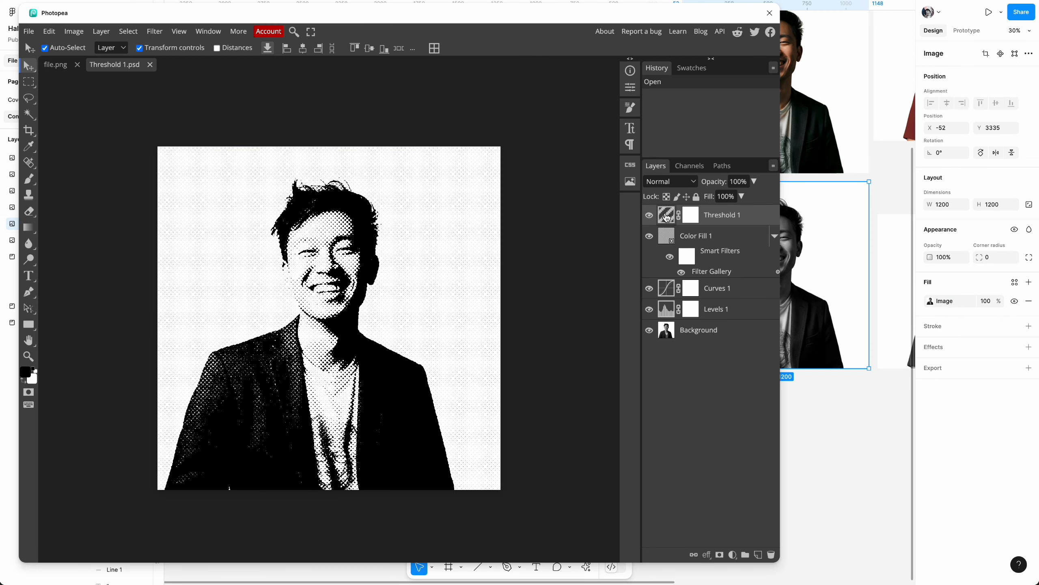
{"action": "left_click", "coordinate": [686, 337]}
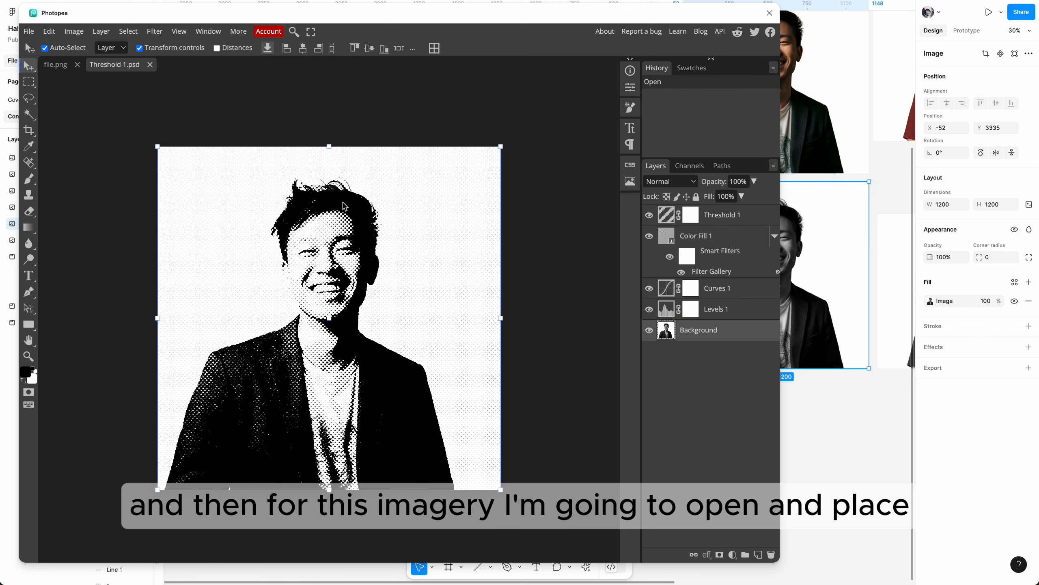
{"action": "left_click", "coordinate": [73, 32]}
{"action": "mouse_move", "coordinate": [31, 35]}
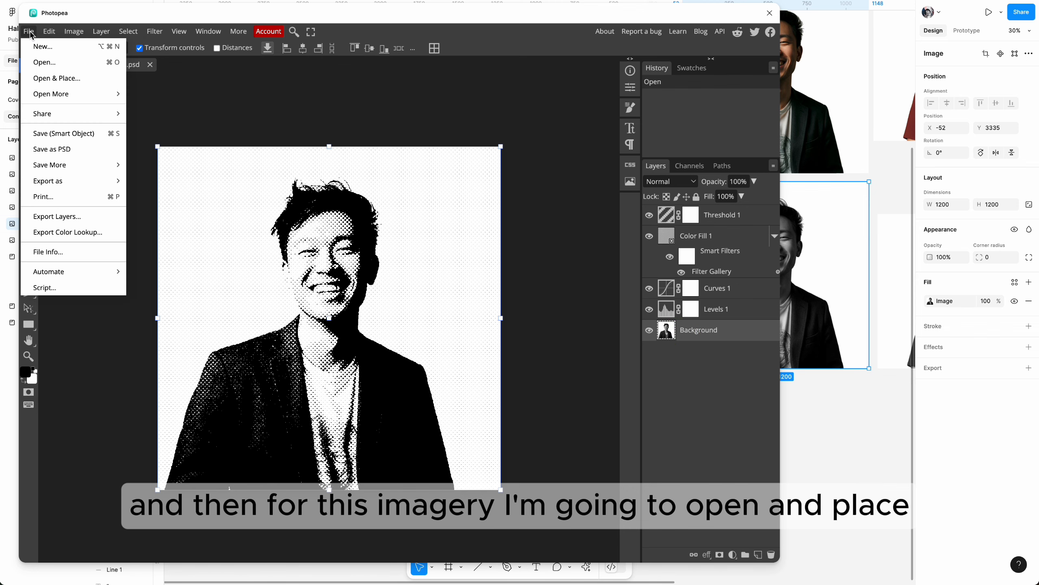
{"action": "left_click", "coordinate": [53, 63]}
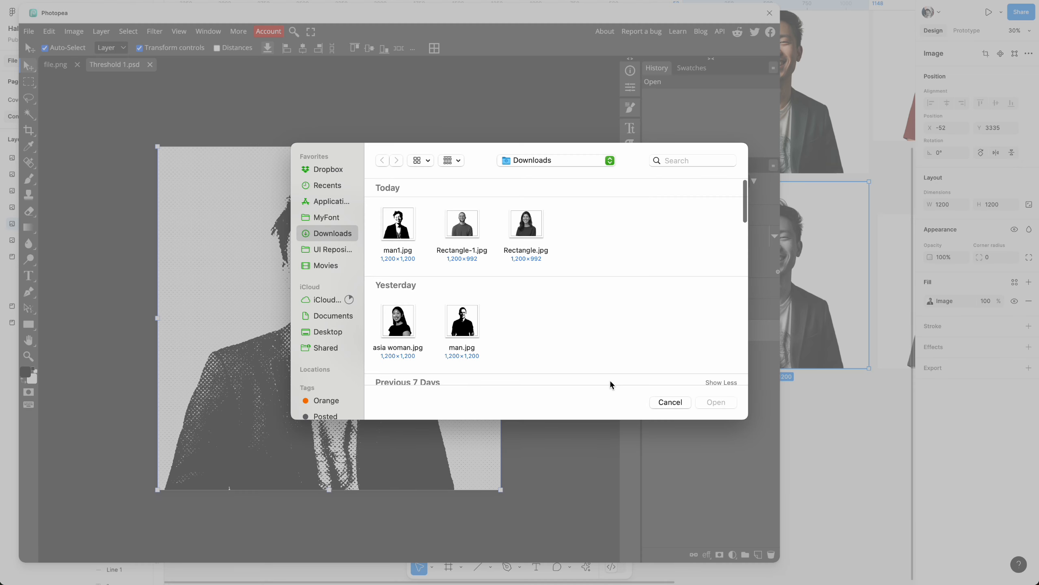
{"action": "left_click", "coordinate": [471, 224]}
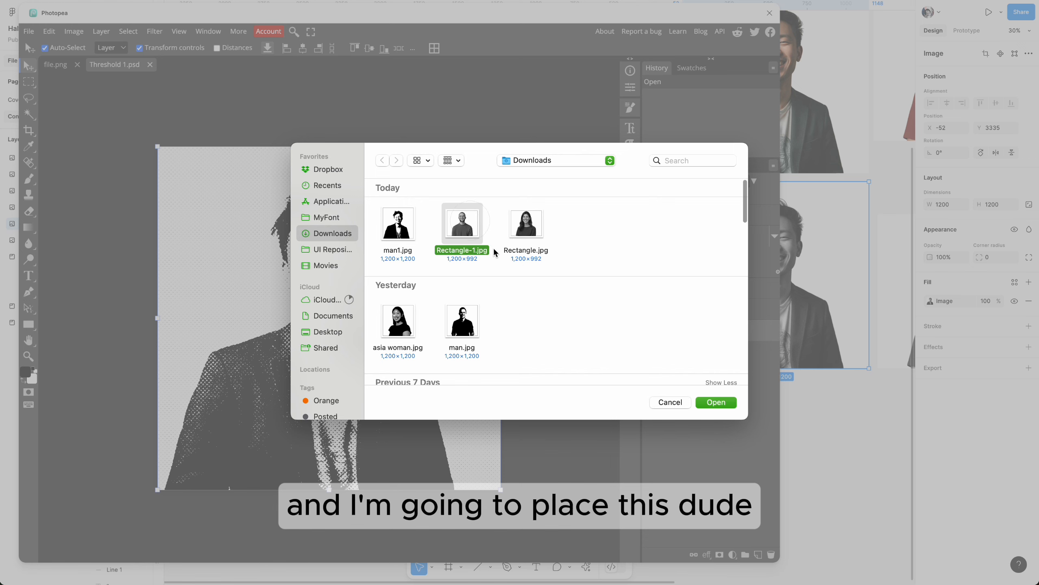
{"action": "left_click", "coordinate": [725, 402]}
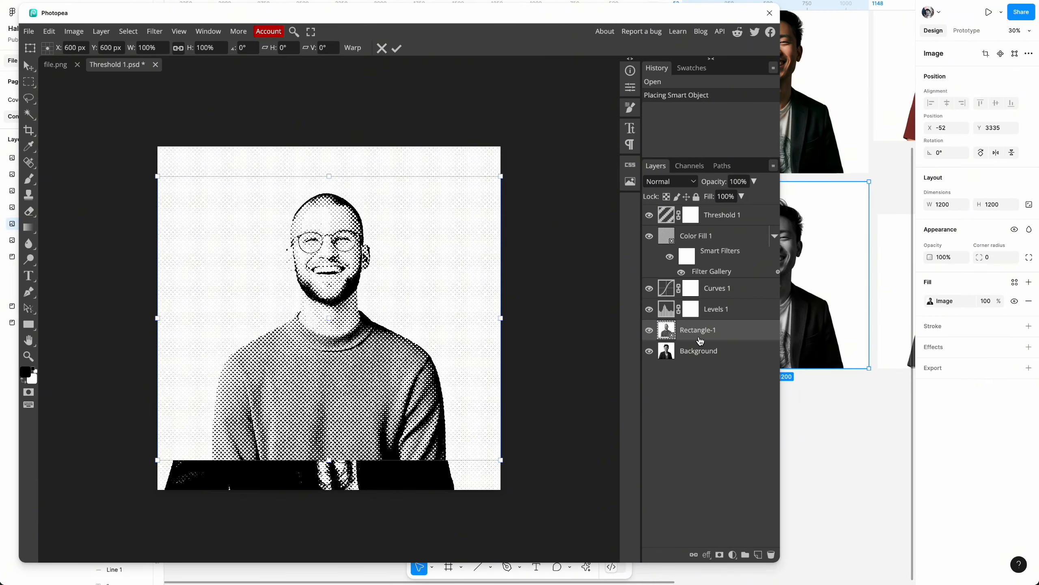
{"action": "left_click", "coordinate": [649, 351]}
{"action": "left_click", "coordinate": [406, 360]}
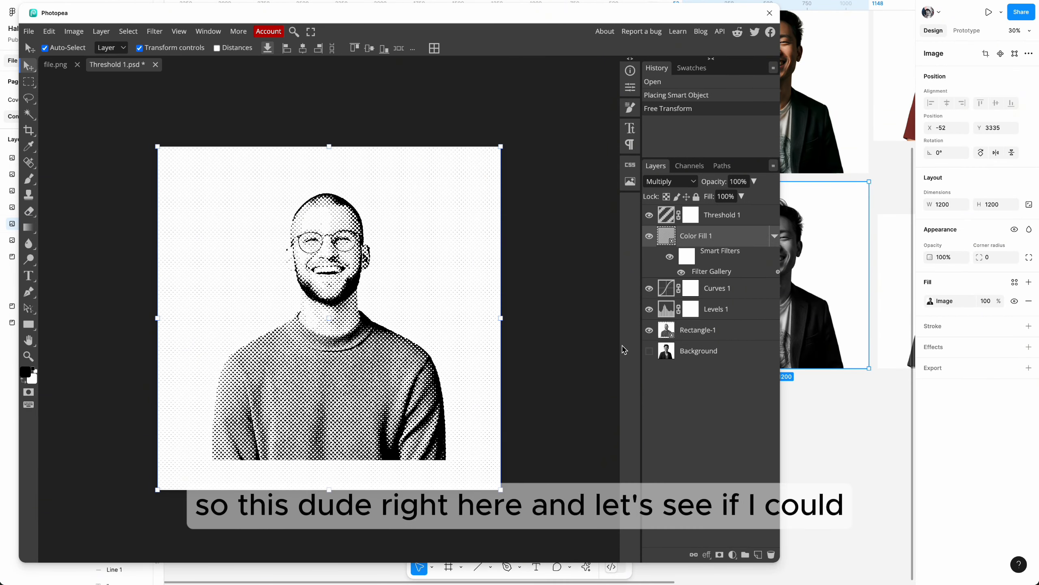
Scale the placed Rectangle-1 photo proportionally to about 121% so it spans the full canvas height, and apply the transform
{"action": "left_click", "coordinate": [697, 330]}
{"action": "left_click_drag", "start_coordinate": [368, 315], "coordinate": [369, 338]}
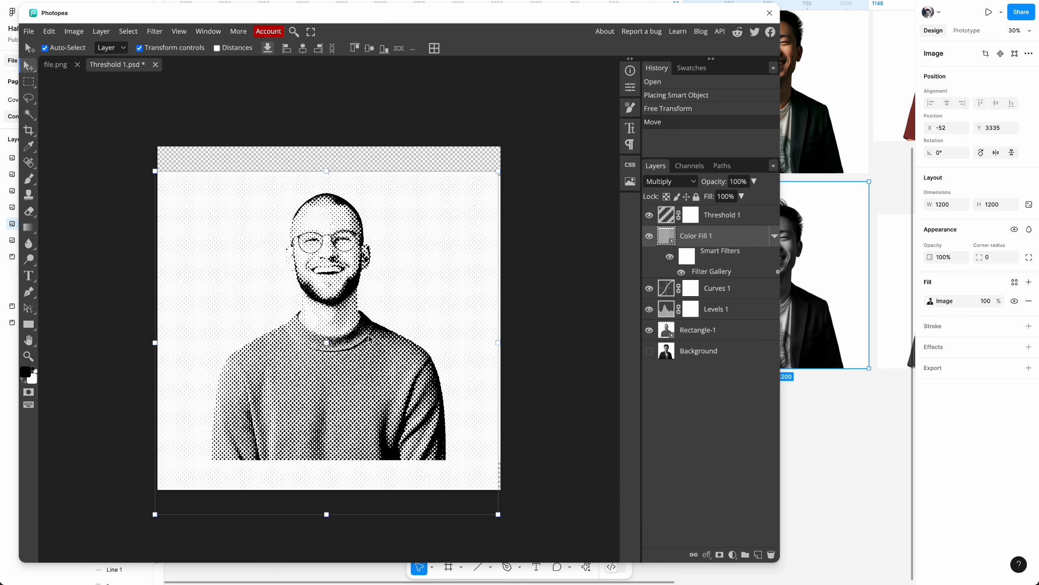
{"action": "key", "text": "ctrl+z"}
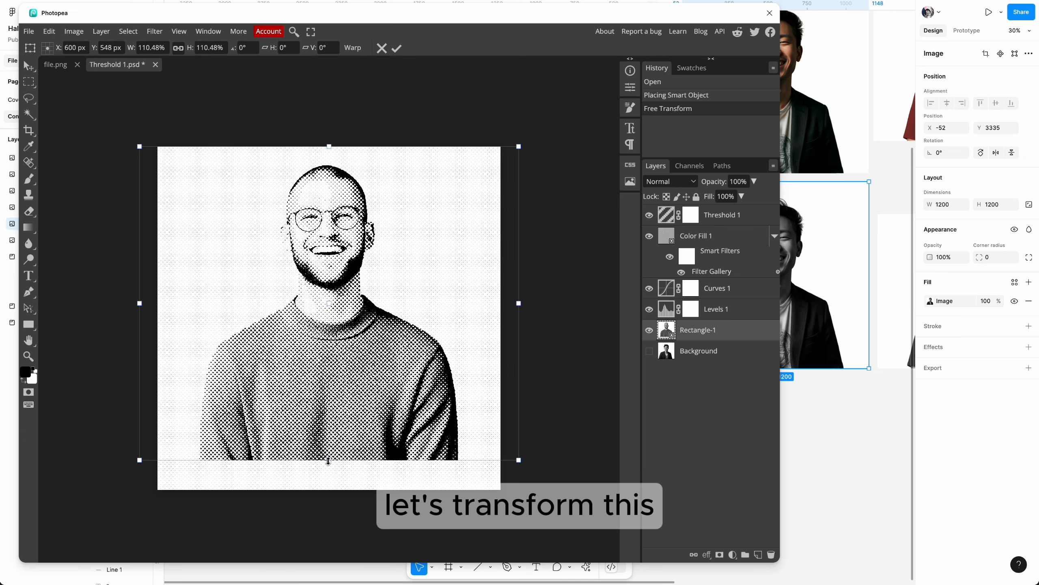
{"action": "left_click_drag", "start_coordinate": [329, 461], "coordinate": [329, 490]}
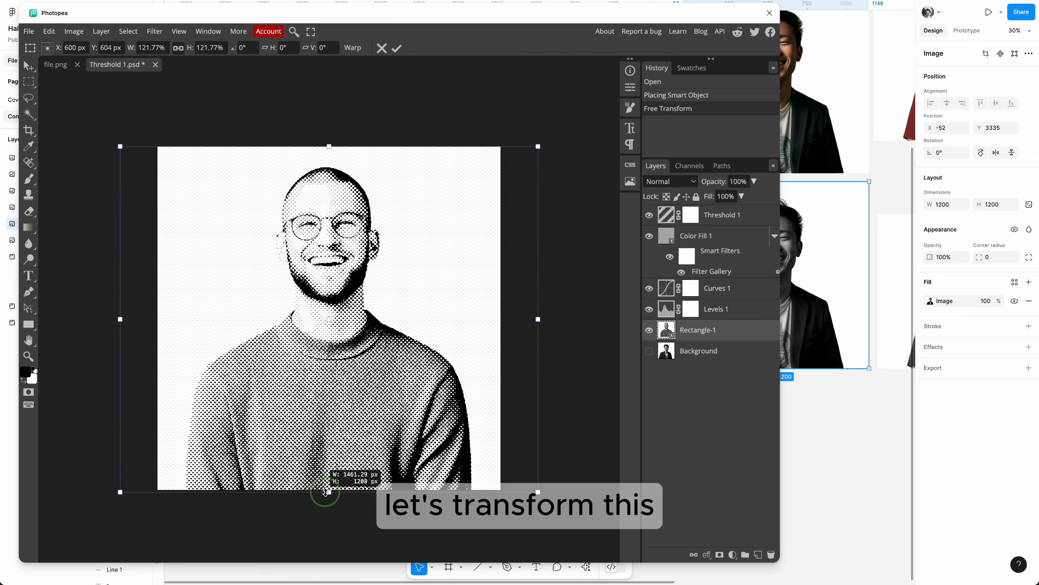
{"action": "left_click", "coordinate": [398, 50]}
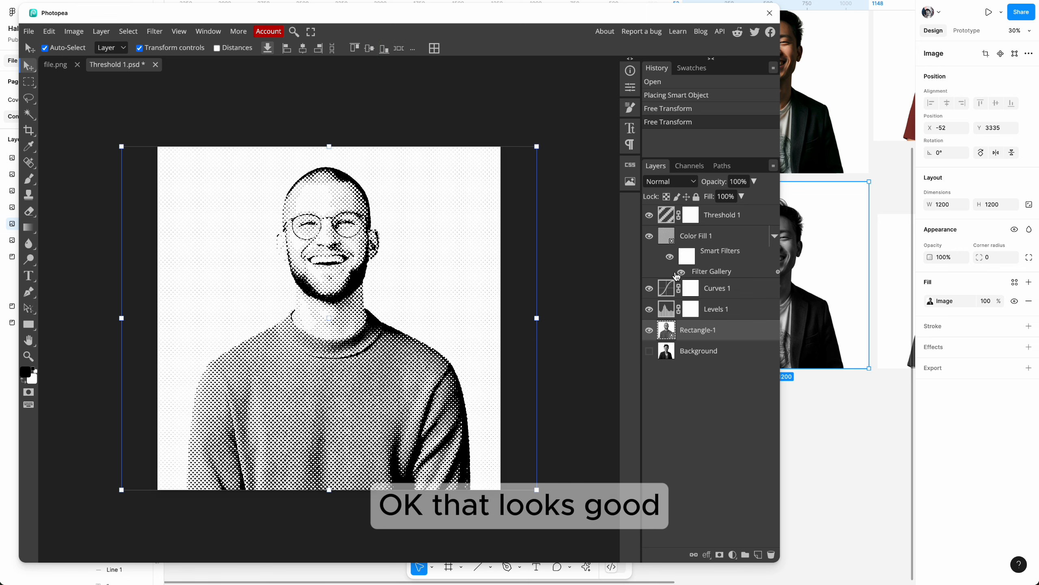
Change the Color Fill layer's Halftone Pattern from dots to the Line pattern, keeping size 3 and contrast 5
{"action": "double_click", "coordinate": [719, 272]}
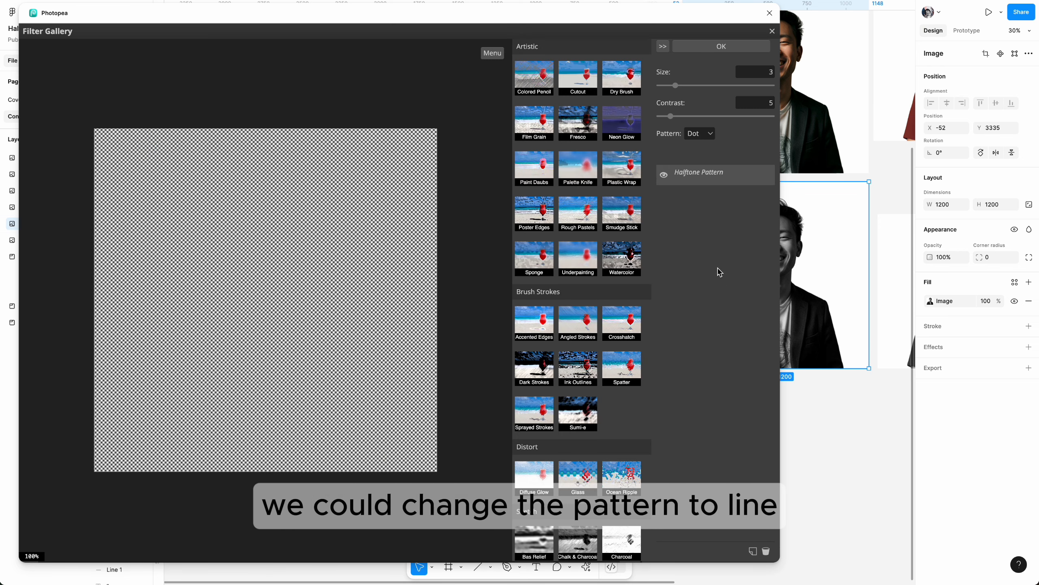
{"action": "left_click", "coordinate": [699, 137]}
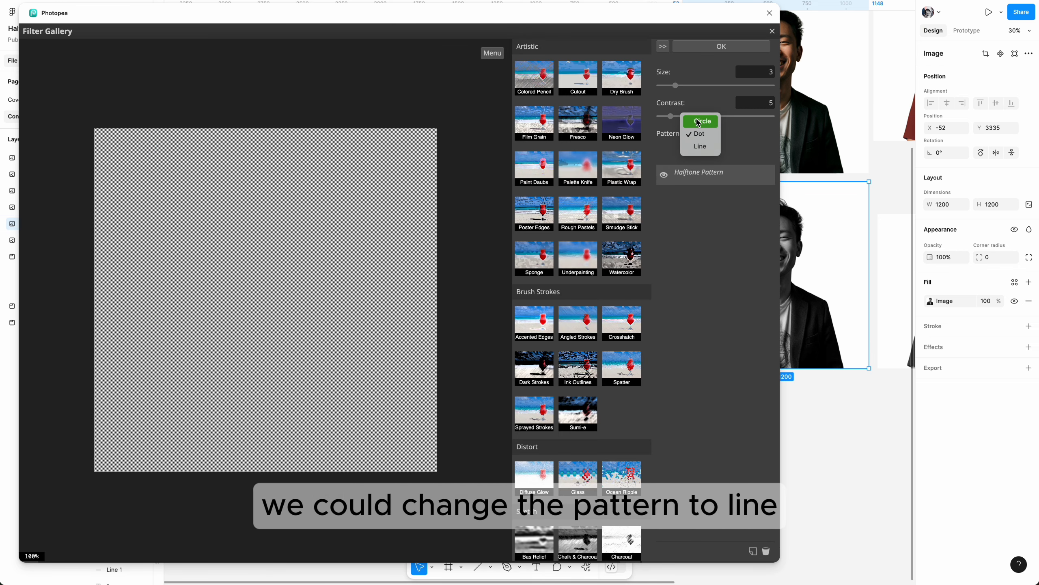
{"action": "left_click", "coordinate": [700, 150]}
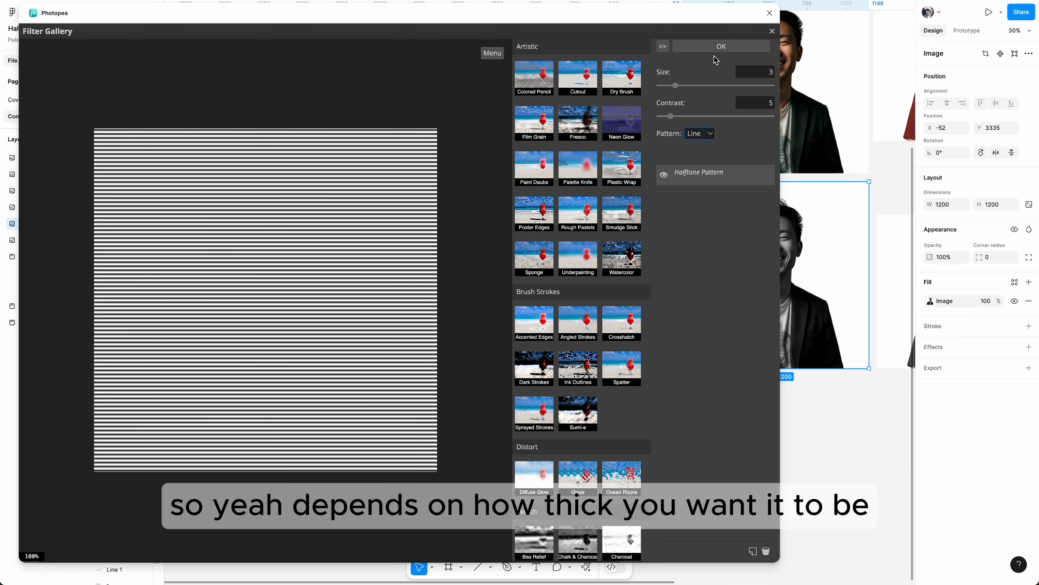
{"action": "left_click", "coordinate": [675, 86]}
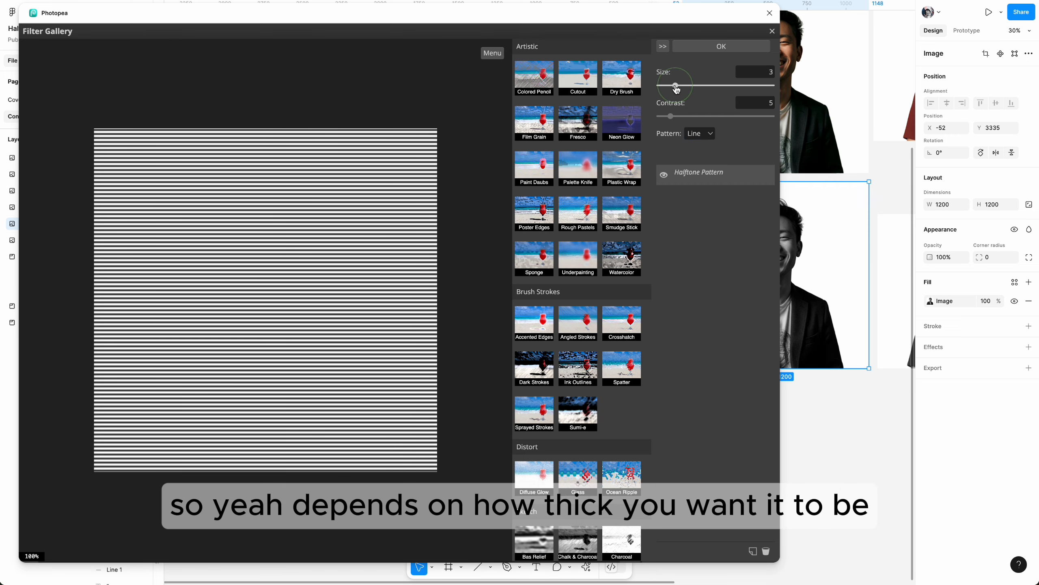
{"action": "left_click", "coordinate": [724, 46]}
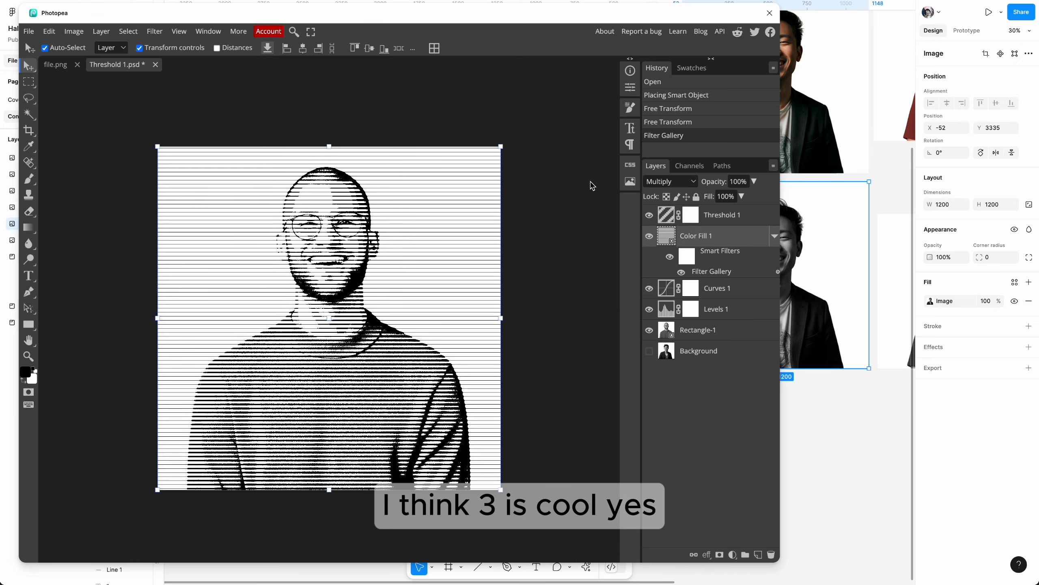
Adjust the Levels midtone slightly, set the Threshold layer to 46, save the smart object and check it in file.png
{"action": "left_click", "coordinate": [708, 309]}
{"action": "double_click", "coordinate": [705, 311]}
{"action": "double_click", "coordinate": [697, 312]}
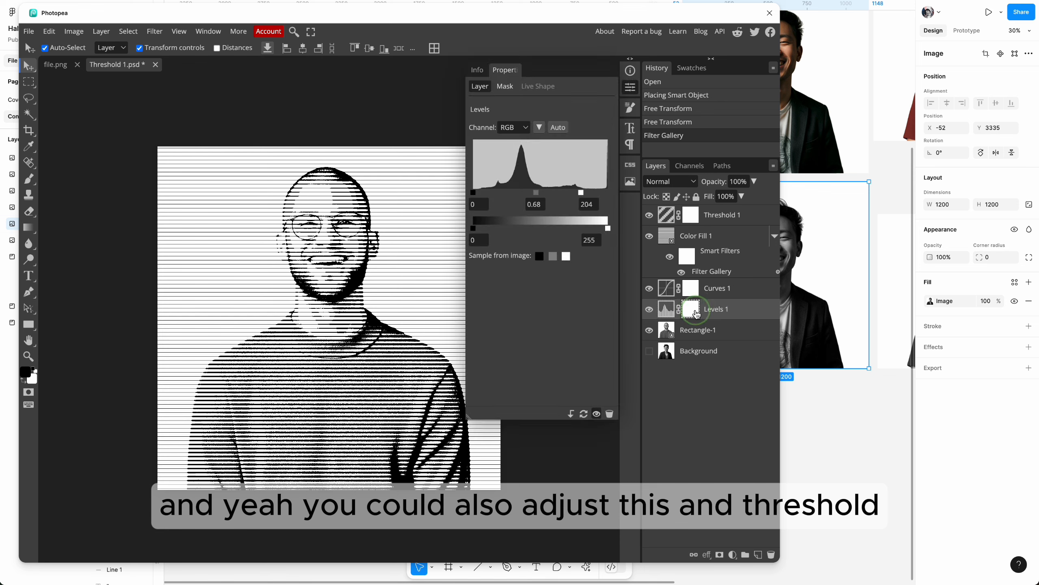
{"action": "left_click_drag", "start_coordinate": [540, 197], "coordinate": [541, 198]}
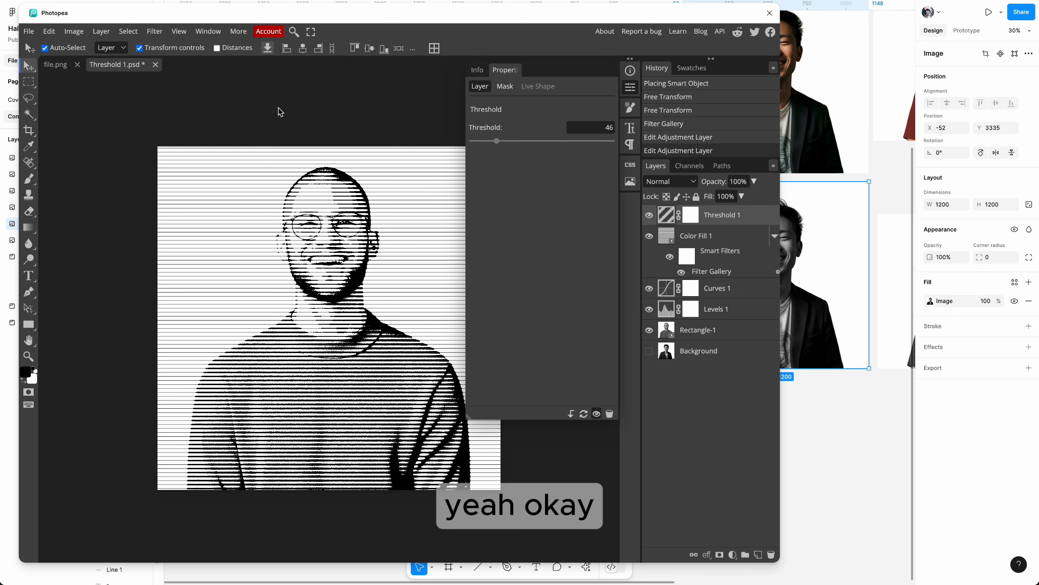
{"action": "left_click", "coordinate": [280, 111]}
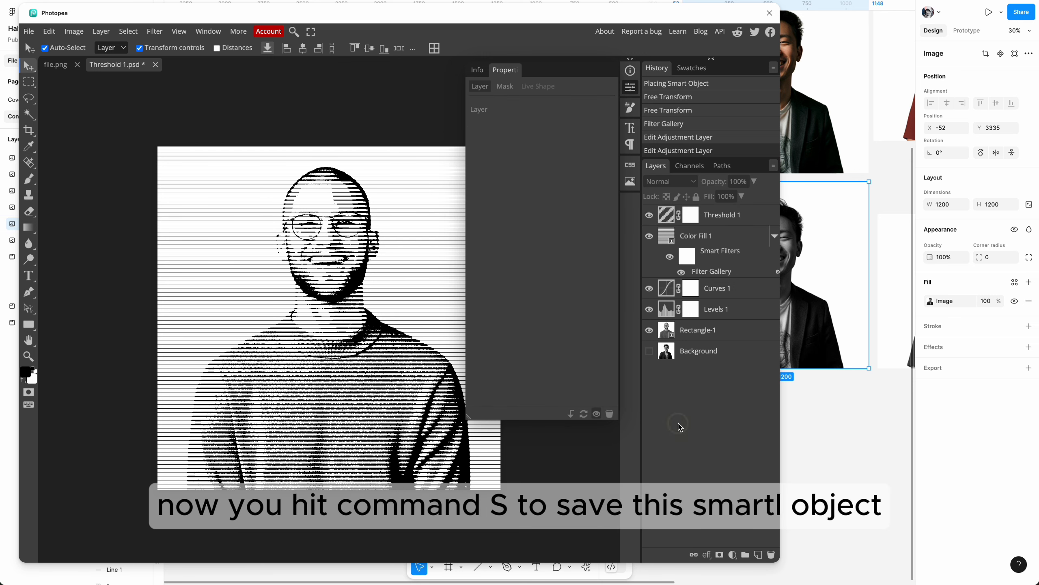
{"action": "key", "text": "super+s"}
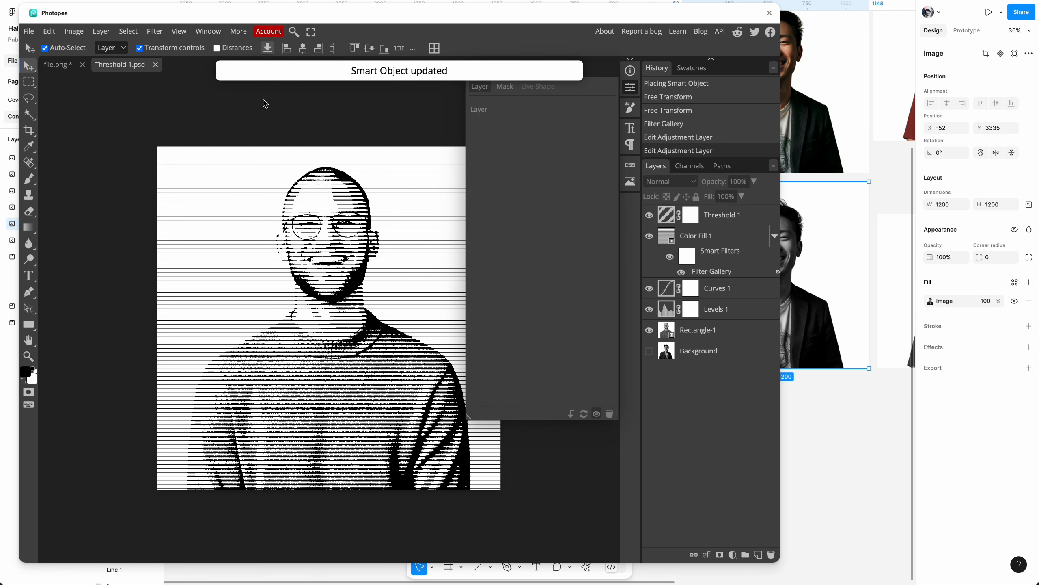
{"action": "left_click", "coordinate": [57, 65]}
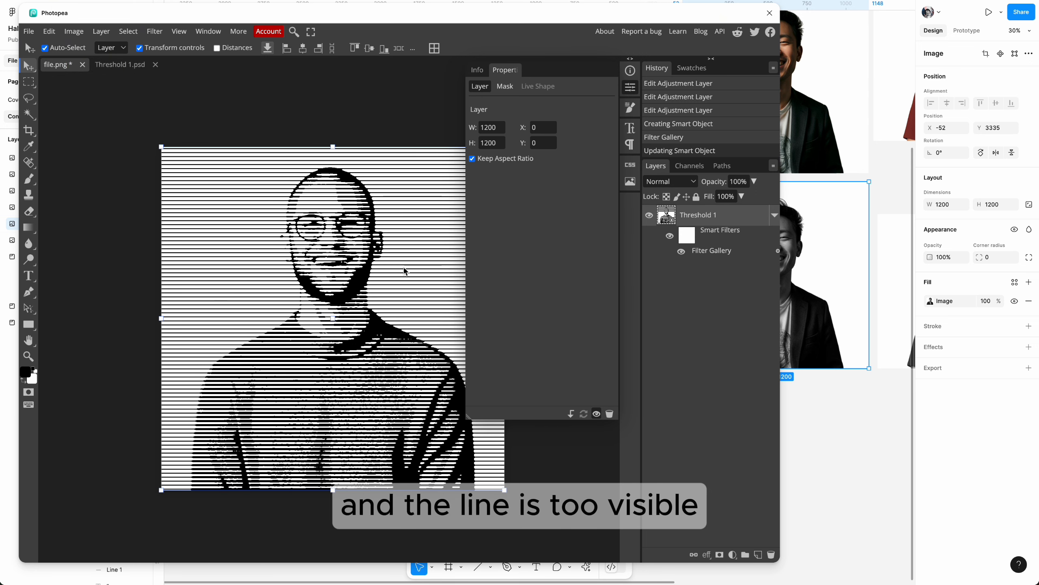
In the smart object, lower the Threshold layer to 43 and set the Levels midtone to 0.47
{"action": "left_click", "coordinate": [114, 70]}
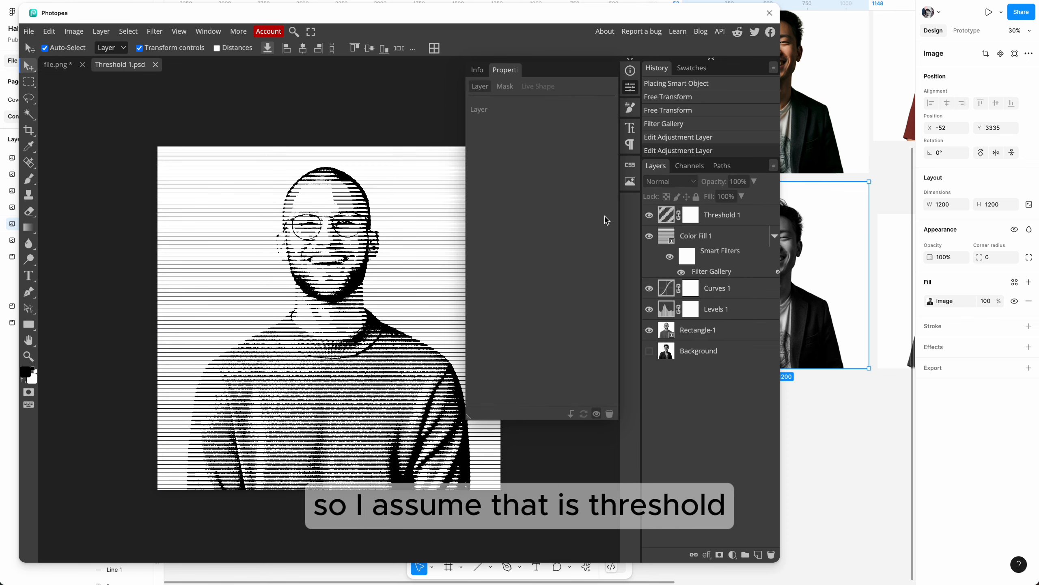
{"action": "left_click", "coordinate": [721, 218]}
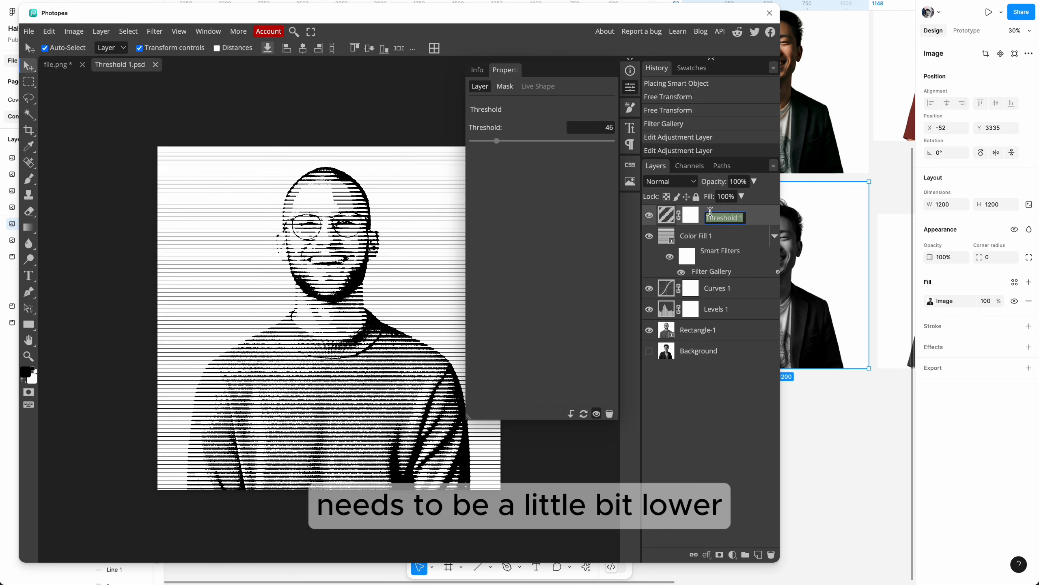
{"action": "left_click", "coordinate": [493, 142]}
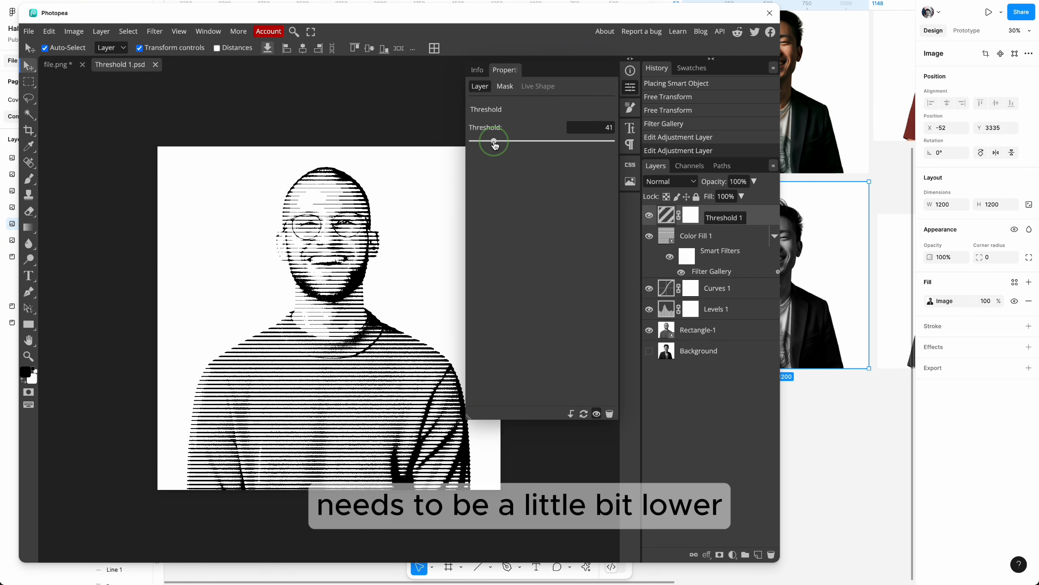
{"action": "left_click", "coordinate": [342, 137]}
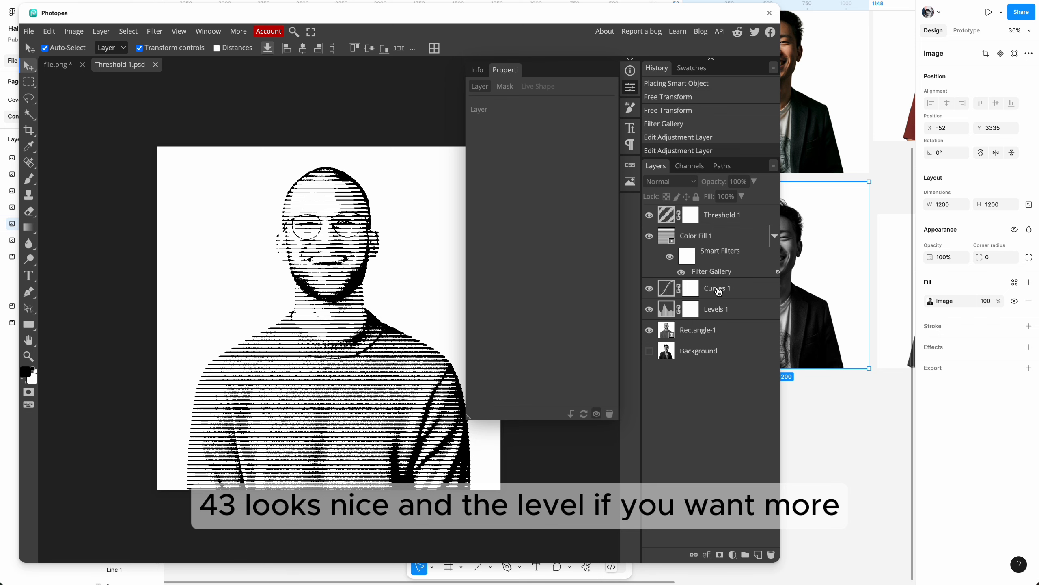
{"action": "double_click", "coordinate": [714, 309]}
{"action": "left_click_drag", "start_coordinate": [538, 193], "coordinate": [544, 193]}
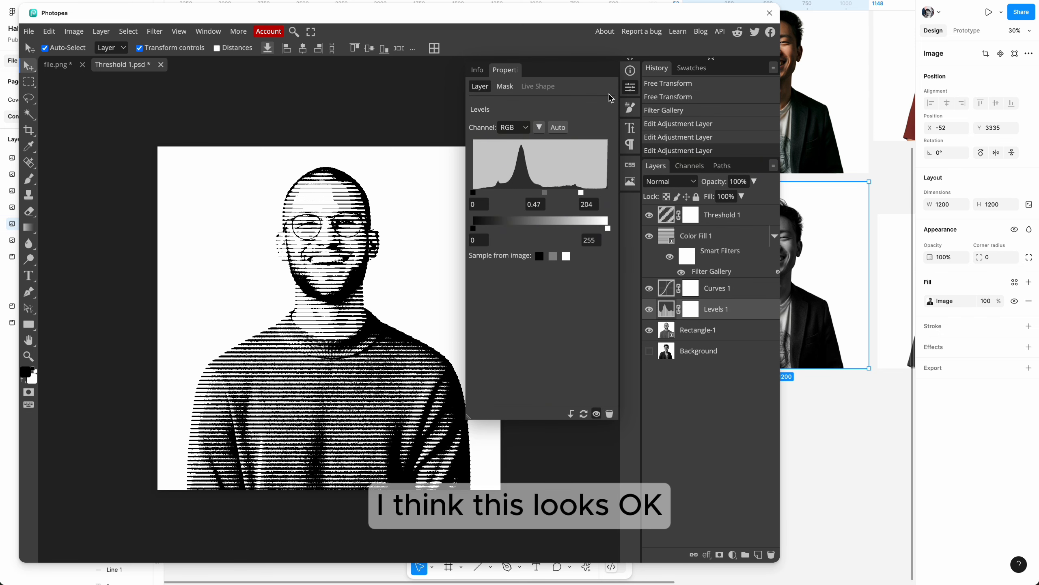
Save the edited smart object and export the updated line-halftone portrait from file.png
{"action": "left_click", "coordinate": [630, 87]}
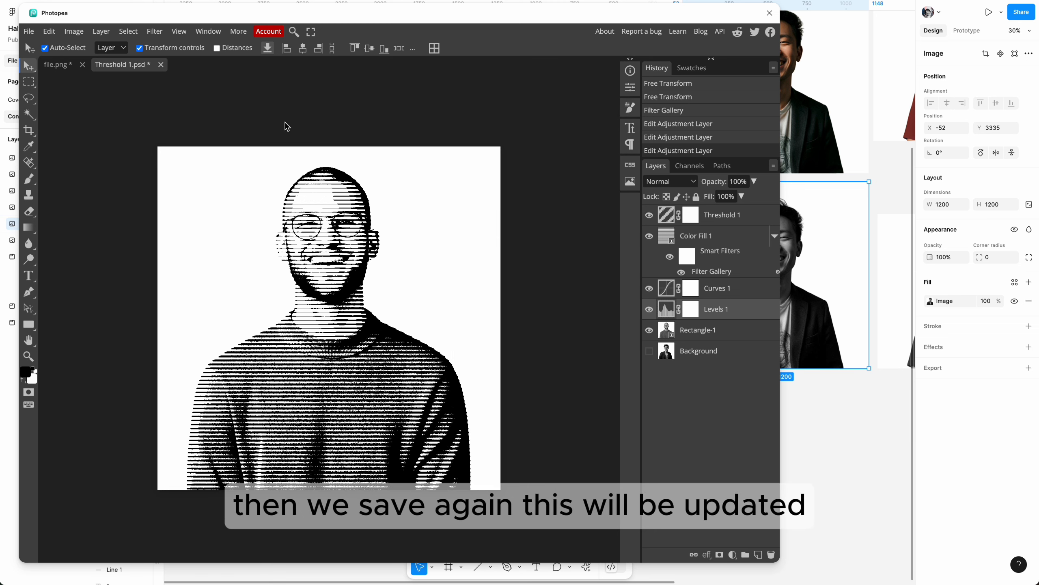
{"action": "key", "text": "ctrl+s"}
{"action": "left_click", "coordinate": [62, 66]}
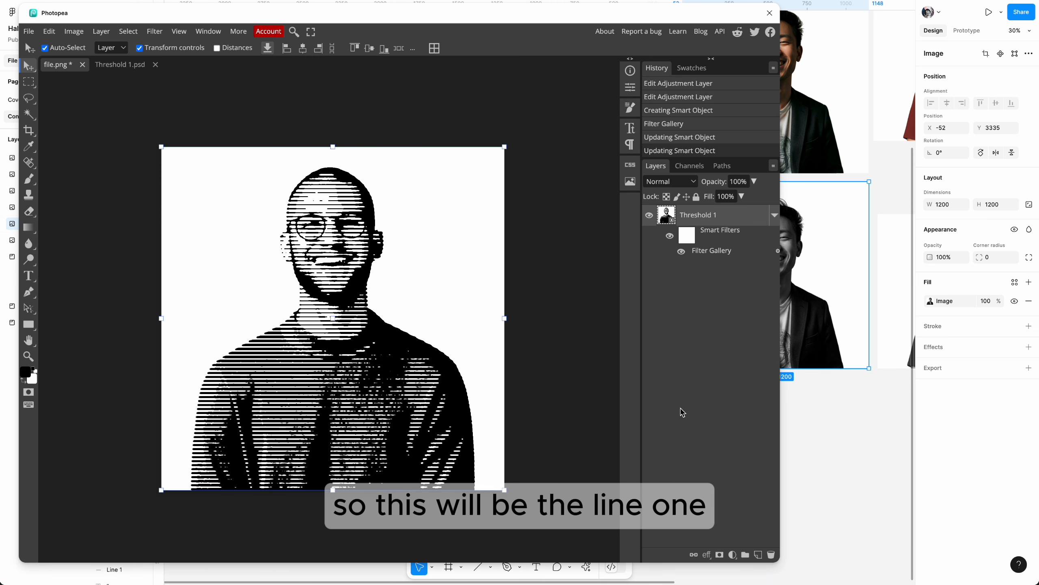
{"action": "left_click", "coordinate": [29, 32]}
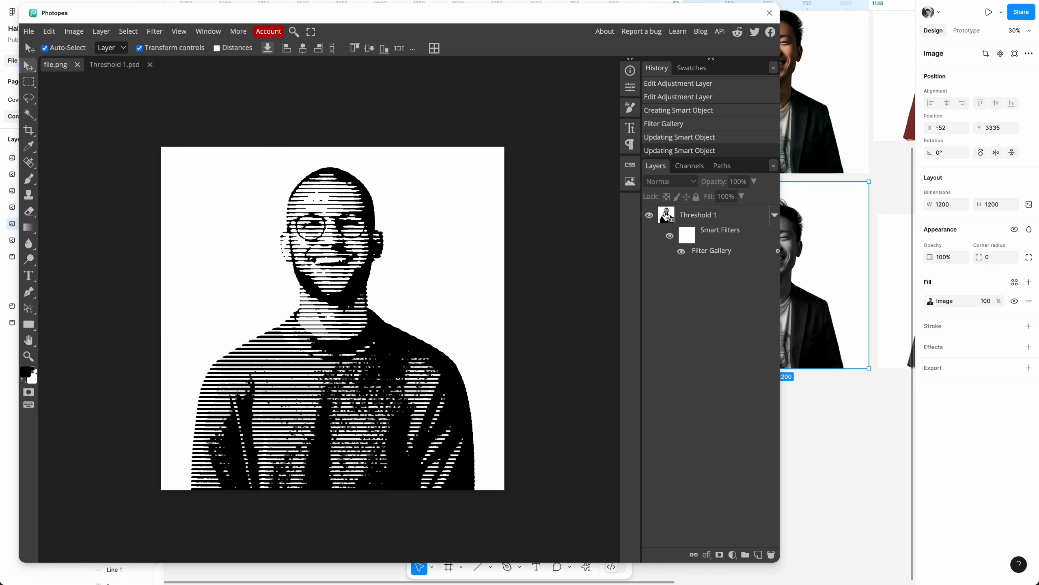
Open the Threshold 1 smart object and place Rectangle.jpg above the Rectangle-1 layer
{"action": "double_click", "coordinate": [660, 221]}
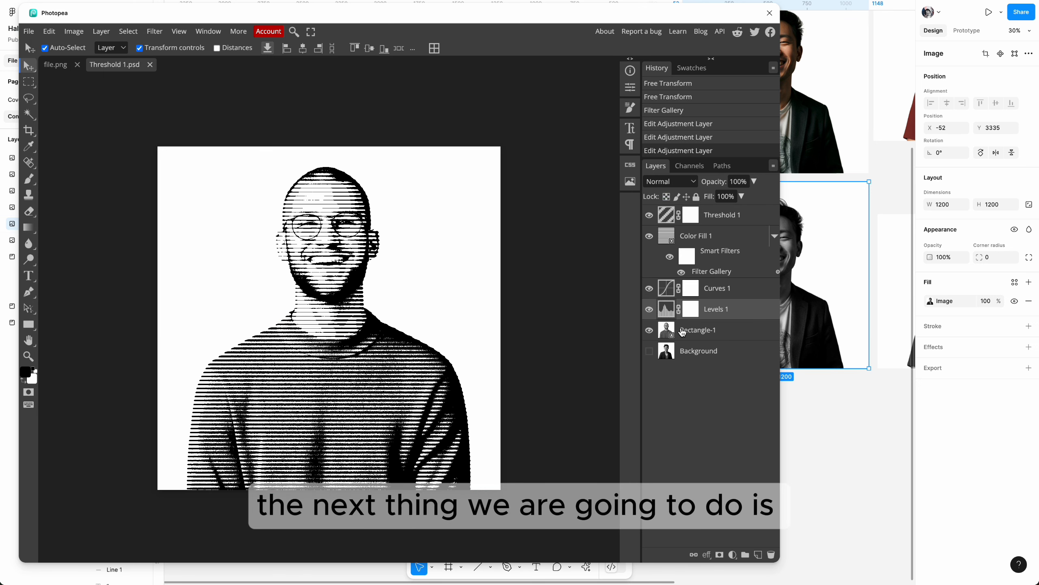
{"action": "left_click", "coordinate": [656, 335]}
{"action": "left_click", "coordinate": [29, 32]}
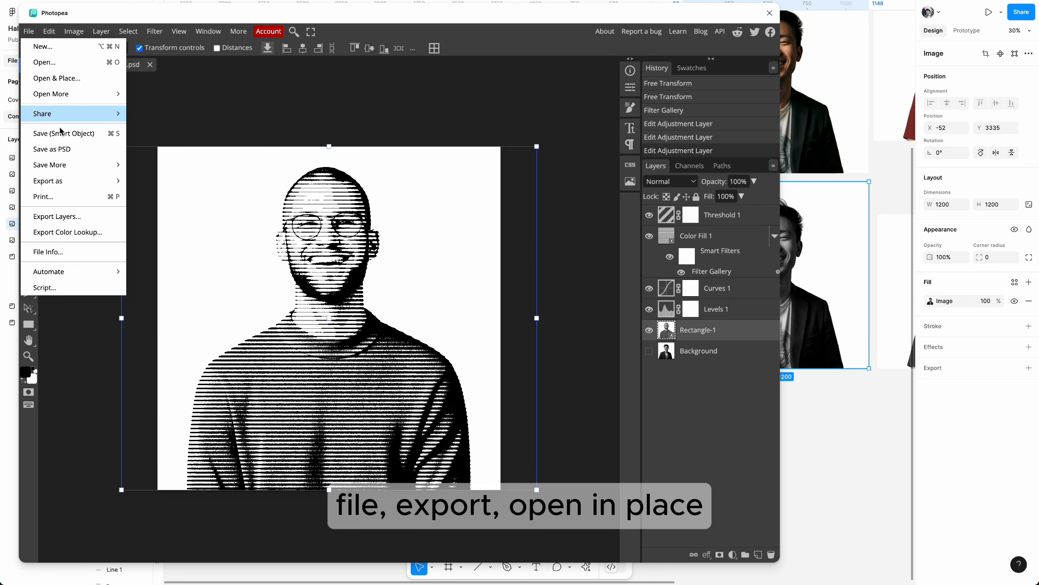
{"action": "mouse_move", "coordinate": [57, 175]}
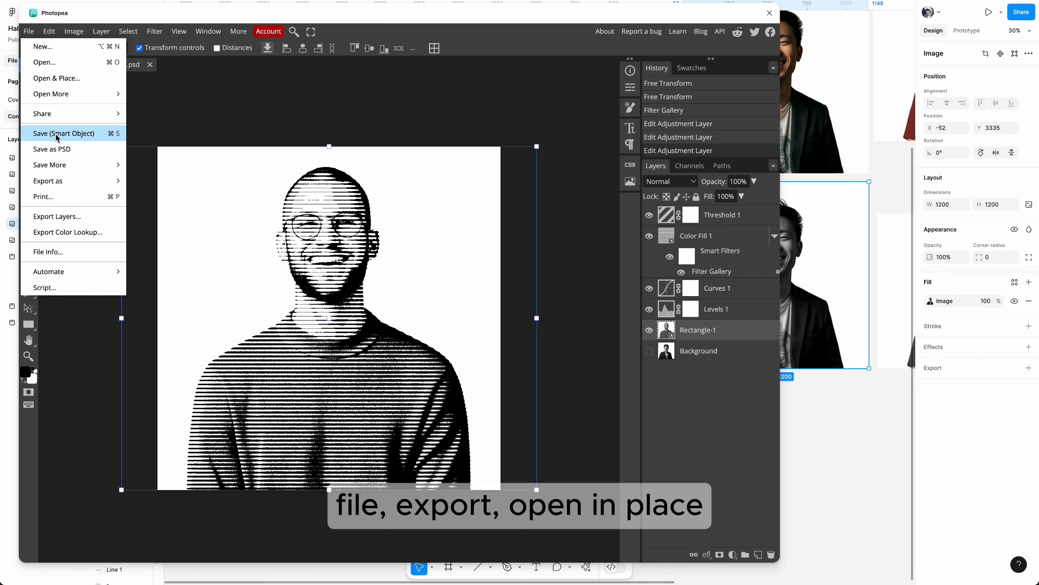
{"action": "left_click", "coordinate": [56, 82]}
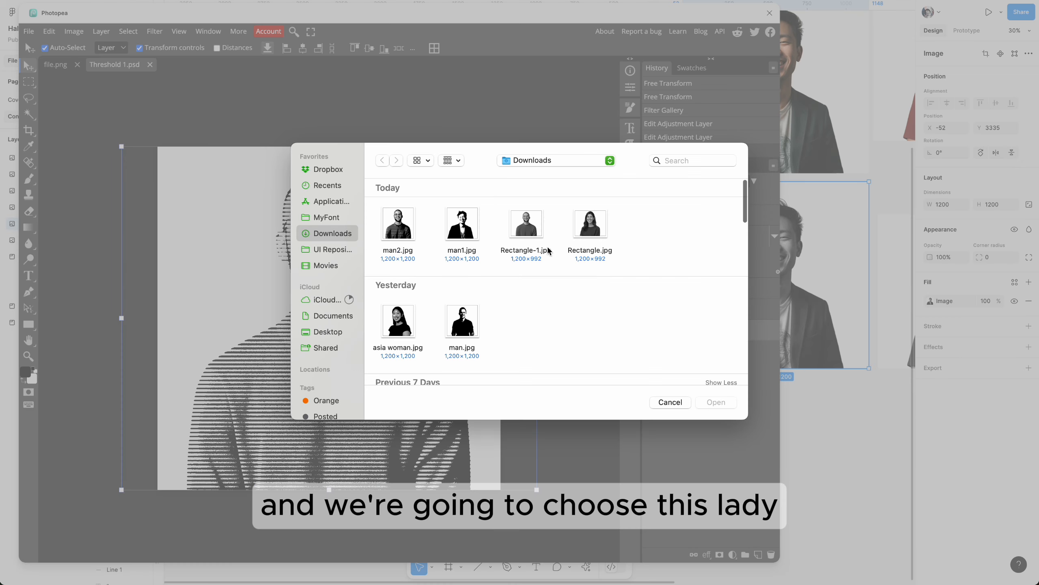
{"action": "left_click", "coordinate": [591, 229]}
{"action": "left_click", "coordinate": [720, 405]}
Scale the placed woman's portrait to 120.97% so it covers the full canvas height, and apply the transform
{"action": "left_click_drag", "start_coordinate": [329, 176], "coordinate": [328, 148]}
{"action": "left_click_drag", "start_coordinate": [328, 459], "coordinate": [329, 489]}
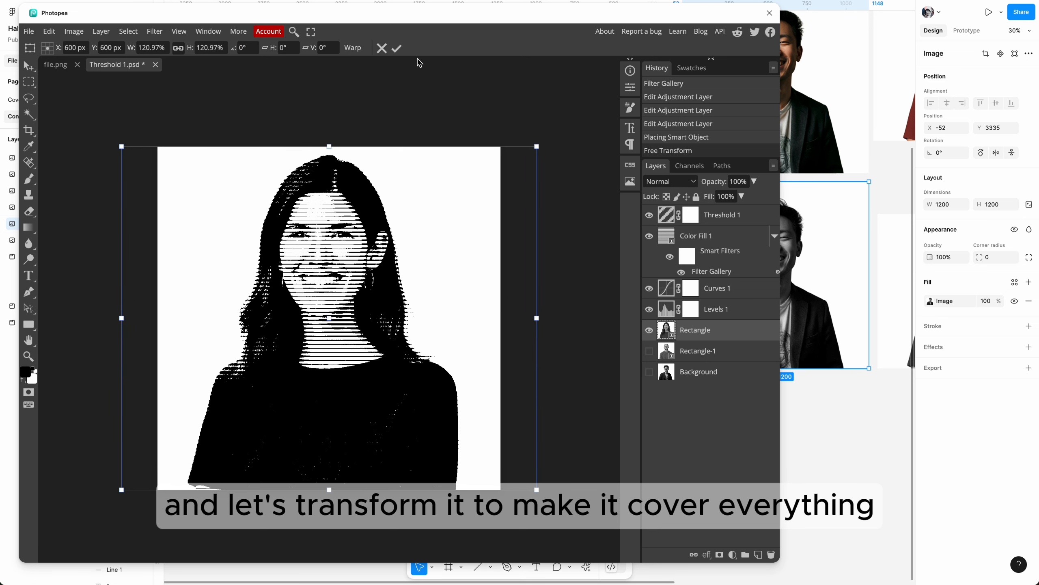
{"action": "left_click", "coordinate": [396, 48]}
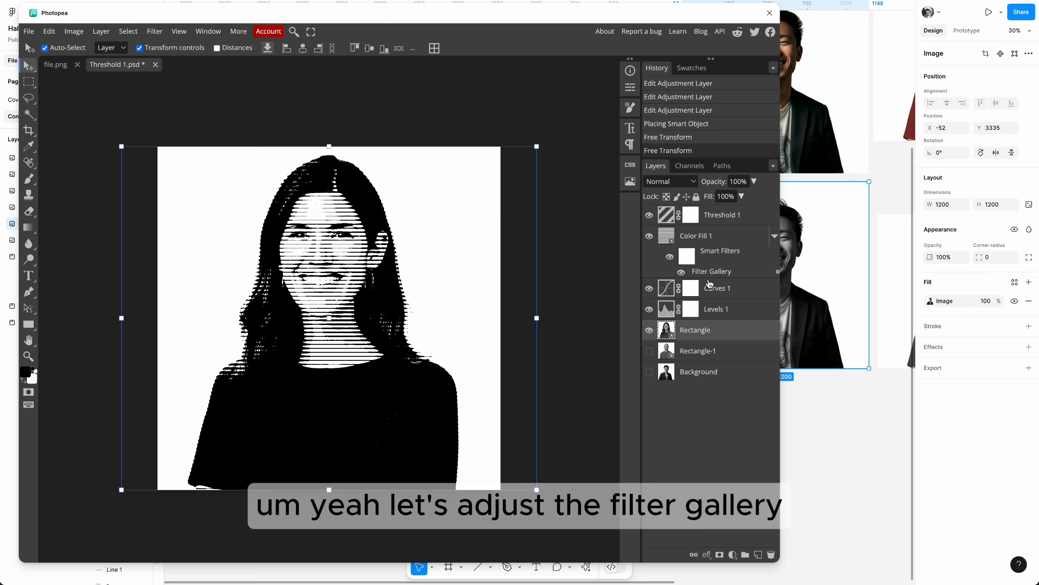
Change the Color Fill 1 layer's Halftone Pattern from Line to Circle
{"action": "double_click", "coordinate": [707, 272]}
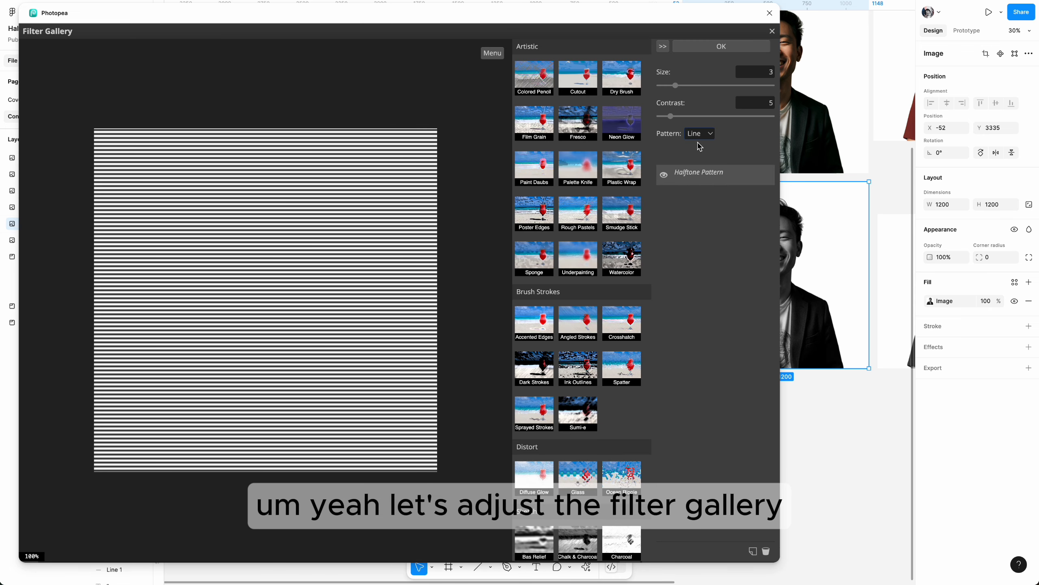
{"action": "left_click", "coordinate": [706, 136]}
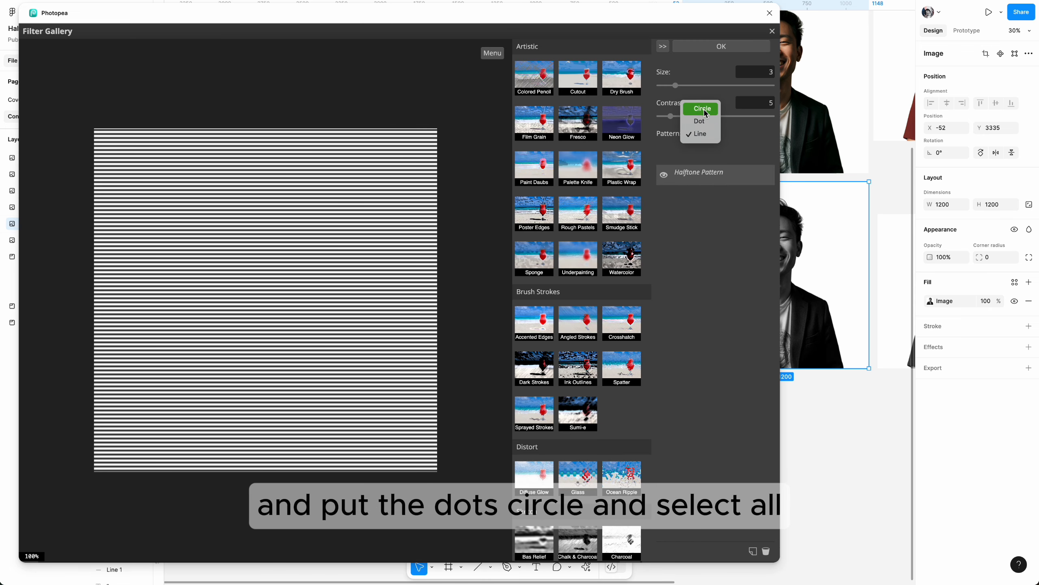
{"action": "left_click", "coordinate": [702, 109]}
{"action": "left_click", "coordinate": [733, 46]}
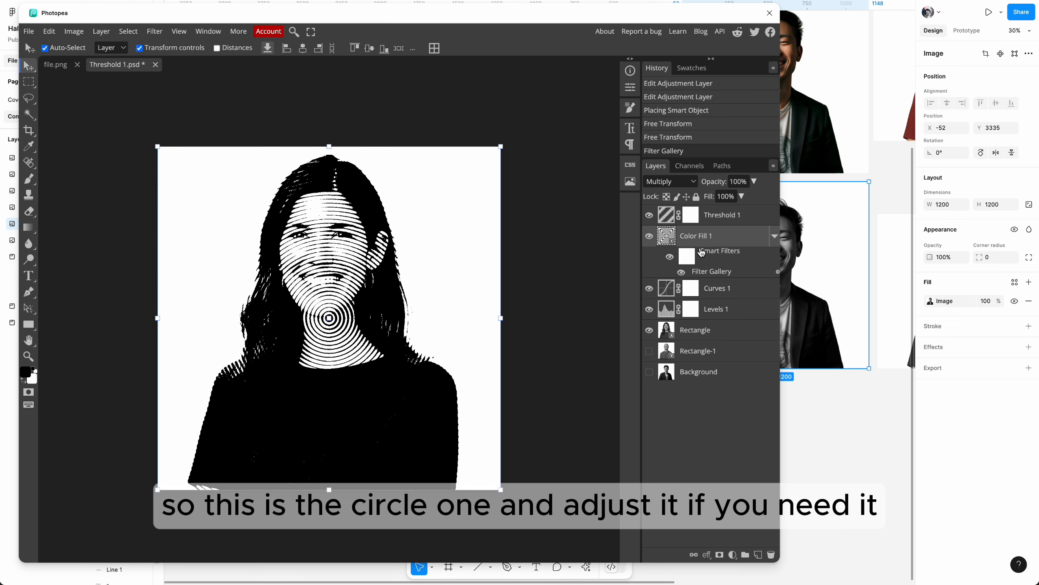
Adjust the Threshold and Levels layers for the woman's portrait and save the smart object
{"action": "double_click", "coordinate": [708, 219]}
{"action": "left_click", "coordinate": [668, 217]}
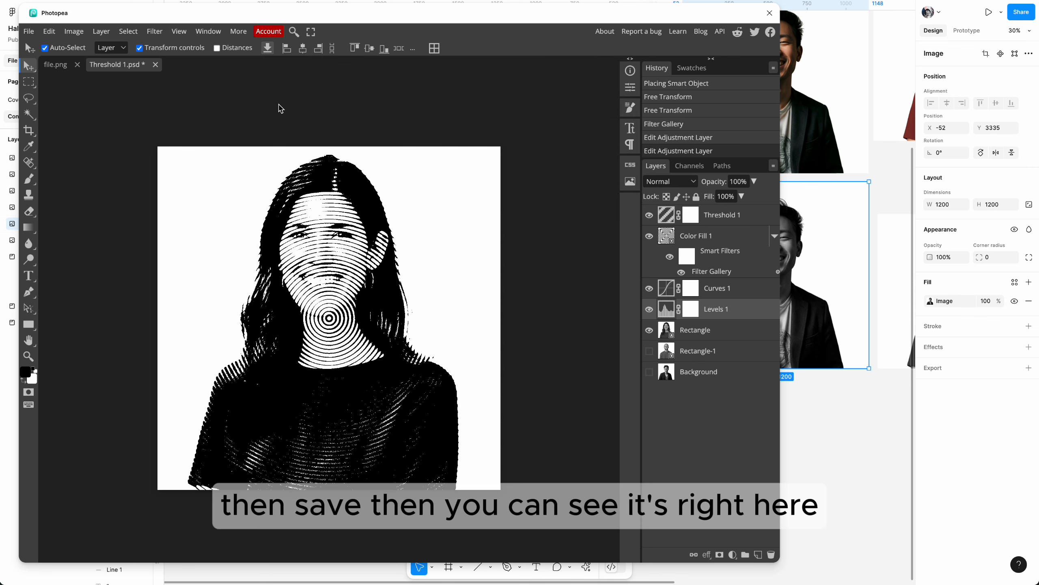
{"action": "key", "text": "super+s"}
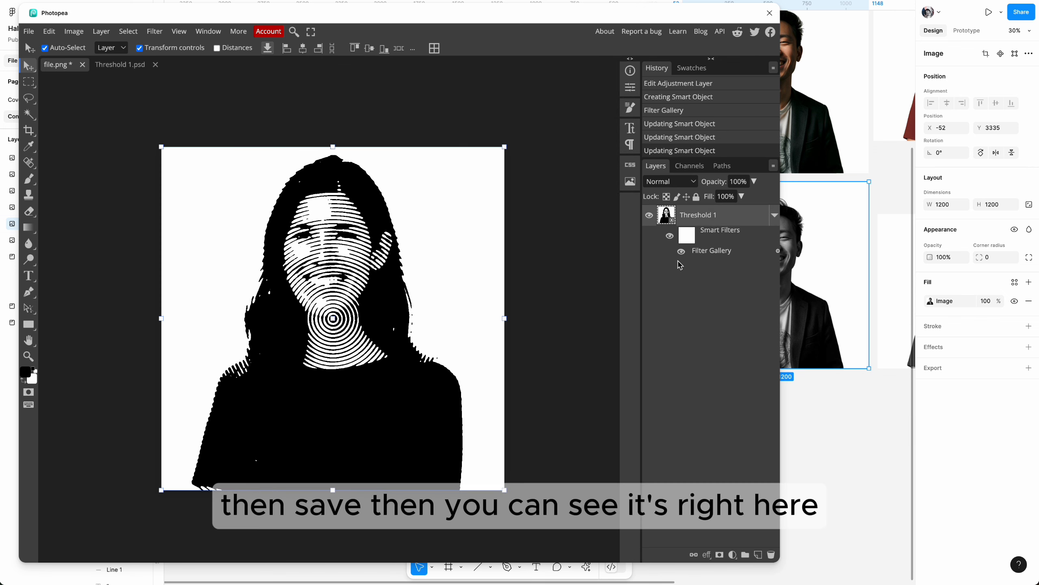
In file.png, set the Stamp filter's Smoothness to 3 and export the circle-halftone portrait as woman-1.jpg
{"action": "double_click", "coordinate": [707, 251]}
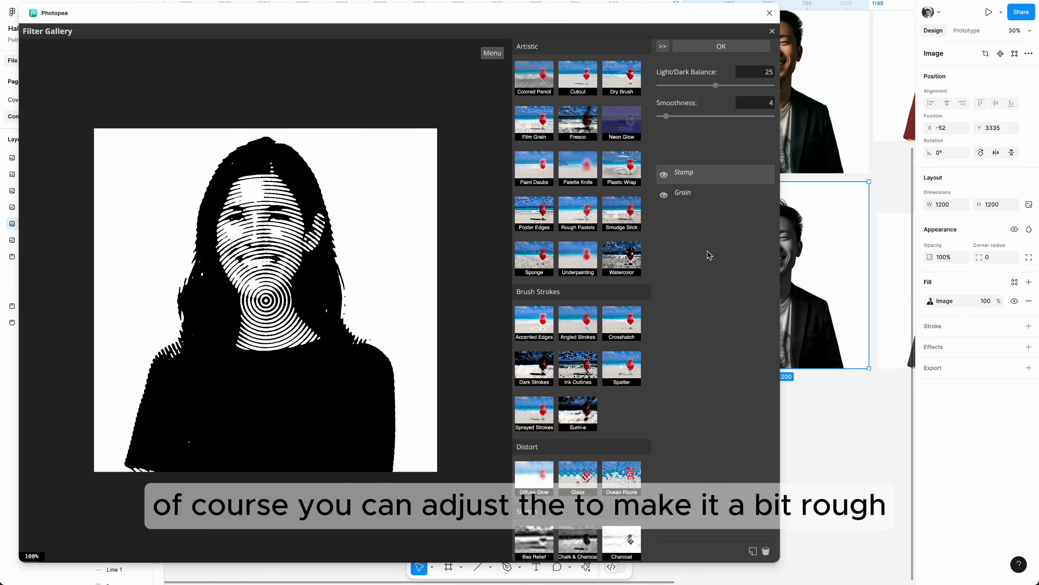
{"action": "mouse_move", "coordinate": [666, 116]}
{"action": "left_mouse_down"}
{"action": "mouse_move", "coordinate": [714, 121]}
{"action": "mouse_move", "coordinate": [665, 121]}
{"action": "left_mouse_up"}
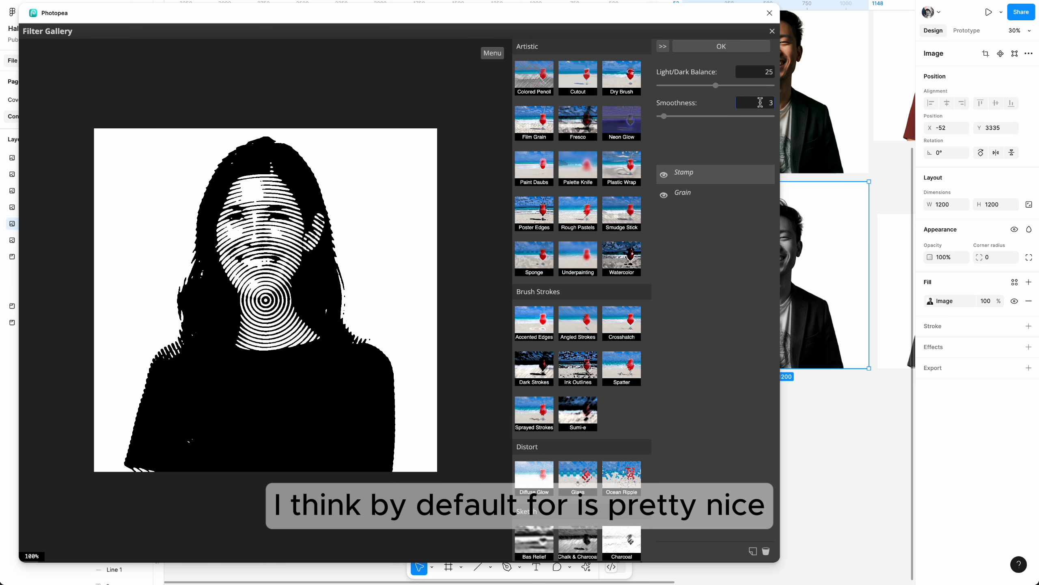
{"action": "left_click", "coordinate": [743, 47]}
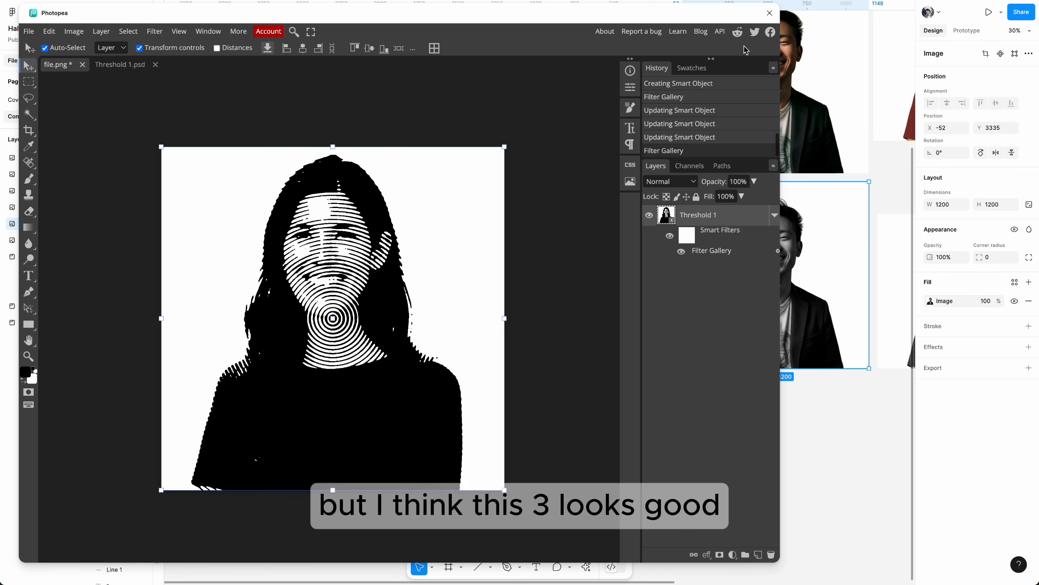
{"action": "left_click", "coordinate": [29, 31]}
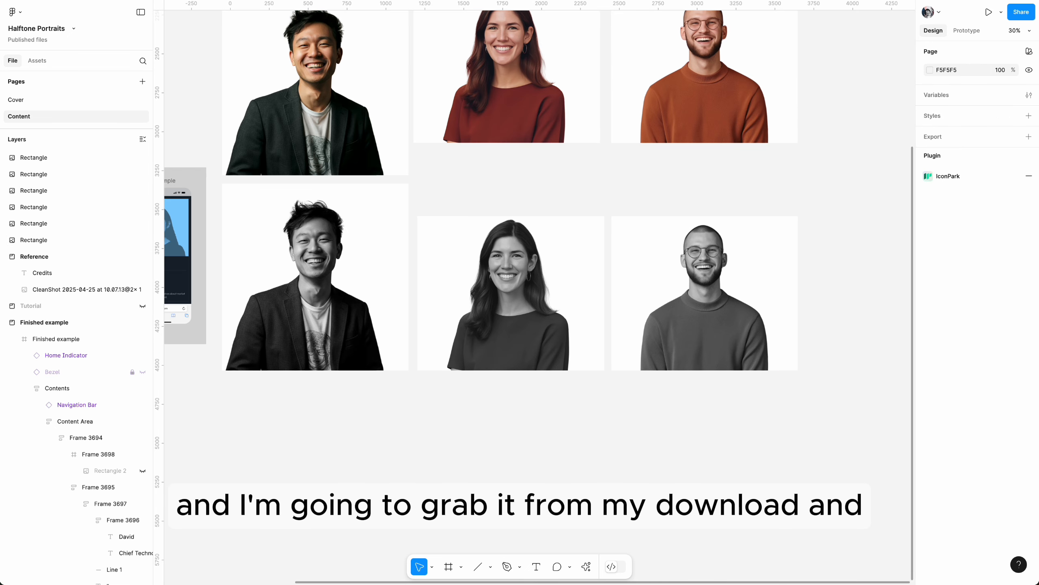
Switch to Figma, bring in man1.jpg, man2.jpg and woman-1.jpg from Downloads and arrange them in a row beneath the grayscale portraits
{"action": "left_click", "coordinate": [978, 584]}
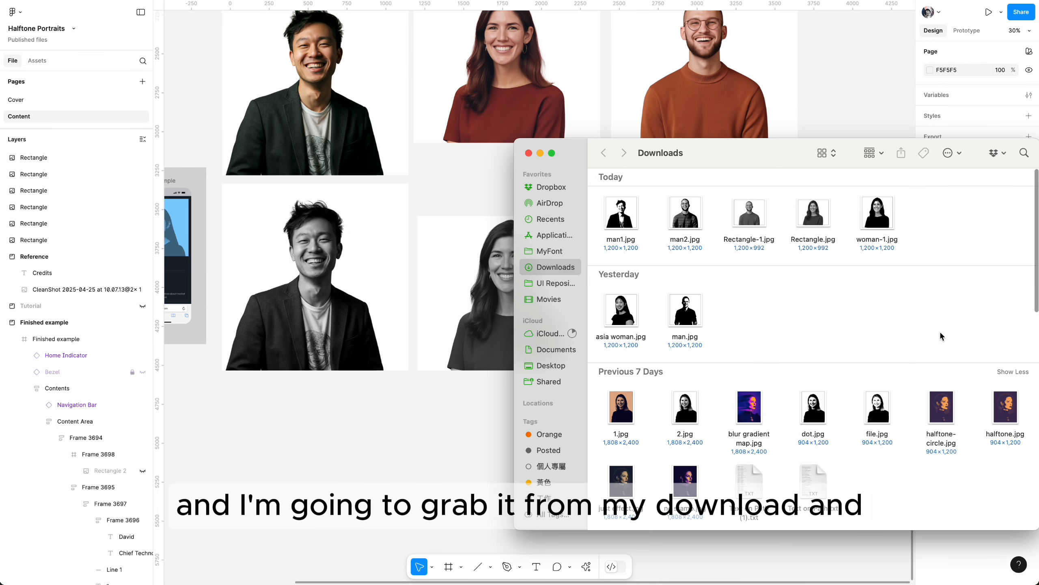
{"action": "left_click_drag", "start_coordinate": [621, 212], "coordinate": [308, 416]}
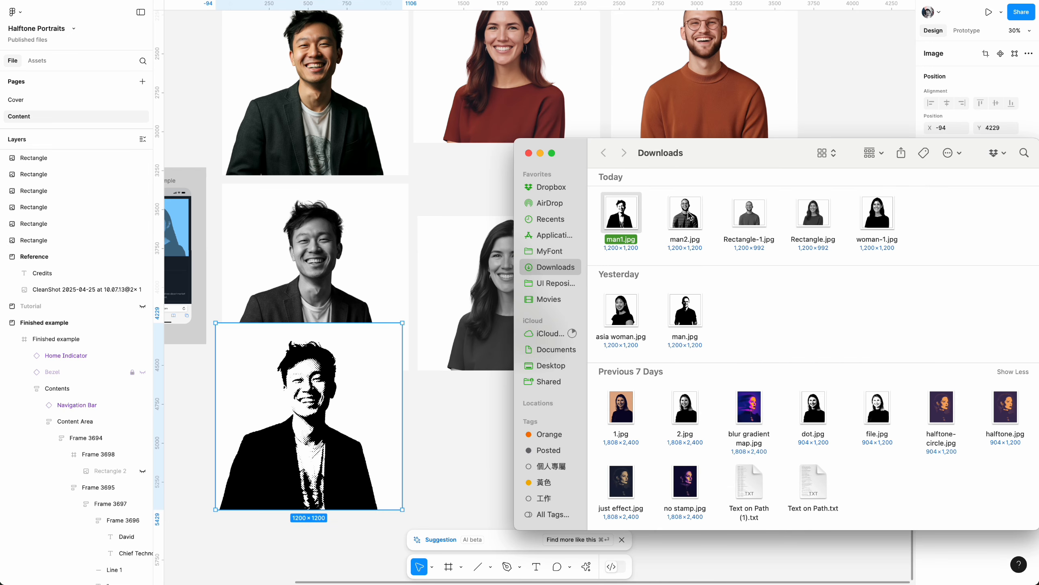
{"action": "left_click_drag", "start_coordinate": [690, 215], "coordinate": [364, 487]}
{"action": "left_click_drag", "start_coordinate": [877, 211], "coordinate": [458, 481]}
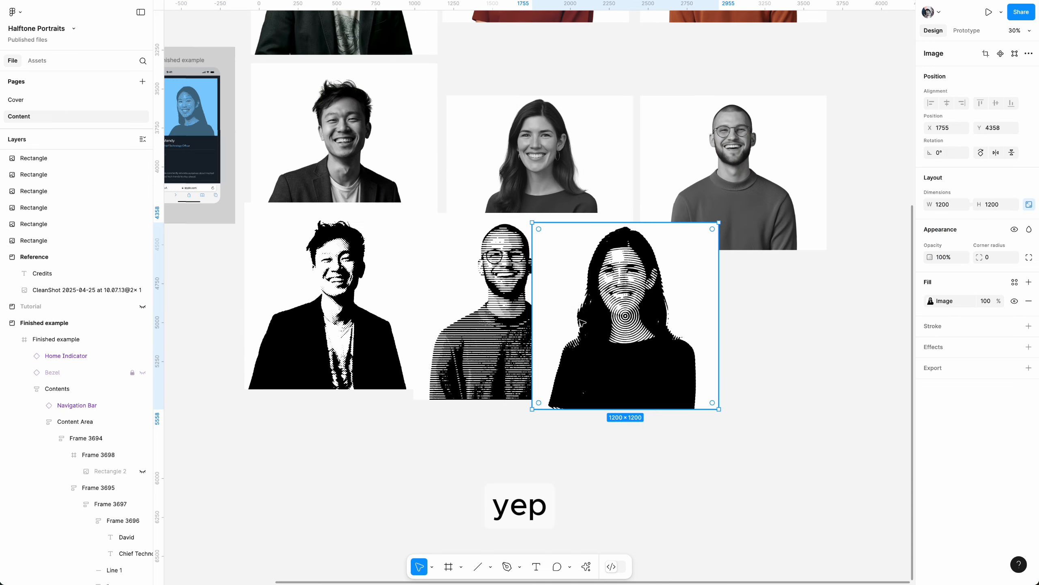
{"action": "left_click_drag", "start_coordinate": [583, 324], "coordinate": [691, 347]}
{"action": "left_click_drag", "start_coordinate": [846, 397], "coordinate": [845, 415]}
Move the spare Starter phone frame below the dot-halftone man portrait
{"action": "scroll", "coordinate": [649, 342], "scroll_direction": "down", "scroll_amount": 5}
{"action": "scroll", "coordinate": [649, 343], "scroll_direction": "up", "scroll_amount": 3}
{"action": "scroll", "coordinate": [650, 344], "scroll_direction": "up", "scroll_amount": 2}
{"action": "scroll", "coordinate": [651, 344], "scroll_direction": "left", "scroll_amount": 5}
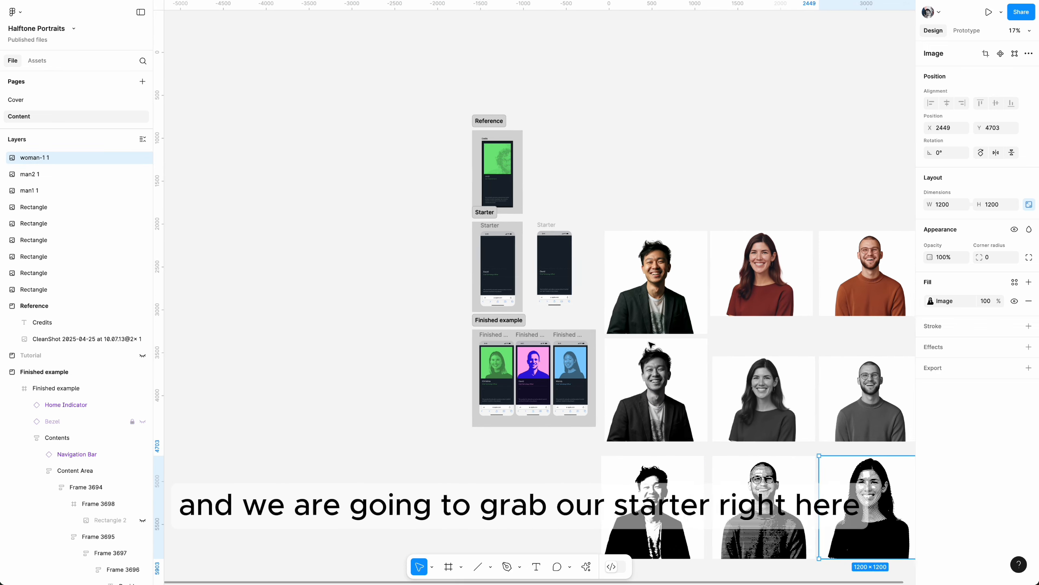
{"action": "left_click_drag", "start_coordinate": [606, 226], "coordinate": [616, 542]}
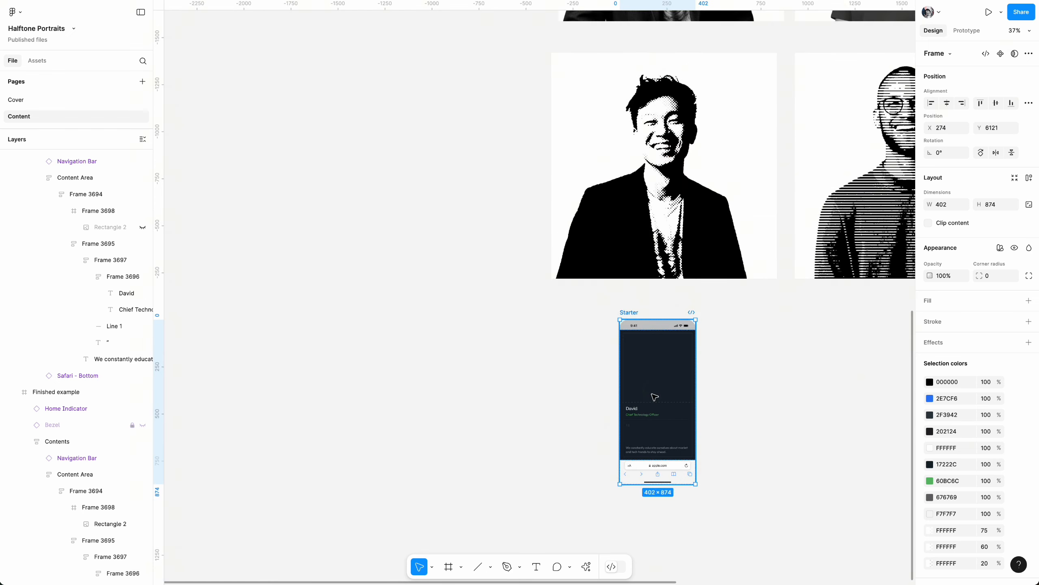
Examine the starter card's image frame and the reference card's portrait background
{"action": "left_click", "coordinate": [654, 391]}
{"action": "double_click", "coordinate": [663, 393]}
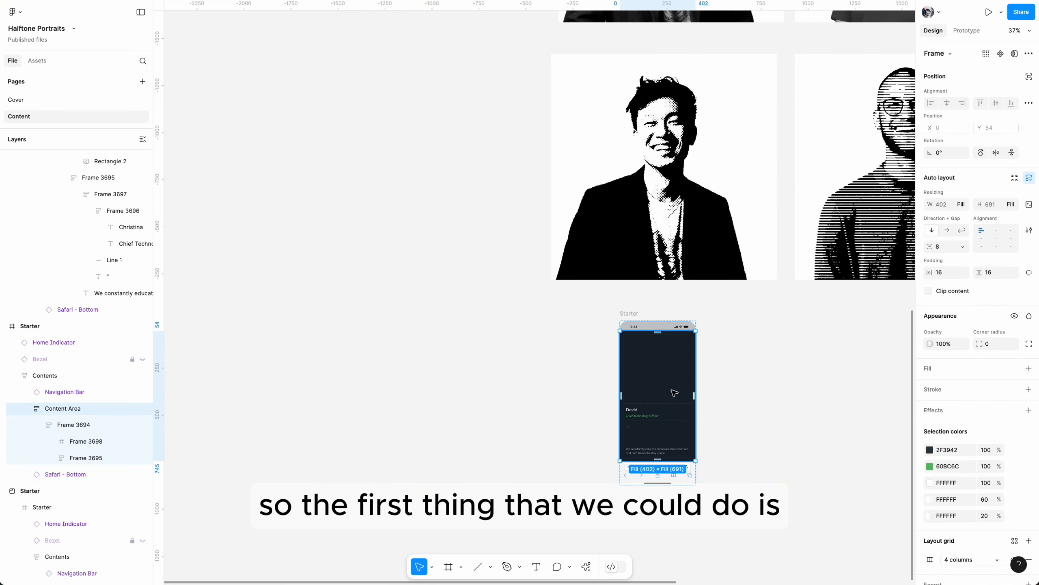
{"action": "double_click", "coordinate": [675, 383]}
{"action": "double_click", "coordinate": [676, 384]}
{"action": "scroll", "coordinate": [348, 285], "scroll_direction": "up", "scroll_amount": 8}
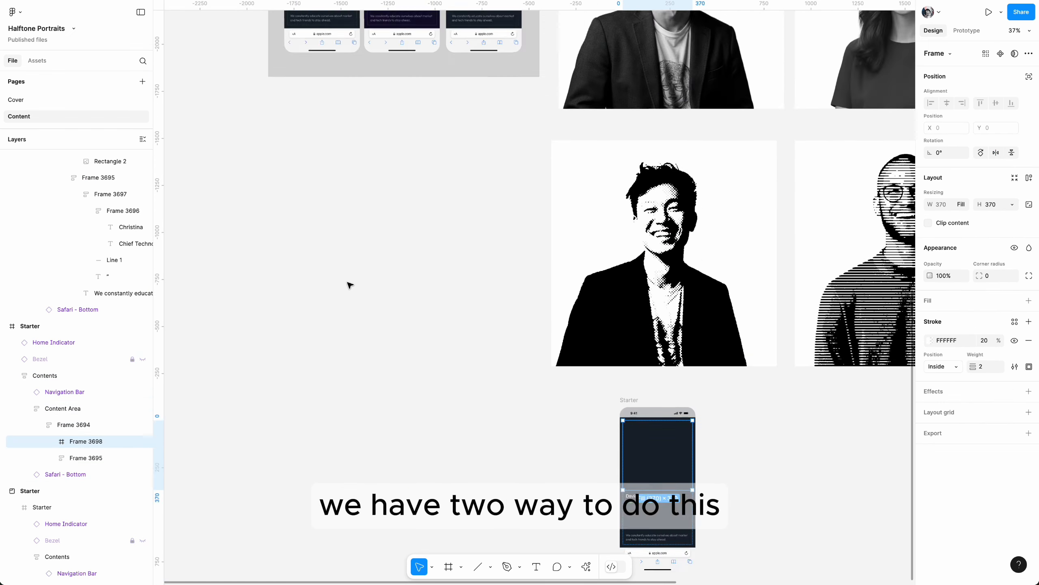
{"action": "scroll", "coordinate": [348, 286], "scroll_direction": "left", "scroll_amount": 4}
{"action": "scroll", "coordinate": [461, 157], "scroll_direction": "up", "scroll_amount": 10}
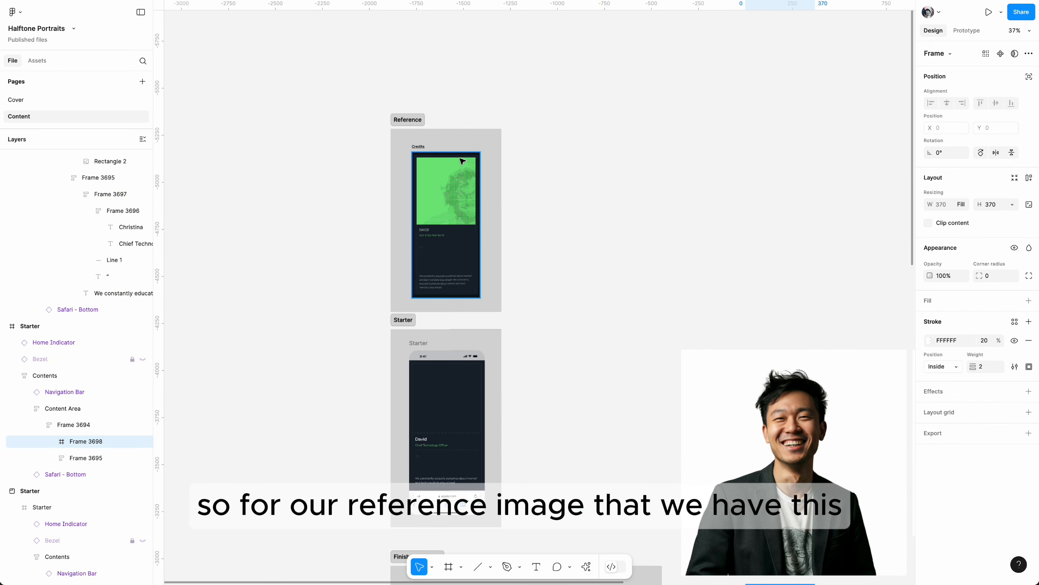
{"action": "left_click", "coordinate": [445, 196]}
{"action": "scroll", "coordinate": [470, 192], "scroll_direction": "up", "scroll_amount": 5}
{"action": "scroll", "coordinate": [457, 232], "scroll_direction": "down", "scroll_amount": 5}
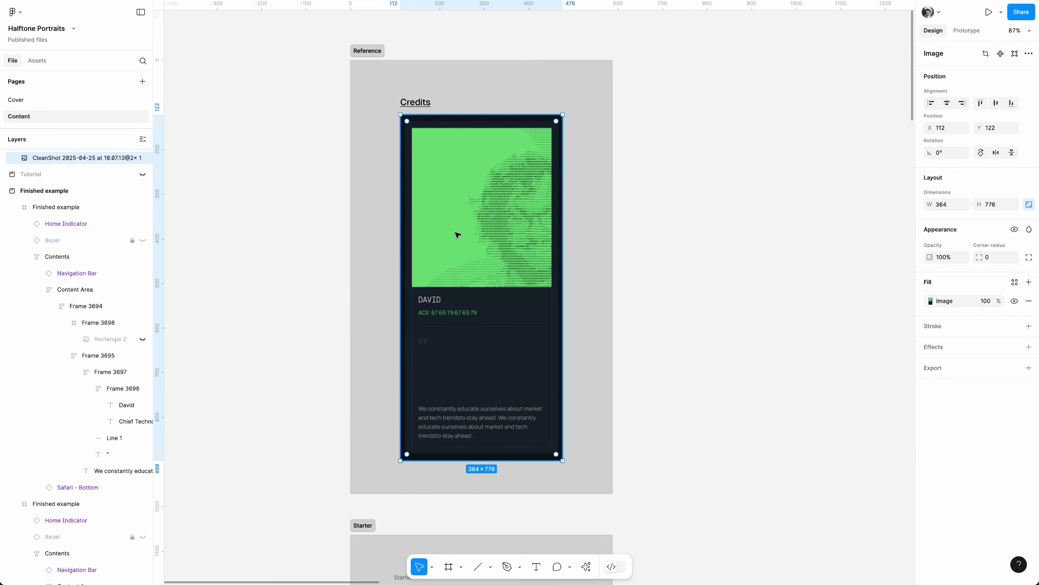
{"action": "scroll", "coordinate": [491, 237], "scroll_direction": "down", "scroll_amount": 10}
{"action": "scroll", "coordinate": [497, 240], "scroll_direction": "up", "scroll_amount": 12}
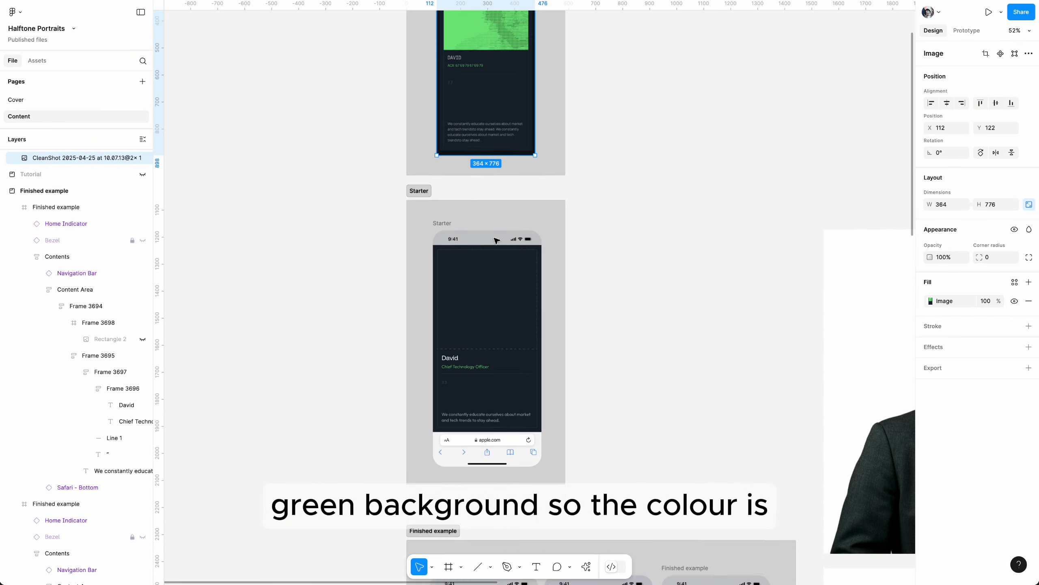
Draw a rectangle about 124 × 145 beside the reference card and fill it with the green sampled from the reference image
{"action": "left_click", "coordinate": [659, 210]}
{"action": "key", "text": "r"}
{"action": "left_click_drag", "start_coordinate": [651, 207], "coordinate": [655, 209]}
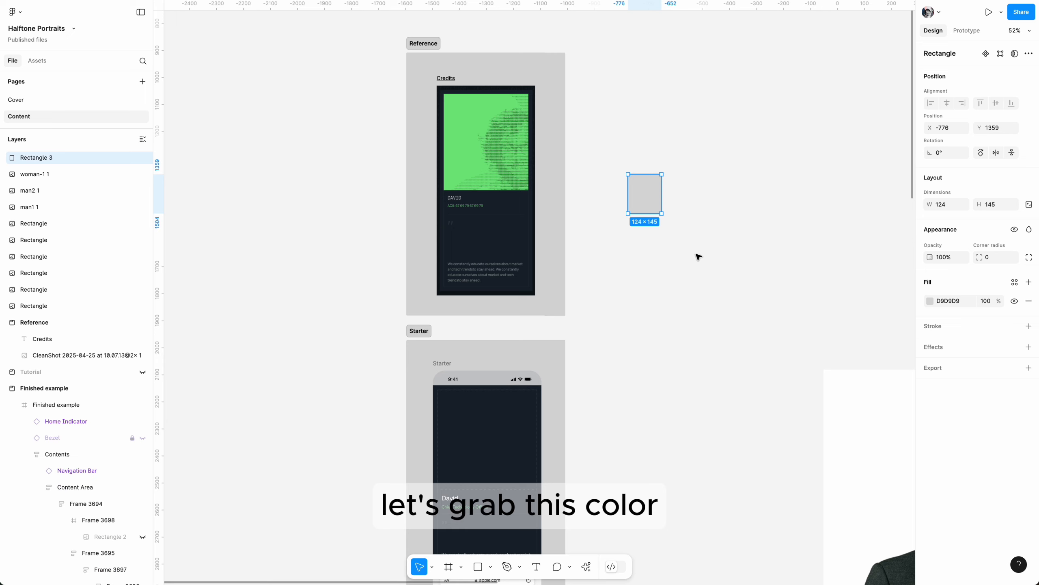
{"action": "key", "text": "i"}
{"action": "left_click", "coordinate": [456, 113]}
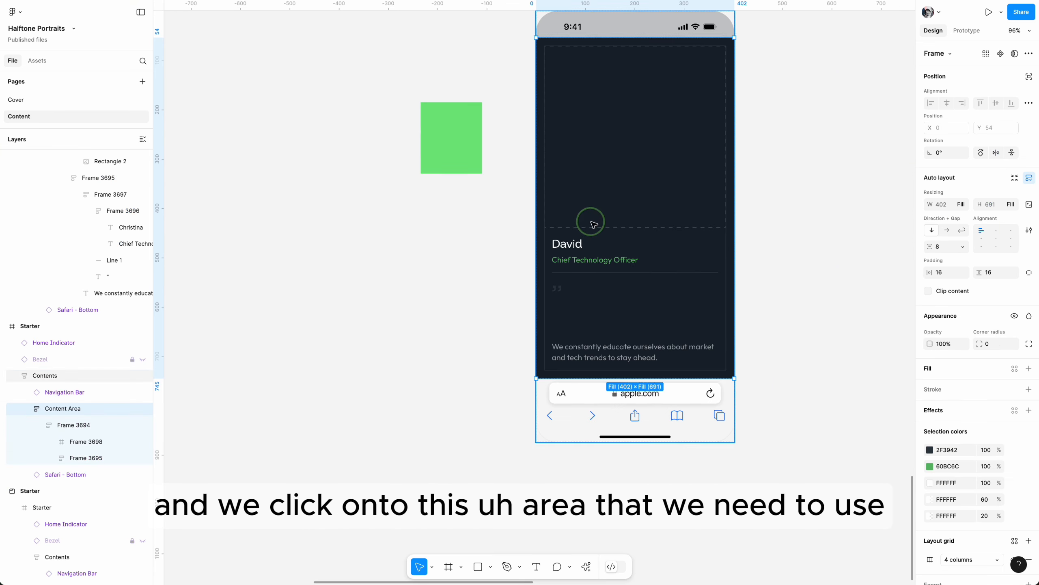
Remove the stroke from the starter card's image frame, Frame 3698
{"action": "double_click", "coordinate": [593, 229]}
{"action": "left_click", "coordinate": [592, 227]}
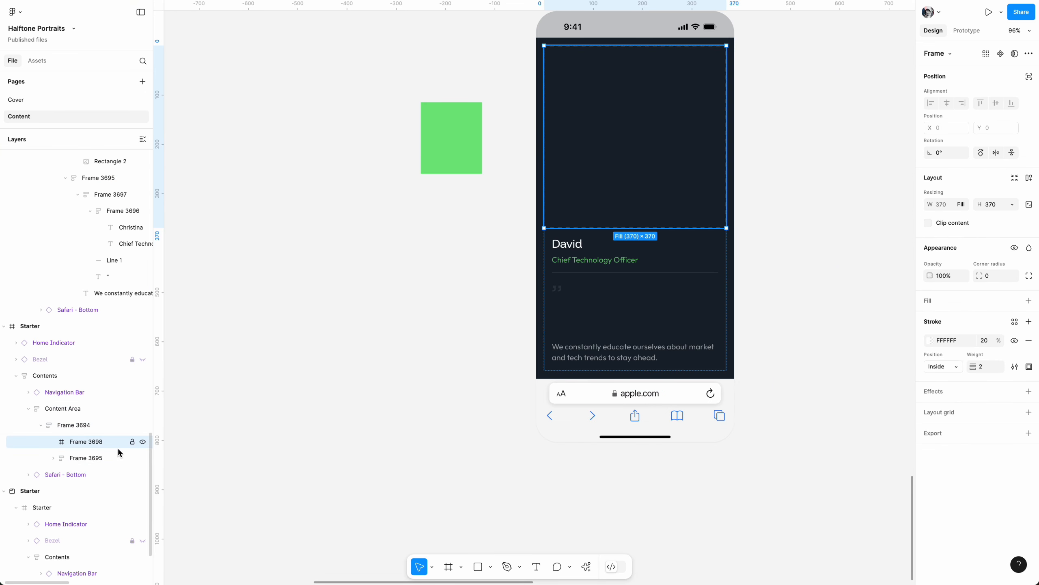
{"action": "scroll", "coordinate": [508, 212], "scroll_direction": "up", "scroll_amount": 2}
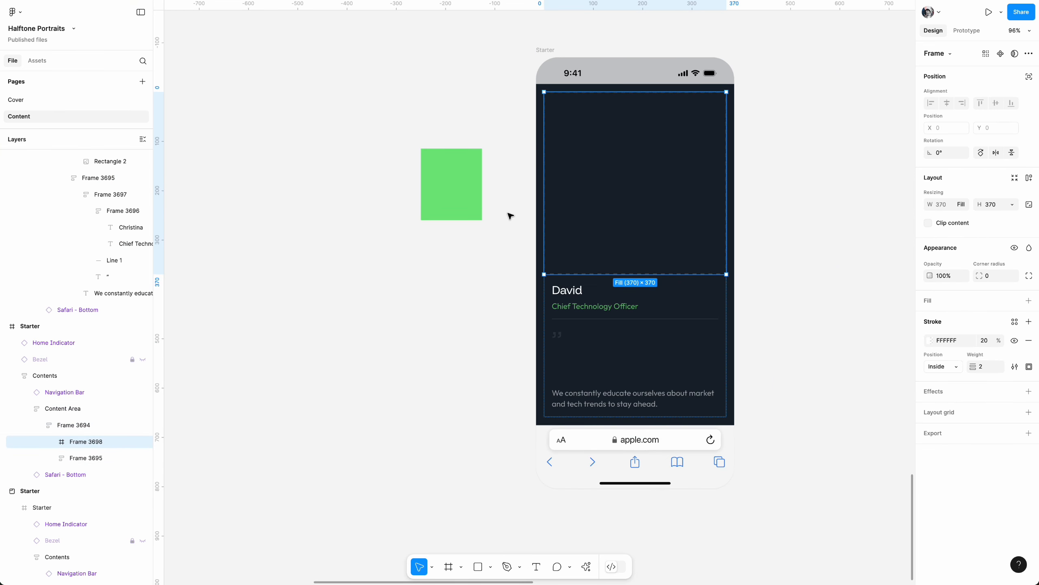
{"action": "left_click", "coordinate": [1029, 341]}
Add a fill to Frame 3698 and set it to green 74E67E sampled from the green rectangle
{"action": "left_click", "coordinate": [1030, 301]}
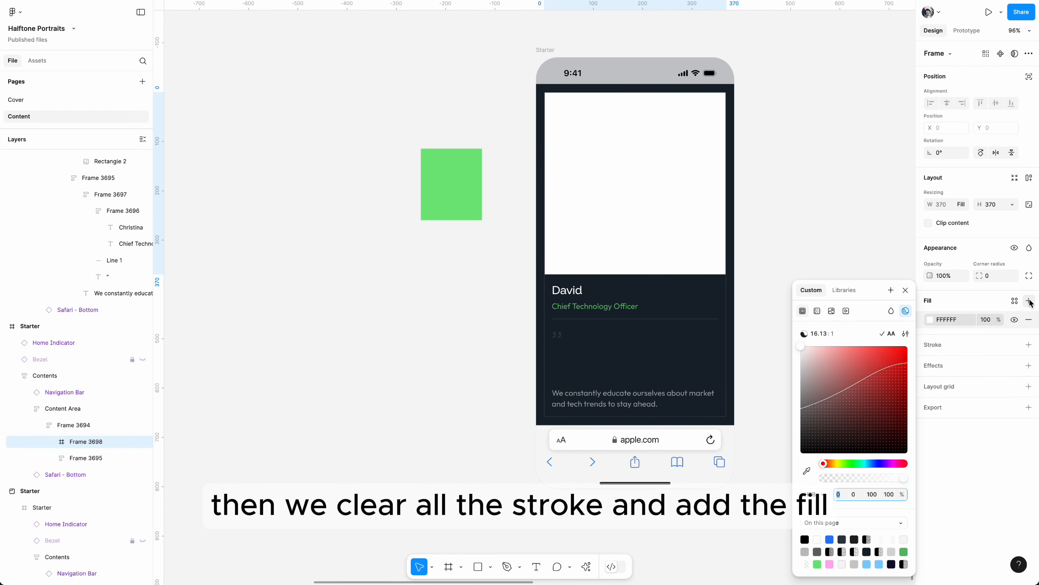
{"action": "left_click", "coordinate": [931, 320]}
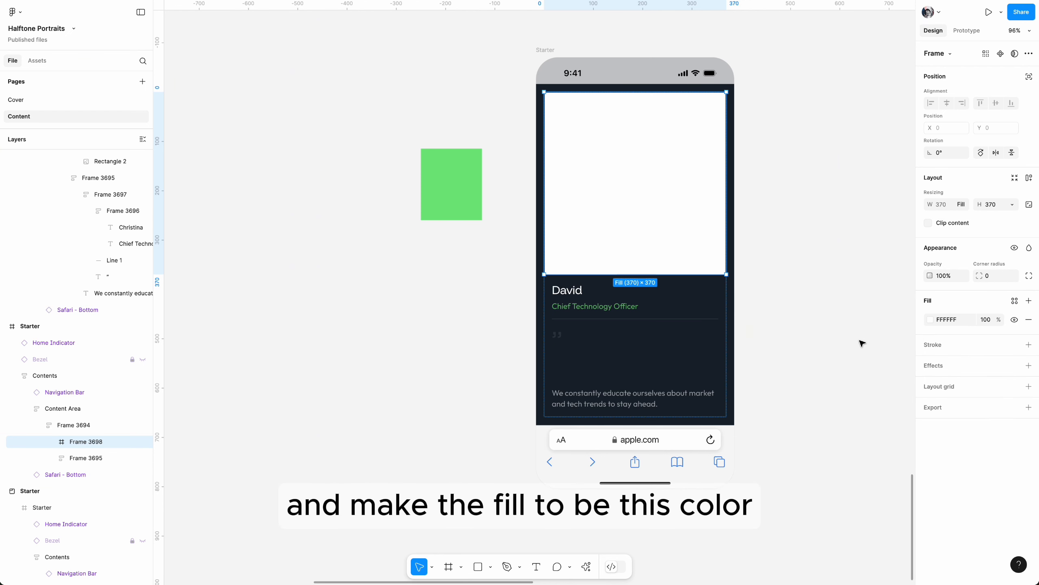
{"action": "left_click", "coordinate": [930, 319]}
{"action": "left_click", "coordinate": [807, 471]}
{"action": "left_click", "coordinate": [458, 172]}
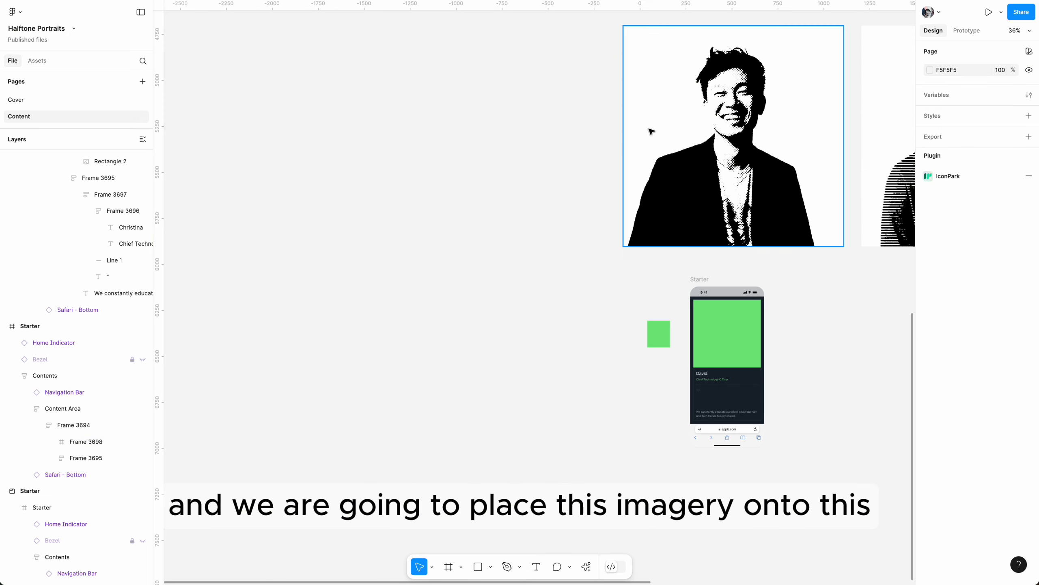
Copy the dot-halftone portrait man1 1 and paste it into the starter card's image frame, Frame 3698
{"action": "left_click", "coordinate": [651, 131]}
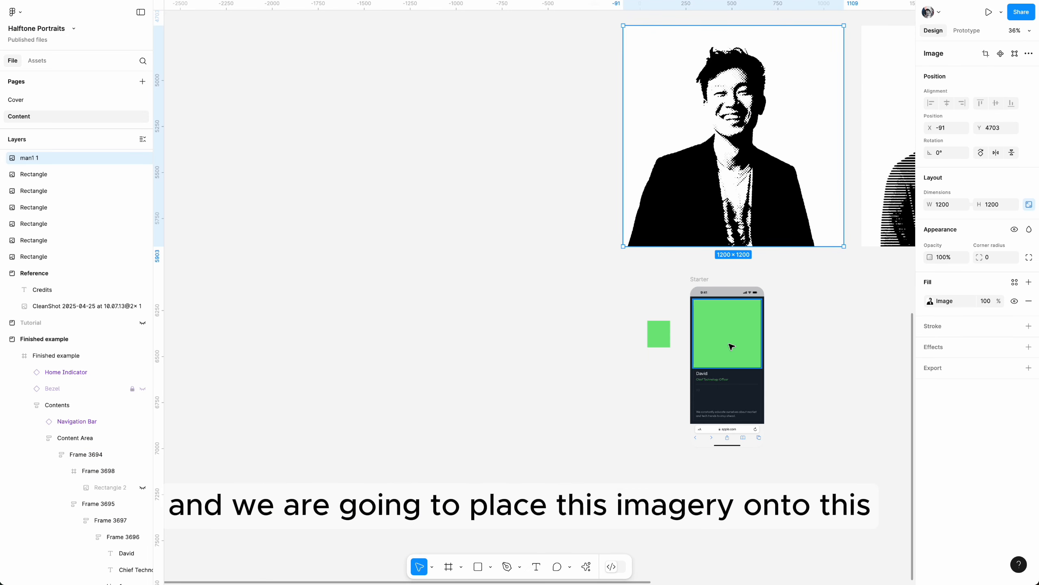
{"action": "scroll", "coordinate": [729, 343], "scroll_direction": "up", "scroll_amount": 5}
{"action": "left_click", "coordinate": [743, 341], "text": "super"}
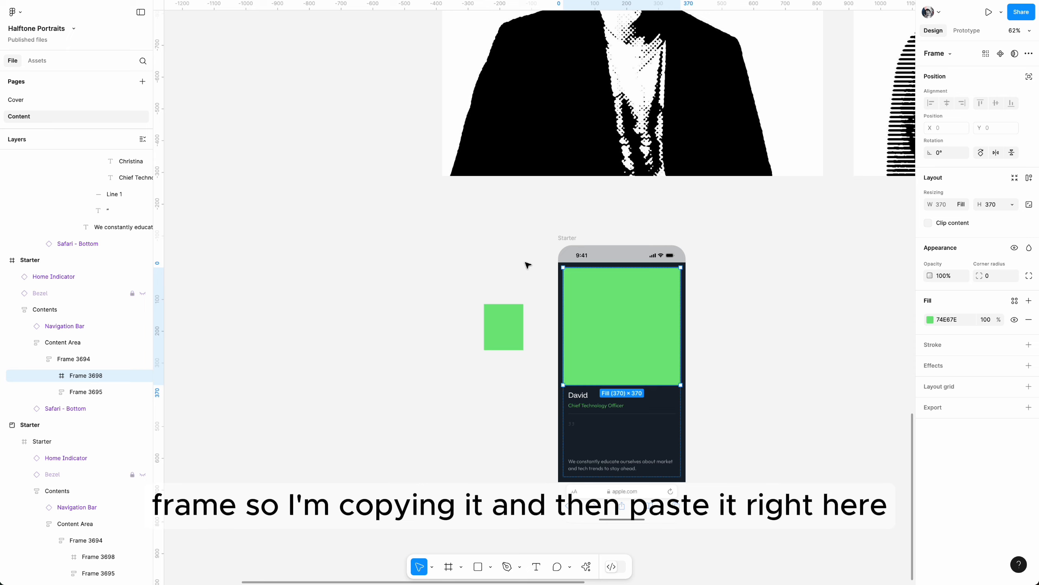
{"action": "scroll", "coordinate": [527, 265], "scroll_direction": "up", "scroll_amount": 5}
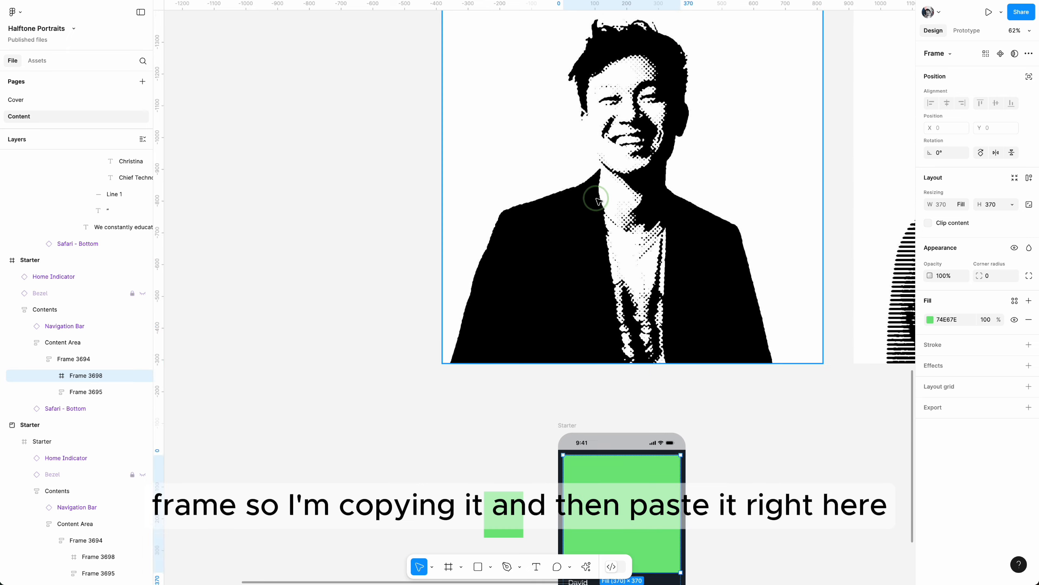
{"action": "left_click", "coordinate": [591, 218]}
{"action": "scroll", "coordinate": [589, 223], "scroll_direction": "down", "scroll_amount": 5}
{"action": "left_click", "coordinate": [643, 310]}
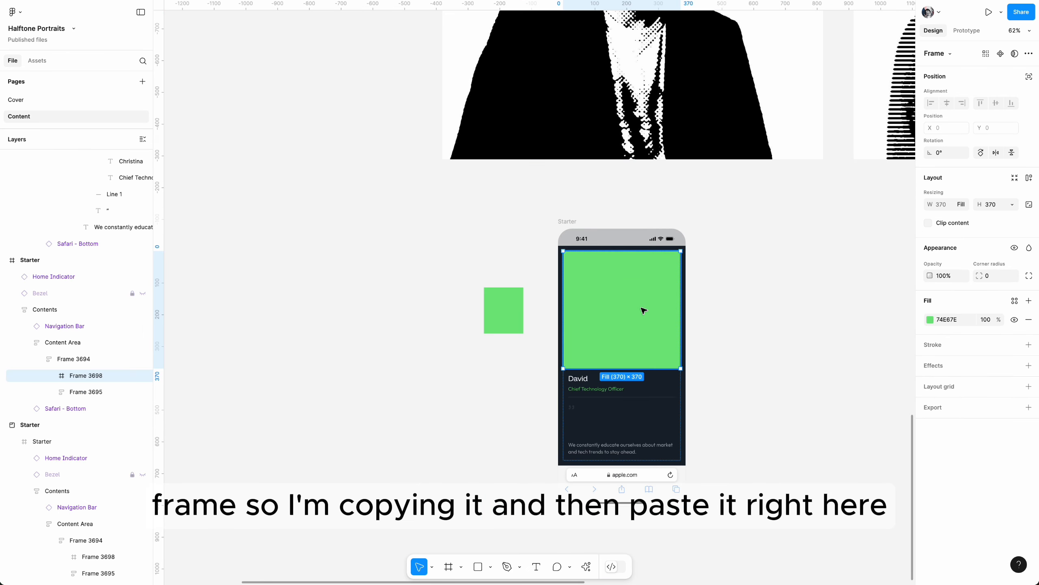
{"action": "key", "text": "super+v"}
{"action": "scroll", "coordinate": [643, 310], "scroll_direction": "down", "scroll_amount": 2}
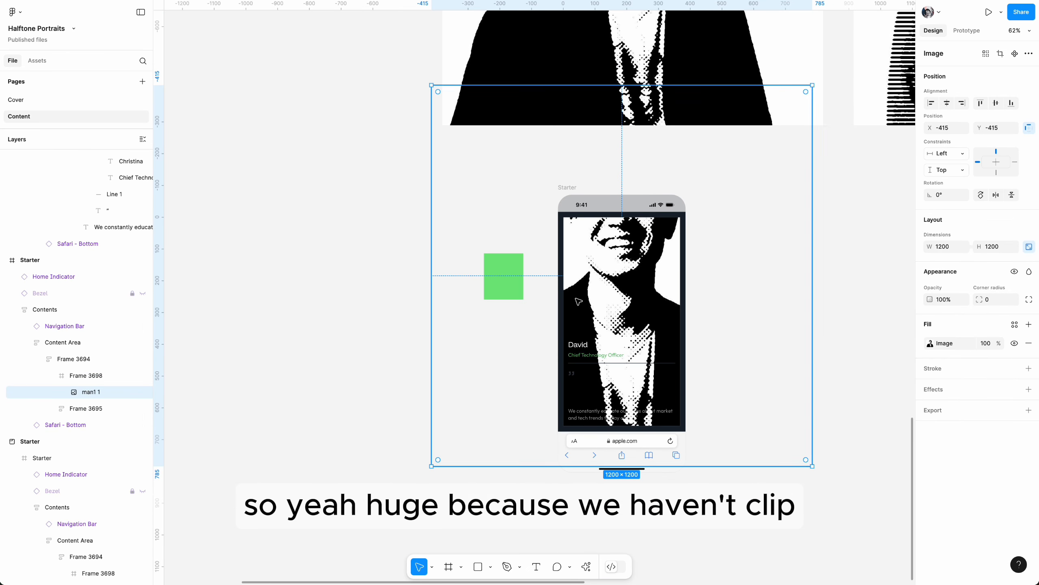
Turn on Clip content for Frame 3698 and scale the pasted portrait inside it to 496 × 496
{"action": "left_click", "coordinate": [100, 376]}
{"action": "left_click", "coordinate": [929, 223]}
{"action": "left_click", "coordinate": [92, 392]}
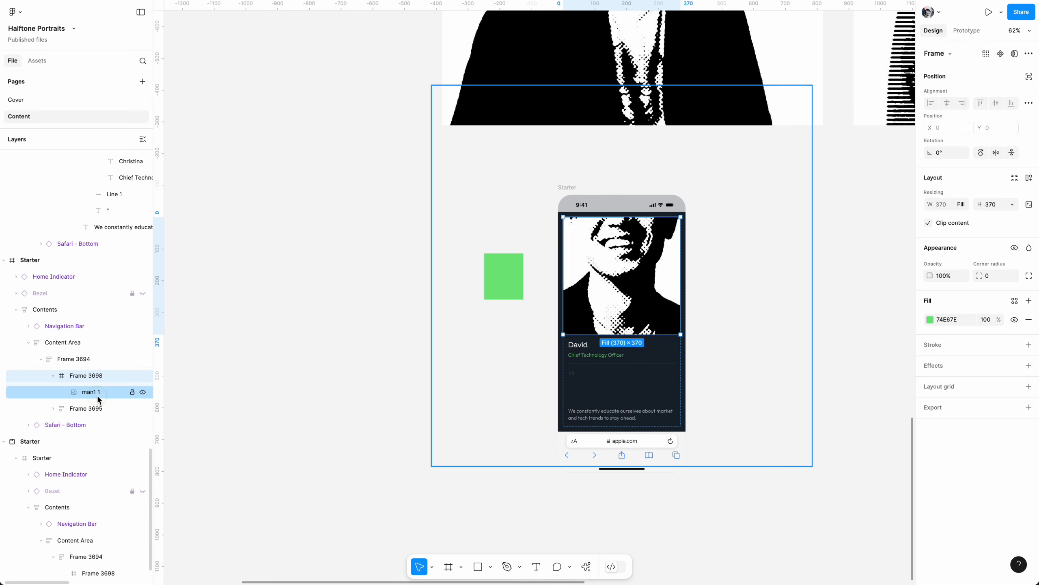
{"action": "left_click_drag", "start_coordinate": [814, 84], "coordinate": [634, 281]}
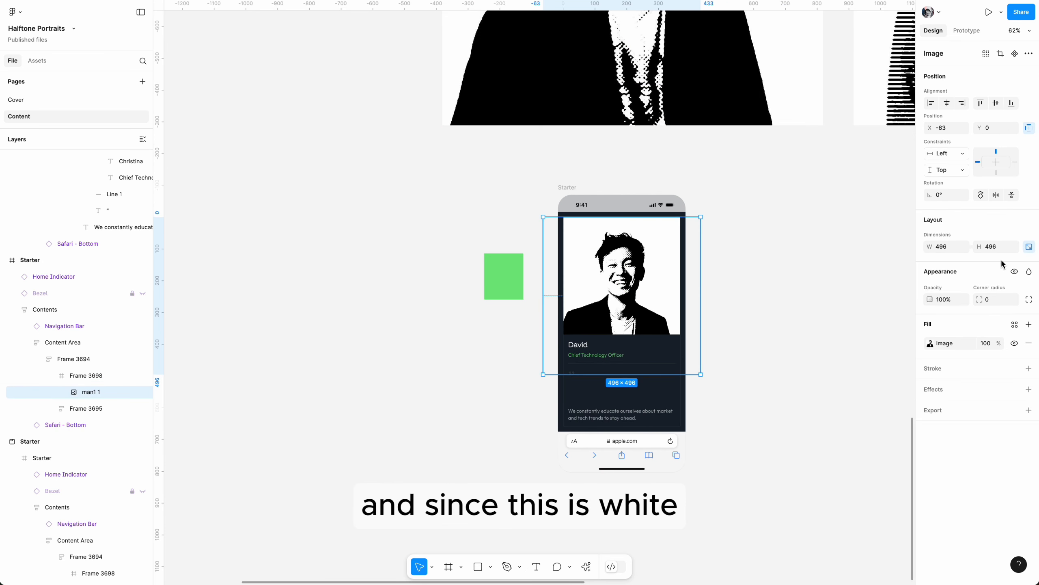
Set the portrait's blend mode to Multiply so the frame's green replaces its white background
{"action": "left_click", "coordinate": [1029, 273]}
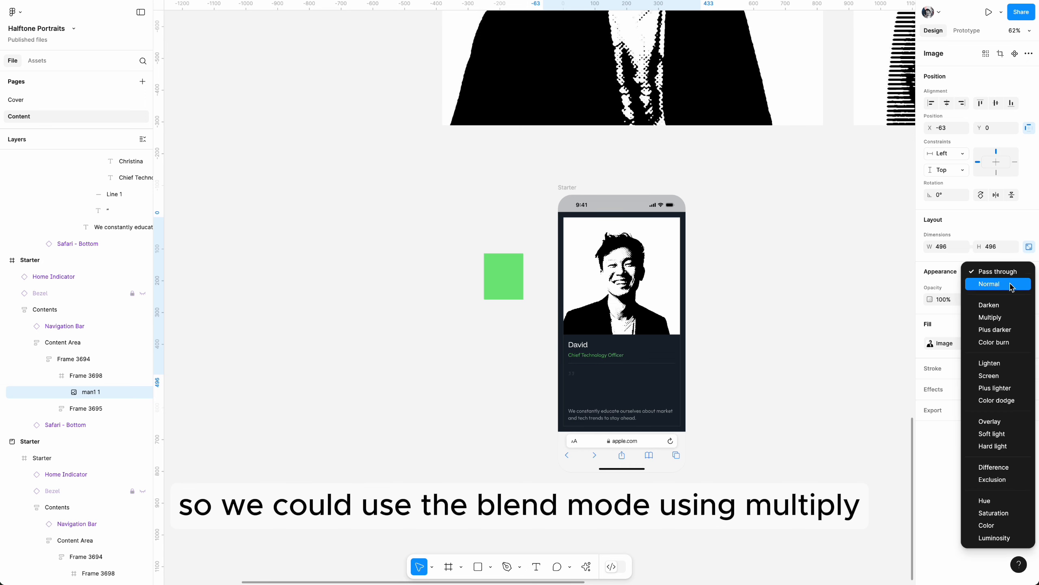
{"action": "left_click", "coordinate": [997, 319]}
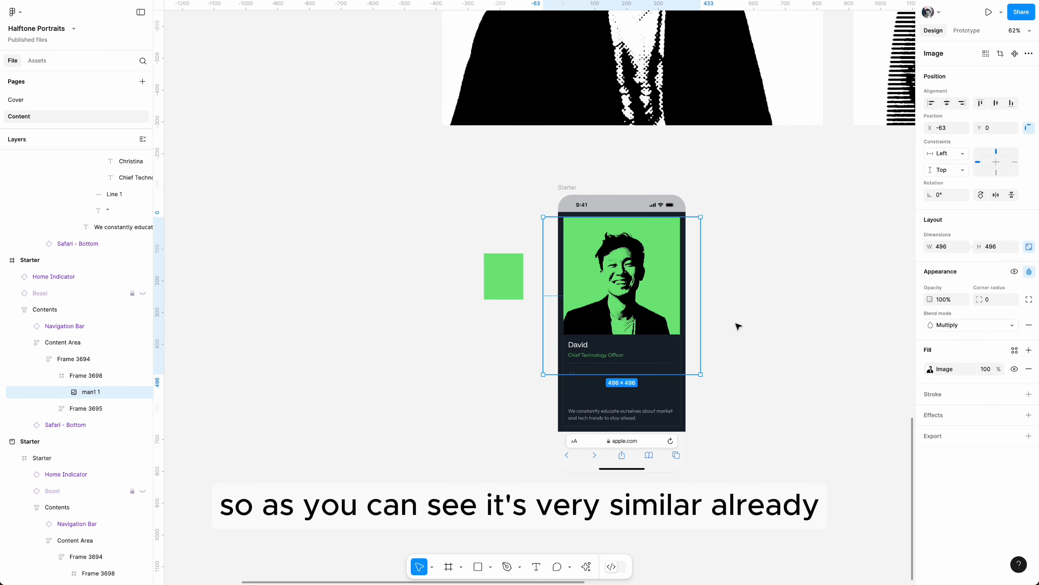
{"action": "scroll", "coordinate": [765, 318], "scroll_direction": "up", "scroll_amount": 3}
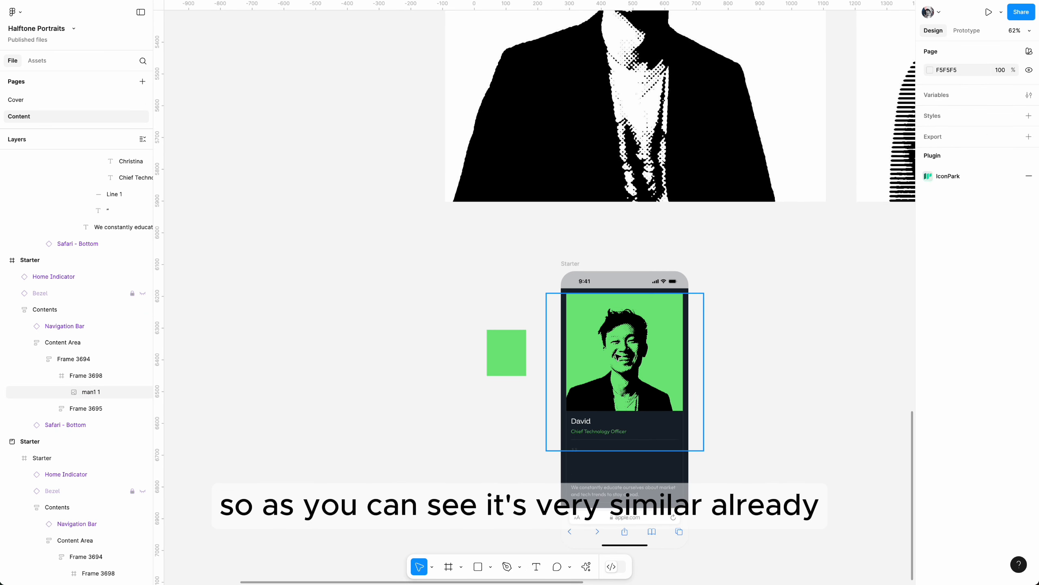
Compare the card with the reference and set the portrait's opacity to 40%
{"action": "scroll", "coordinate": [749, 341], "scroll_direction": "down", "scroll_amount": 5}
{"action": "scroll", "coordinate": [749, 341], "scroll_direction": "up", "scroll_amount": 5}
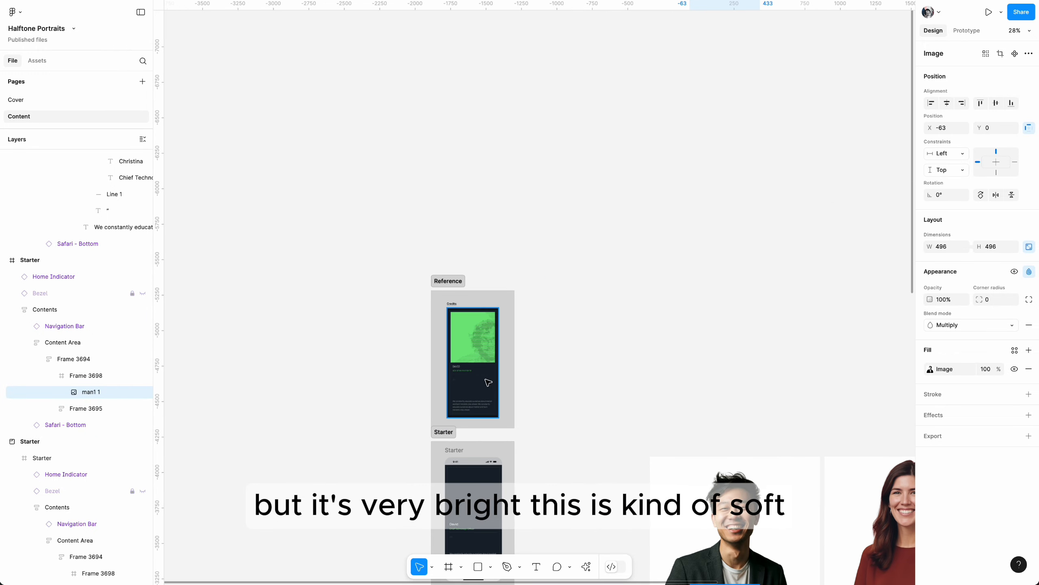
{"action": "key", "text": "shift+2"}
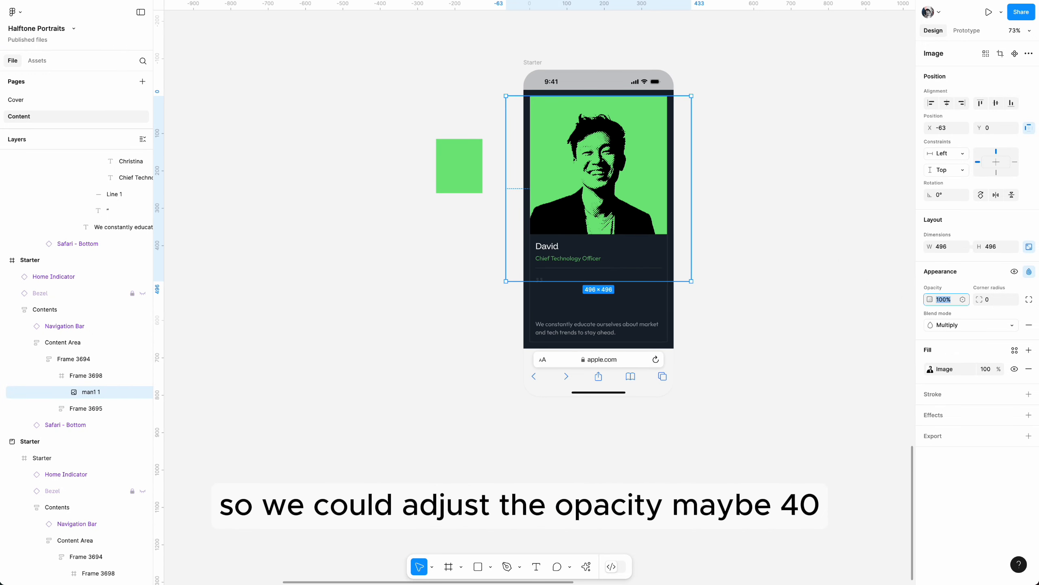
{"action": "type", "text": "40"}
{"action": "key", "text": "Return"}
{"action": "left_click", "coordinate": [712, 275]}
{"action": "scroll", "coordinate": [712, 274], "scroll_direction": "down", "scroll_amount": 5}
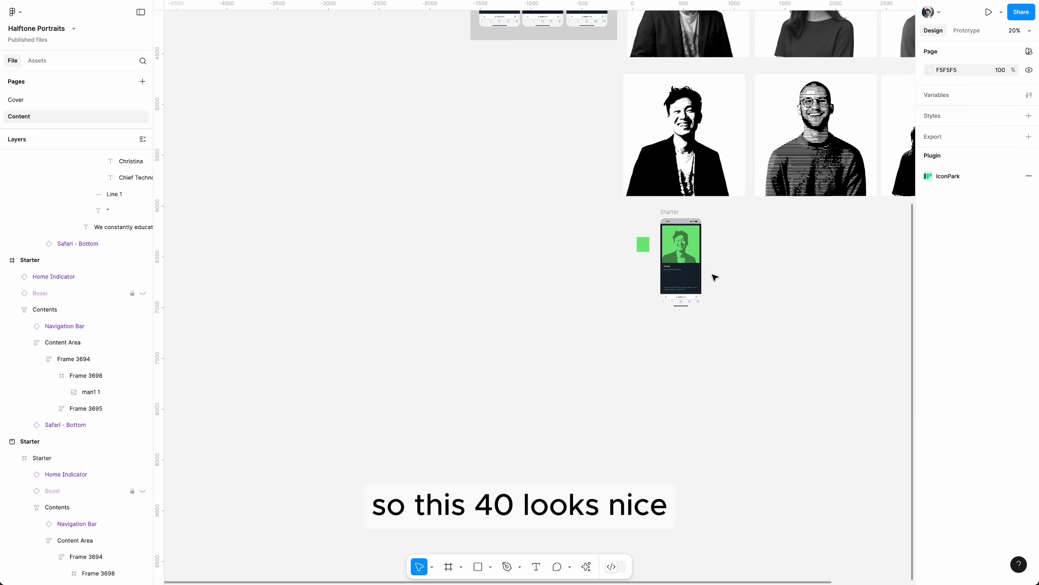
{"action": "scroll", "coordinate": [712, 274], "scroll_direction": "up", "scroll_amount": 5}
Nudge the portrait man1 1 horizontally within its frame to X -48
{"action": "left_click", "coordinate": [86, 393]}
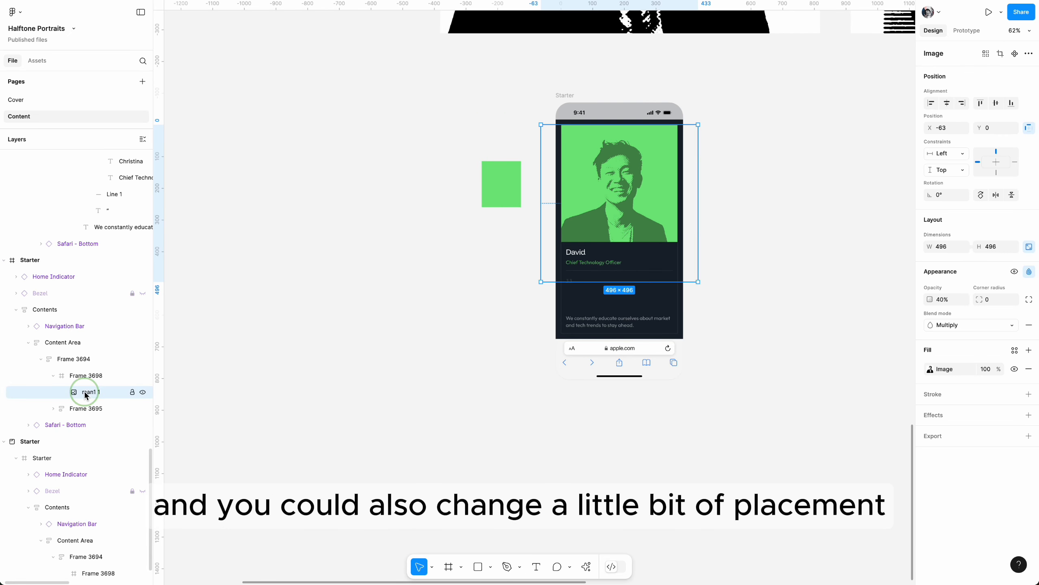
{"action": "key", "text": "Right"}
{"action": "key", "text": "Right"}
{"action": "key", "text": "Right"}
{"action": "key", "text": "Right"}
{"action": "key", "text": "Right"}
{"action": "key", "text": "Right"}
{"action": "key", "text": "Right"}
{"action": "key", "text": "Right"}
{"action": "key", "text": "Right"}
{"action": "key", "text": "Right"}
{"action": "key", "text": "Right"}
{"action": "key", "text": "Right"}
{"action": "key", "text": "Right"}
{"action": "key", "text": "Right"}
{"action": "key", "text": "Right"}
{"action": "key", "text": "Right"}
{"action": "key", "text": "Right"}
{"action": "key", "text": "Right"}
{"action": "key", "text": "Right"}
{"action": "key", "text": "Right"}
{"action": "key", "text": "Left"}
{"action": "key", "text": "Left"}
{"action": "key", "text": "Left"}
{"action": "key", "text": "Left"}
{"action": "key", "text": "Left"}
{"action": "key", "text": "Left"}
{"action": "key", "text": "Left"}
{"action": "key", "text": "Left"}
{"action": "key", "text": "Left"}
{"action": "key", "text": "Left"}
{"action": "key", "text": "Left"}
{"action": "key", "text": "Left"}
{"action": "key", "text": "Left"}
{"action": "key", "text": "Left"}
{"action": "key", "text": "Left"}
{"action": "key", "text": "Left"}
{"action": "key", "text": "Left"}
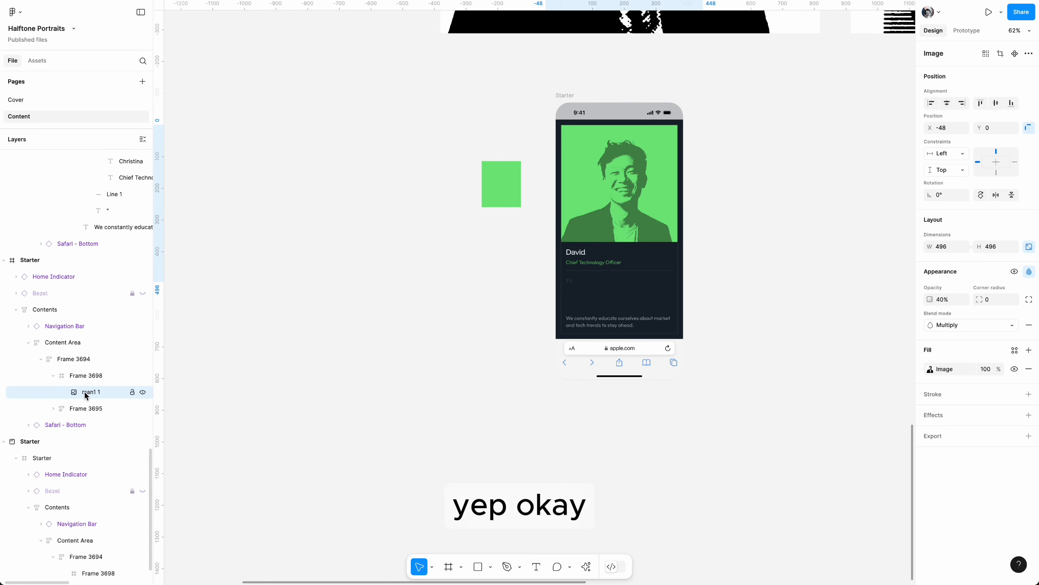
Duplicate the starter card and place the copy beneath the line-halftone portrait man2 1
{"action": "left_click", "coordinate": [856, 143]}
{"action": "scroll", "coordinate": [696, 184], "scroll_direction": "down", "scroll_amount": 5}
{"action": "scroll", "coordinate": [697, 185], "scroll_direction": "right", "scroll_amount": 3}
{"action": "scroll", "coordinate": [697, 185], "scroll_direction": "up", "scroll_amount": 3}
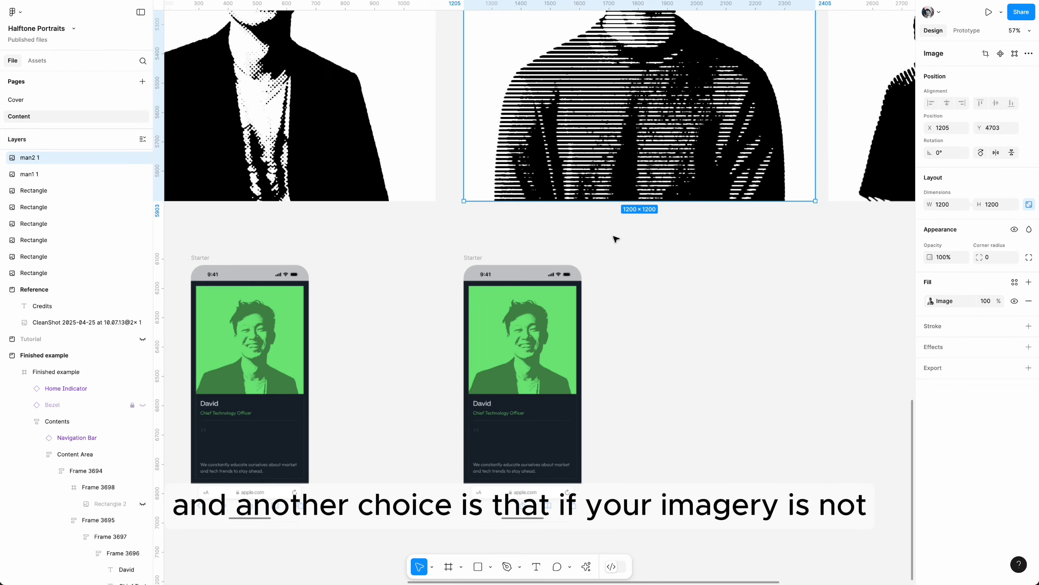
{"action": "scroll", "coordinate": [560, 294], "scroll_direction": "down", "scroll_amount": 5}
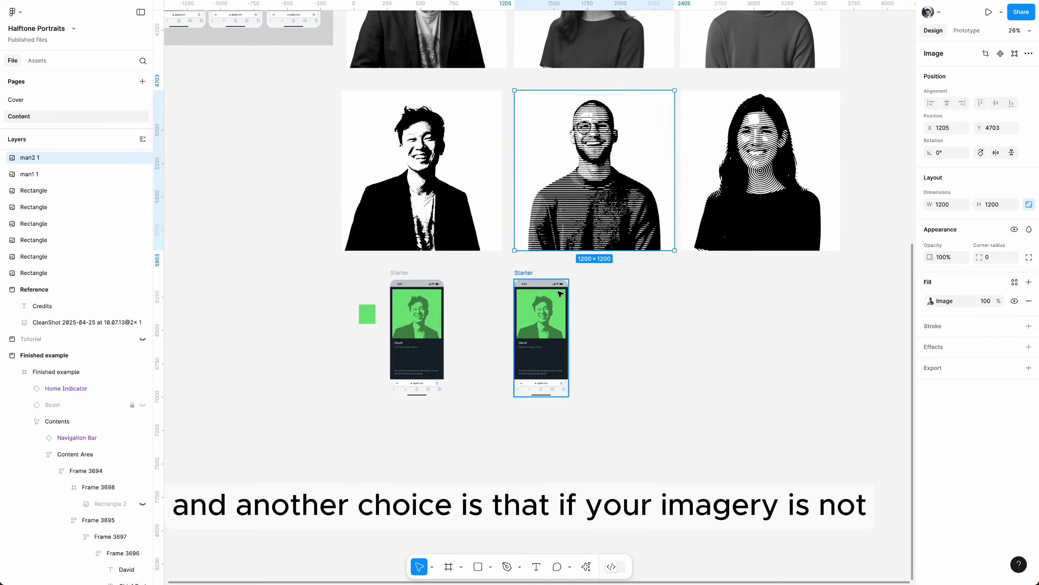
Examine the portrait colouring of the finished examples, especially the pink and blue card
{"action": "scroll", "coordinate": [561, 294], "scroll_direction": "left", "scroll_amount": 2}
{"action": "scroll", "coordinate": [484, 321], "scroll_direction": "up", "scroll_amount": 4}
{"action": "scroll", "coordinate": [512, 297], "scroll_direction": "up", "scroll_amount": 7}
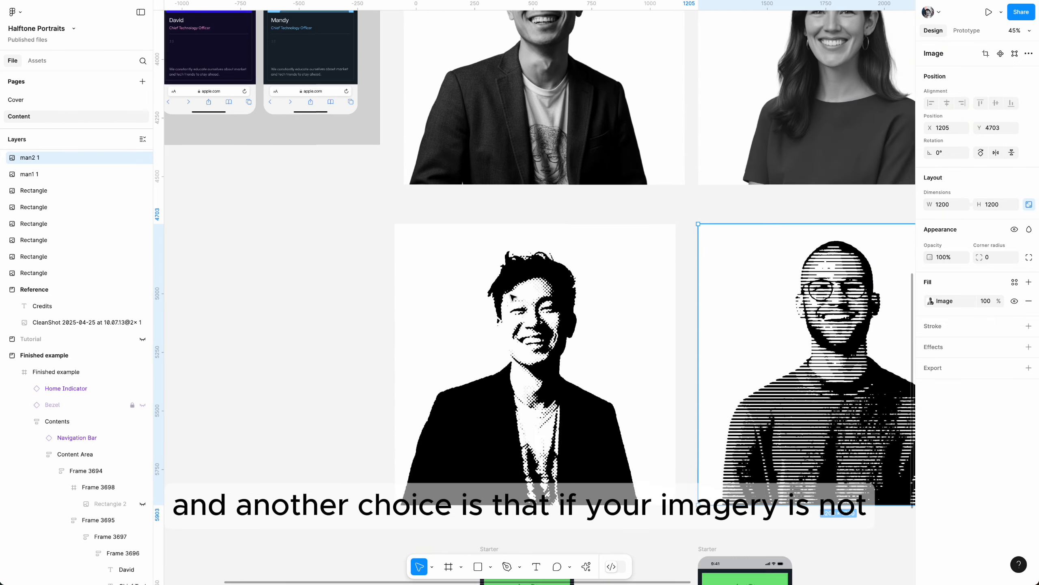
{"action": "scroll", "coordinate": [512, 297], "scroll_direction": "down", "scroll_amount": 1}
{"action": "scroll", "coordinate": [608, 413], "scroll_direction": "down", "scroll_amount": 4}
{"action": "scroll", "coordinate": [609, 413], "scroll_direction": "up", "scroll_amount": 6}
{"action": "scroll", "coordinate": [609, 413], "scroll_direction": "left", "scroll_amount": 5}
{"action": "scroll", "coordinate": [609, 413], "scroll_direction": "up", "scroll_amount": 5}
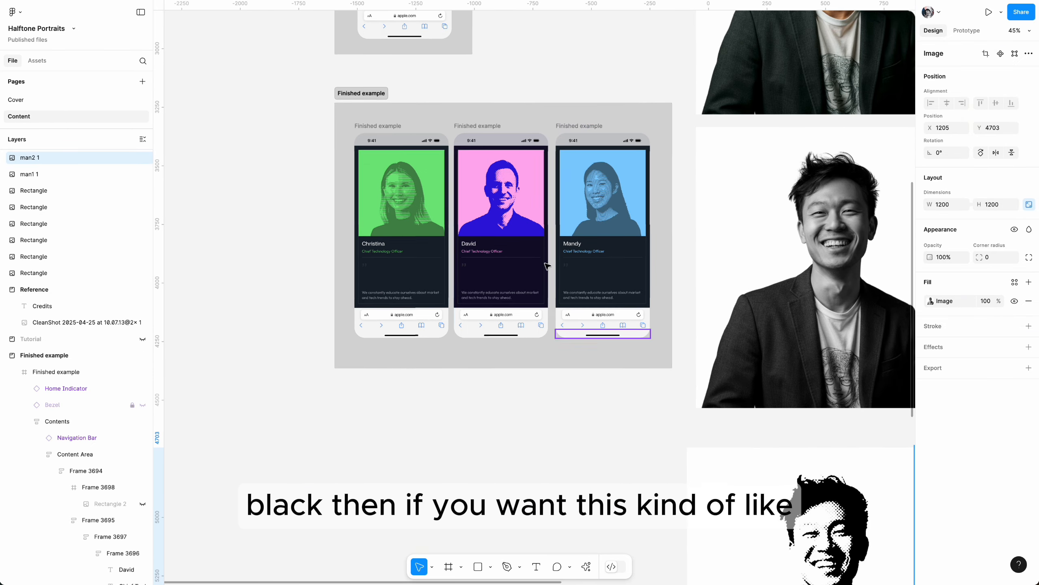
{"action": "scroll", "coordinate": [490, 188], "scroll_direction": "up", "scroll_amount": 5}
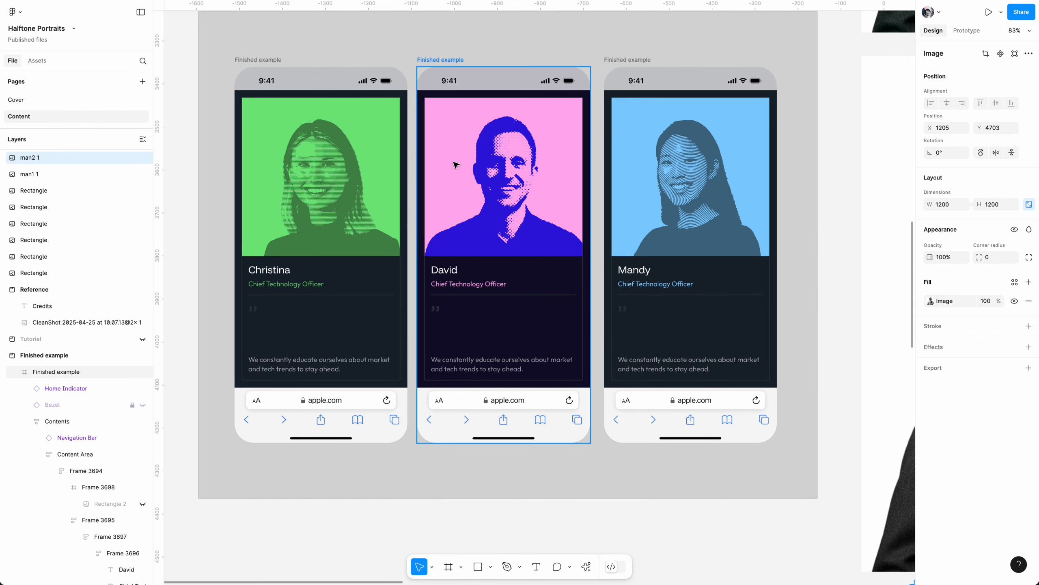
{"action": "scroll", "coordinate": [549, 188], "scroll_direction": "down", "scroll_amount": 6}
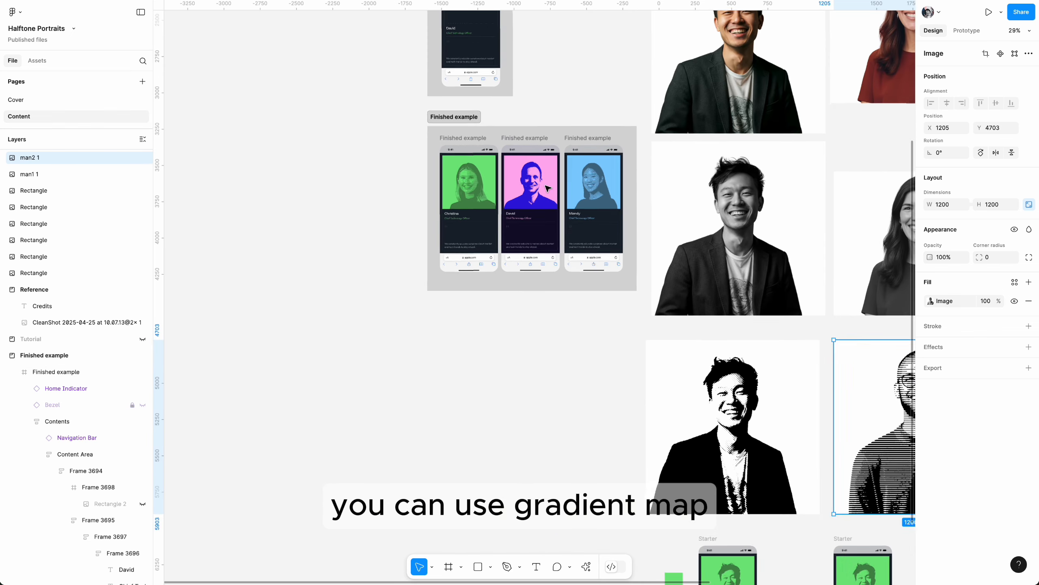
Move the duplicated starter card closer to the first starter card
{"action": "scroll", "coordinate": [549, 188], "scroll_direction": "right", "scroll_amount": 7}
{"action": "scroll", "coordinate": [549, 188], "scroll_direction": "down", "scroll_amount": 7}
{"action": "scroll", "coordinate": [549, 188], "scroll_direction": "up", "scroll_amount": 3}
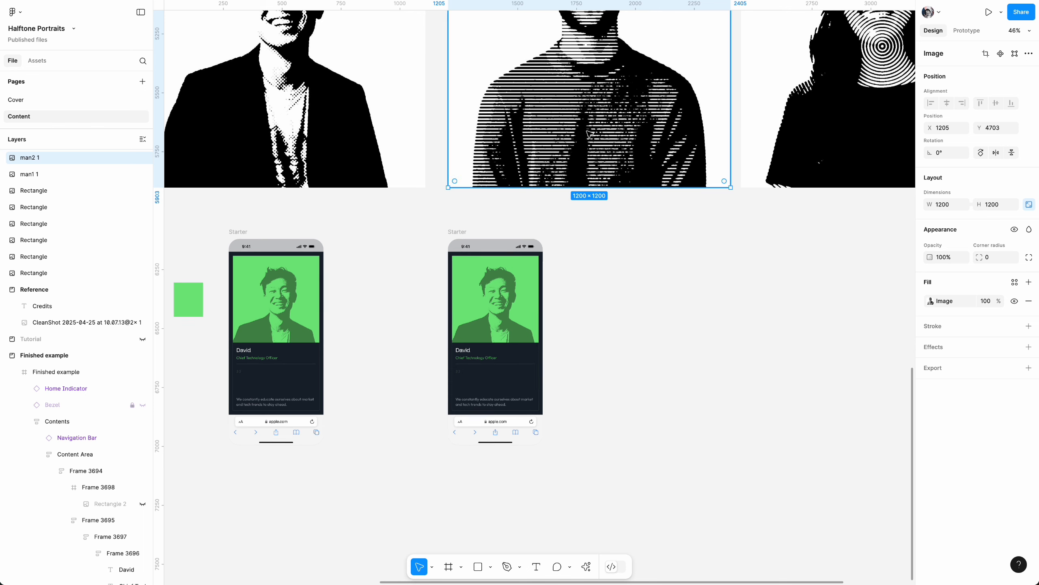
{"action": "left_click_drag", "start_coordinate": [466, 235], "coordinate": [393, 236]}
Open the Gradient Map plugin for the line-halftone portrait man2 1
{"action": "left_click", "coordinate": [726, 164]}
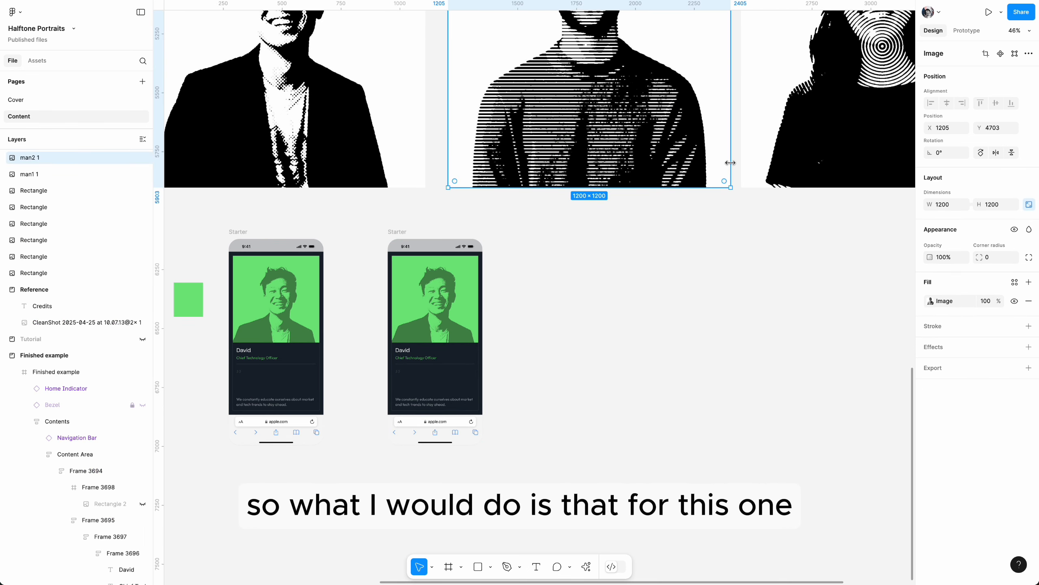
{"action": "scroll", "coordinate": [728, 163], "scroll_direction": "up", "scroll_amount": 5}
{"action": "key", "text": "ctrl+k"}
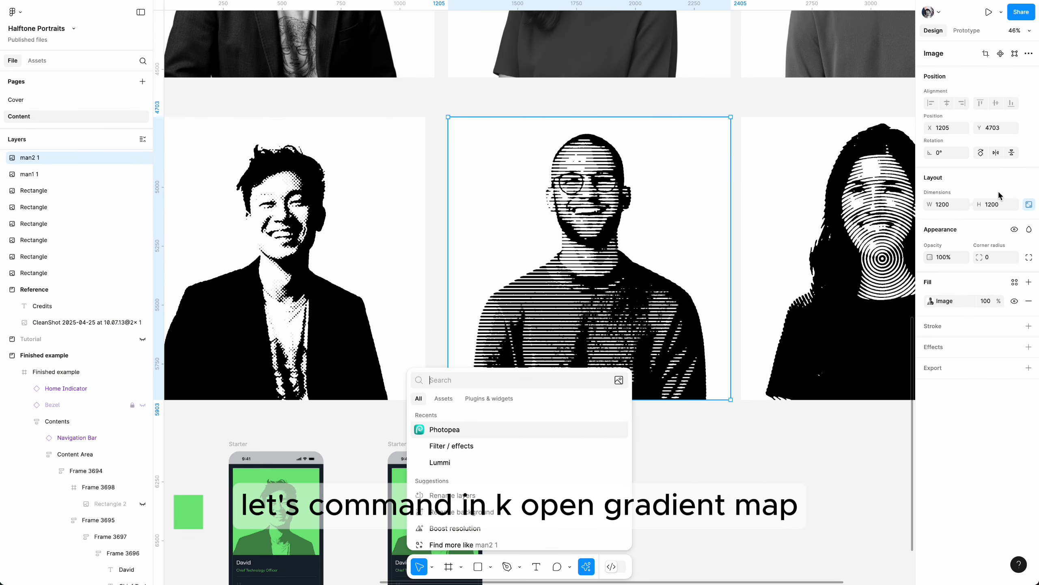
{"action": "type", "text": "gr"}
{"action": "left_click", "coordinate": [465, 495]}
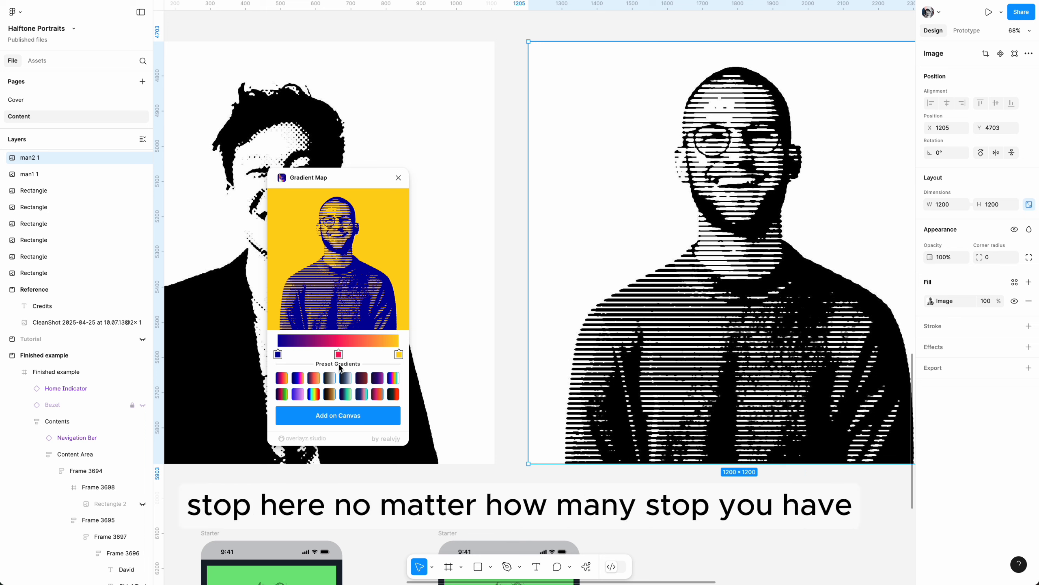
Try several gradient presets, add the portrait to the canvas with the navy, blue, magenta and yellow preset, and close the plugin
{"action": "left_click", "coordinate": [360, 394]}
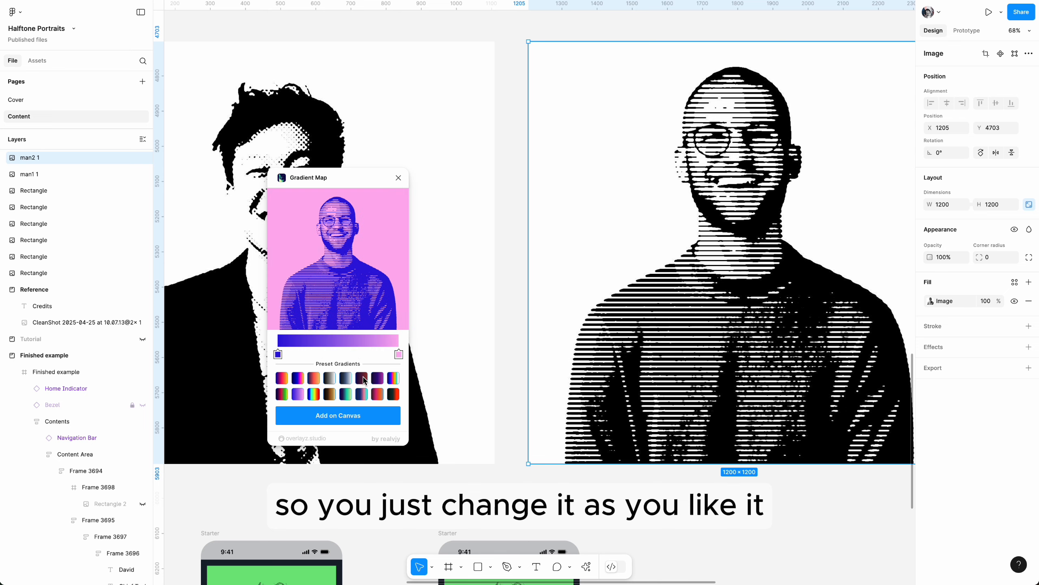
{"action": "left_click", "coordinate": [347, 380]}
{"action": "left_click", "coordinate": [298, 379]}
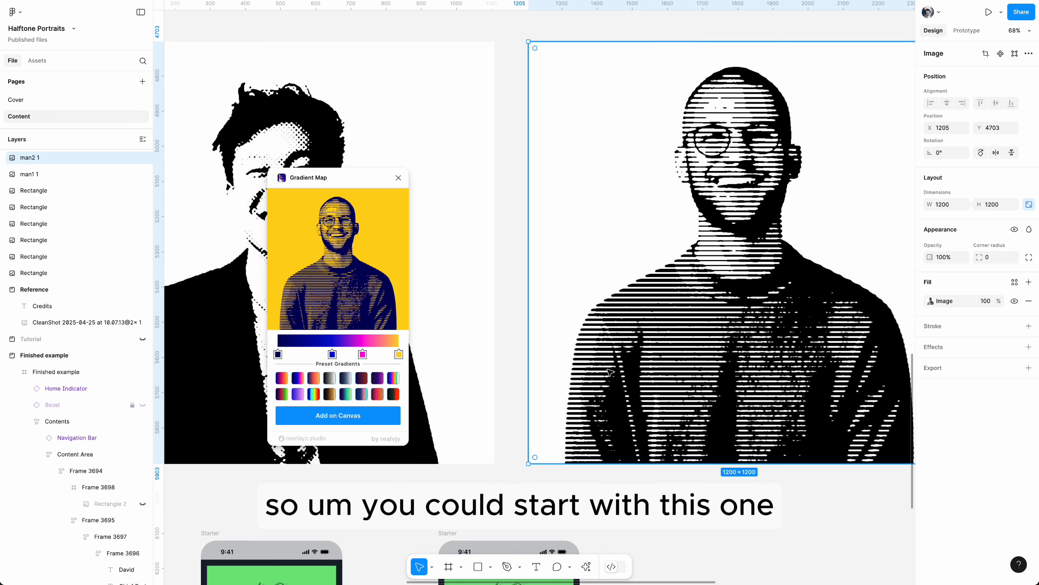
{"action": "scroll", "coordinate": [288, 362], "scroll_direction": "down", "scroll_amount": 3}
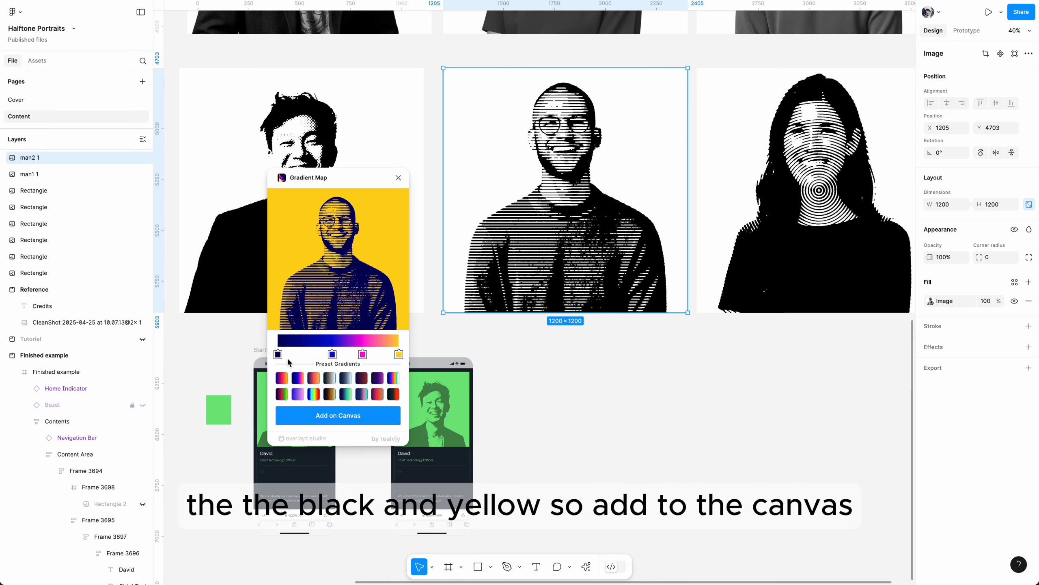
{"action": "left_click", "coordinate": [373, 421]}
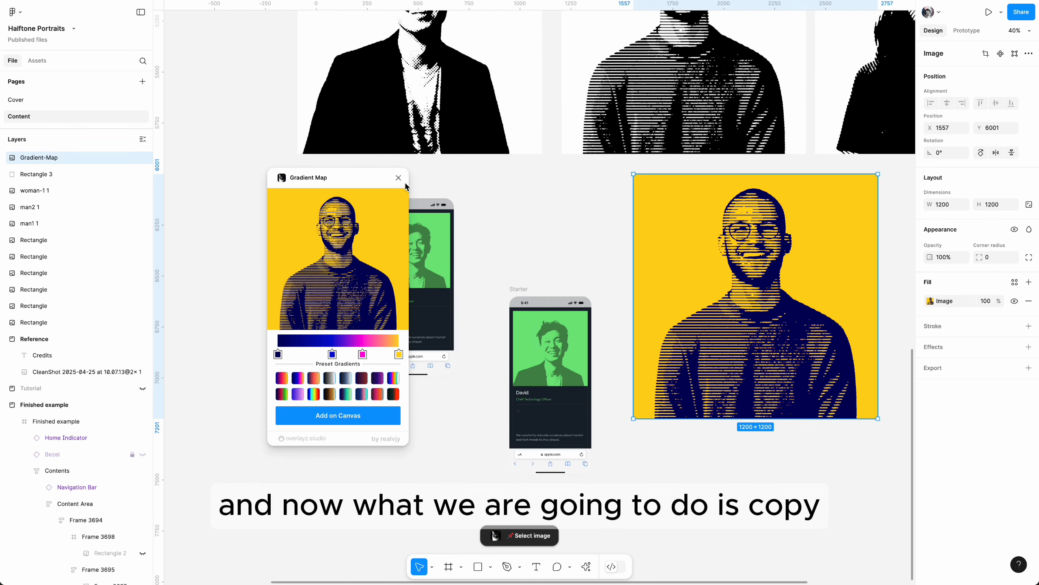
{"action": "left_click", "coordinate": [399, 178]}
Delete the green portrait man1 1 from the second starter card's image frame
{"action": "scroll", "coordinate": [689, 438], "scroll_direction": "up", "scroll_amount": 5}
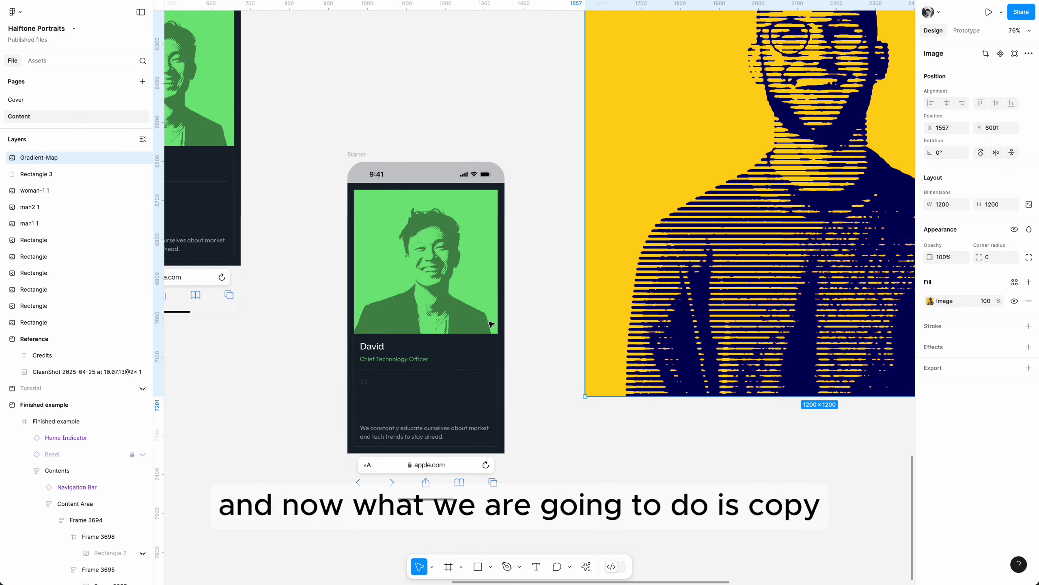
{"action": "left_click", "coordinate": [450, 278]}
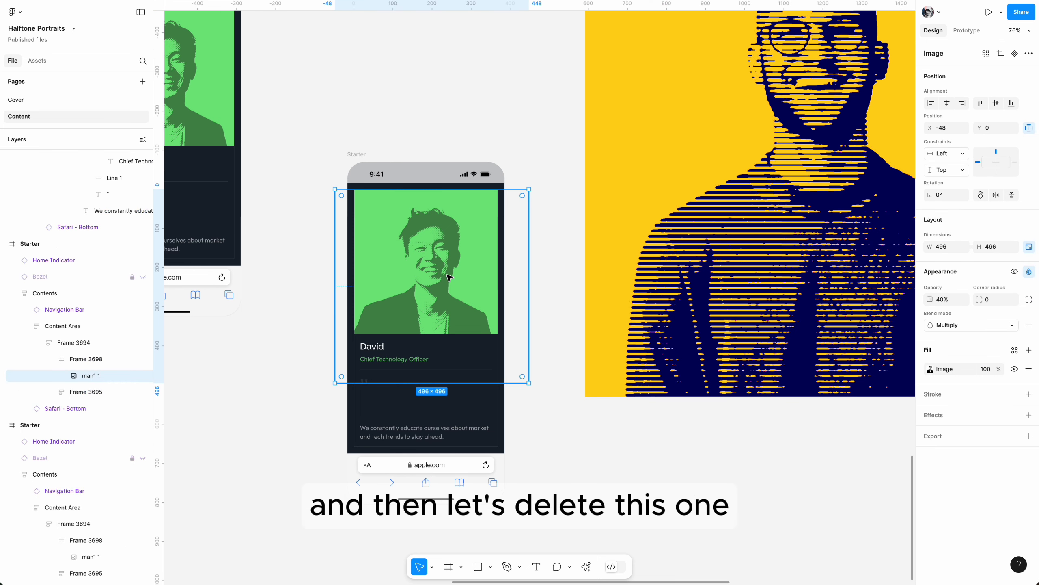
{"action": "key", "text": "Delete"}
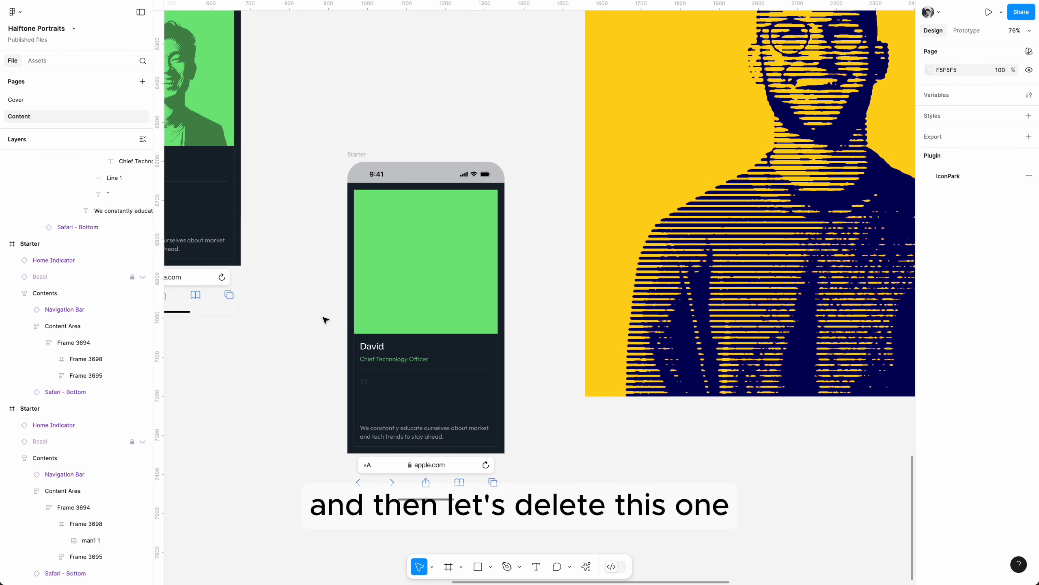
Paste the Gradient-Map image as a fill on the second card's Frame 3698 and remove its green 74E67E fill
{"action": "left_click", "coordinate": [907, 297]}
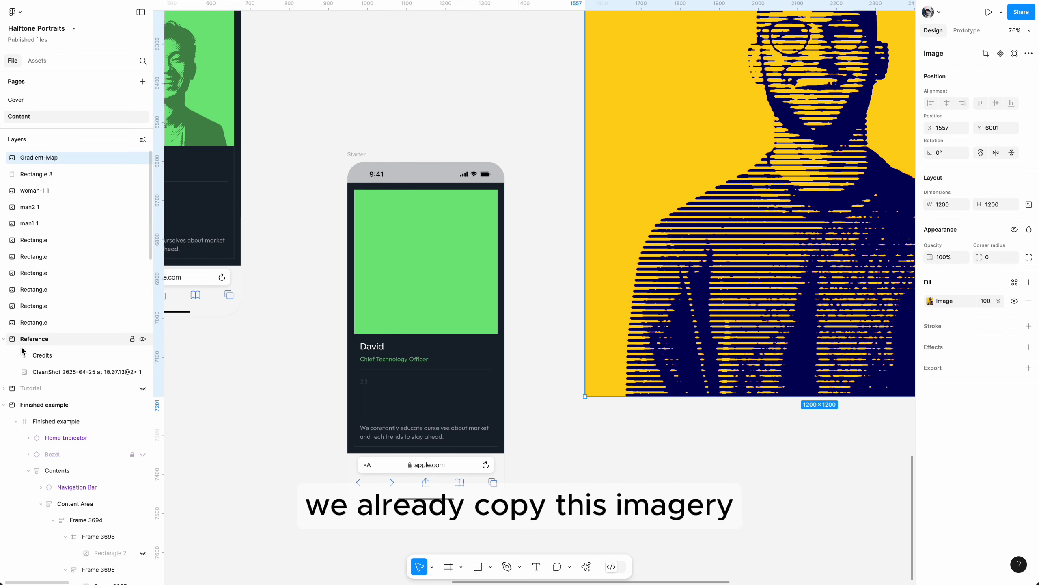
{"action": "left_click", "coordinate": [395, 221]}
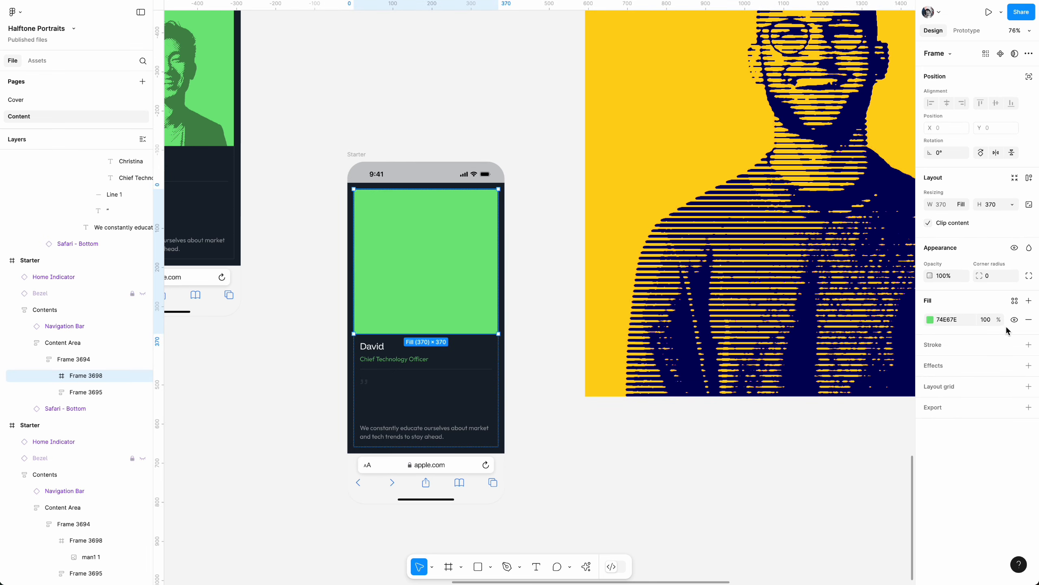
{"action": "key", "text": "ctrl+v"}
{"action": "left_click", "coordinate": [1027, 337]}
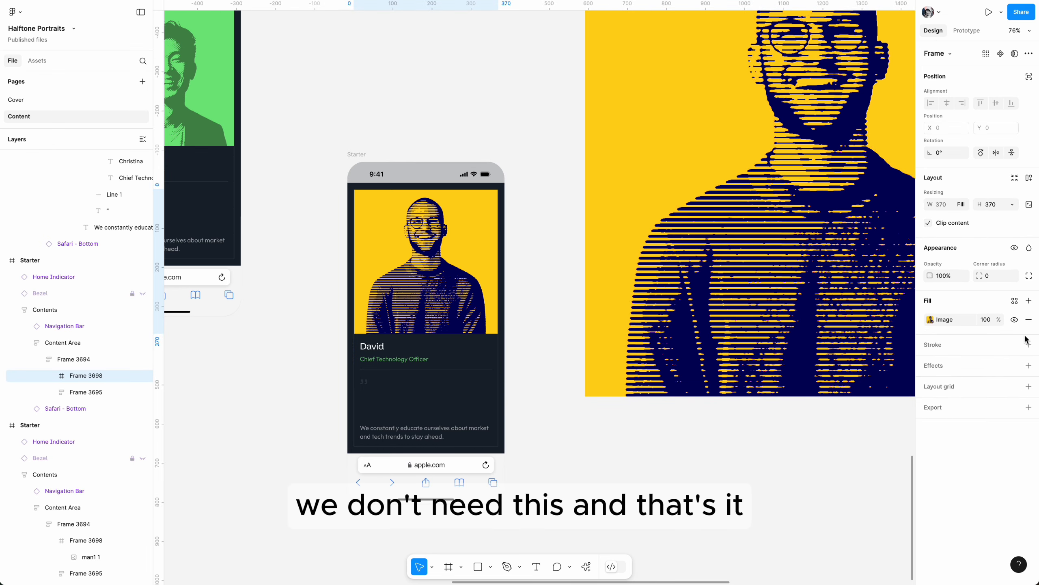
Recolour the Chief Technology Officer text on the second card with the yellow sampled from its portrait
{"action": "scroll", "coordinate": [429, 206], "scroll_direction": "left", "scroll_amount": 2}
{"action": "left_click", "coordinate": [516, 87]}
{"action": "scroll", "coordinate": [495, 109], "scroll_direction": "down", "scroll_amount": 5}
{"action": "scroll", "coordinate": [495, 109], "scroll_direction": "up", "scroll_amount": 1}
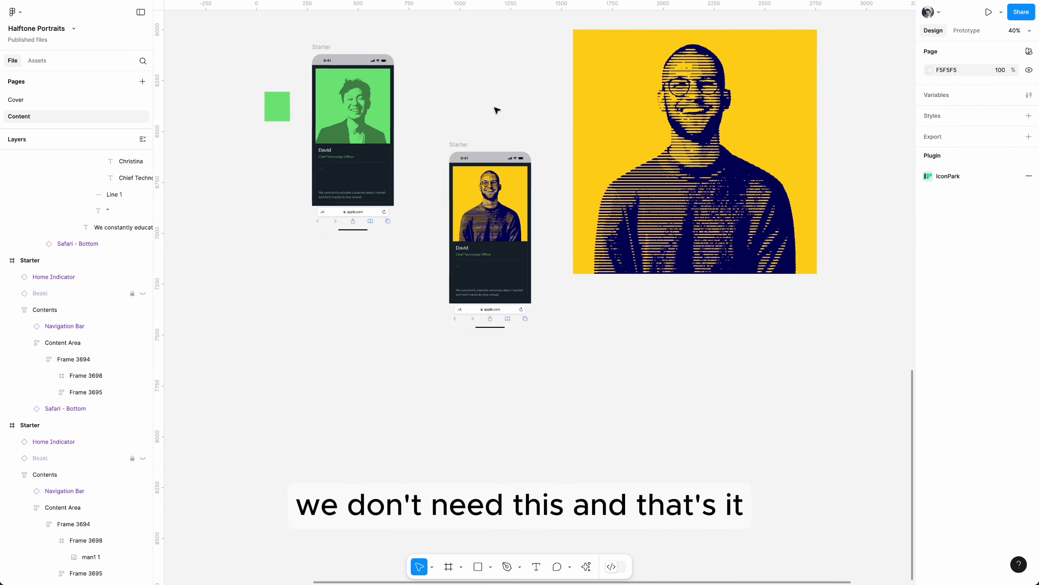
{"action": "scroll", "coordinate": [462, 168], "scroll_direction": "up", "scroll_amount": 5}
{"action": "left_click", "coordinate": [474, 226], "text": "ctrl"}
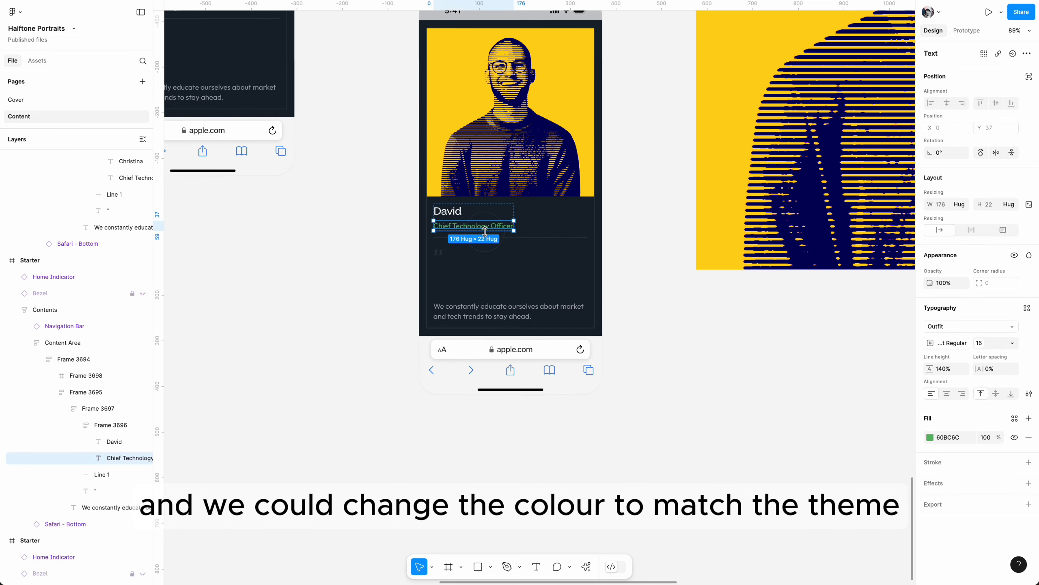
{"action": "left_click", "coordinate": [929, 437]}
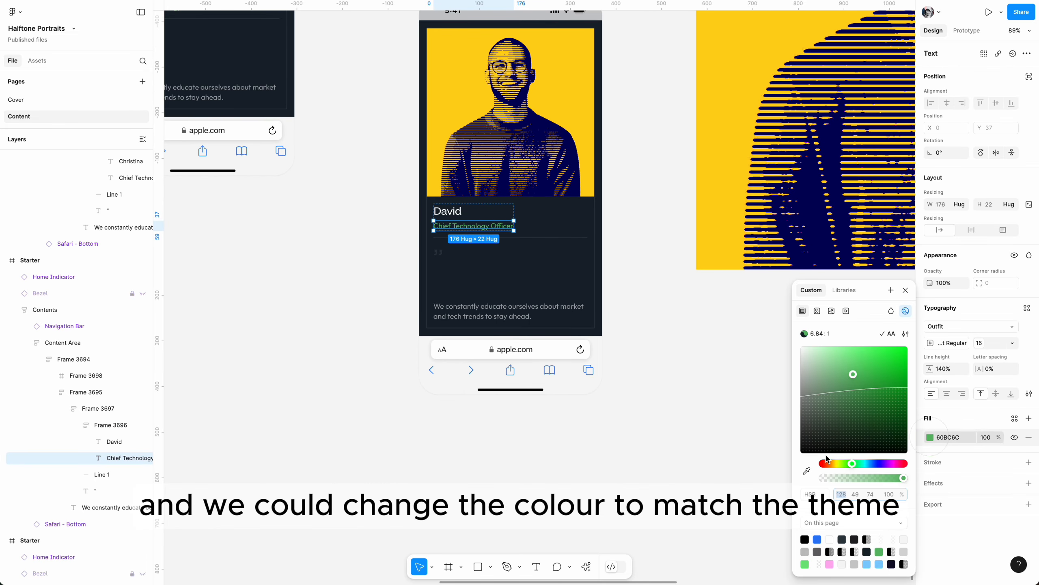
{"action": "left_click", "coordinate": [807, 472]}
{"action": "left_click", "coordinate": [586, 105]}
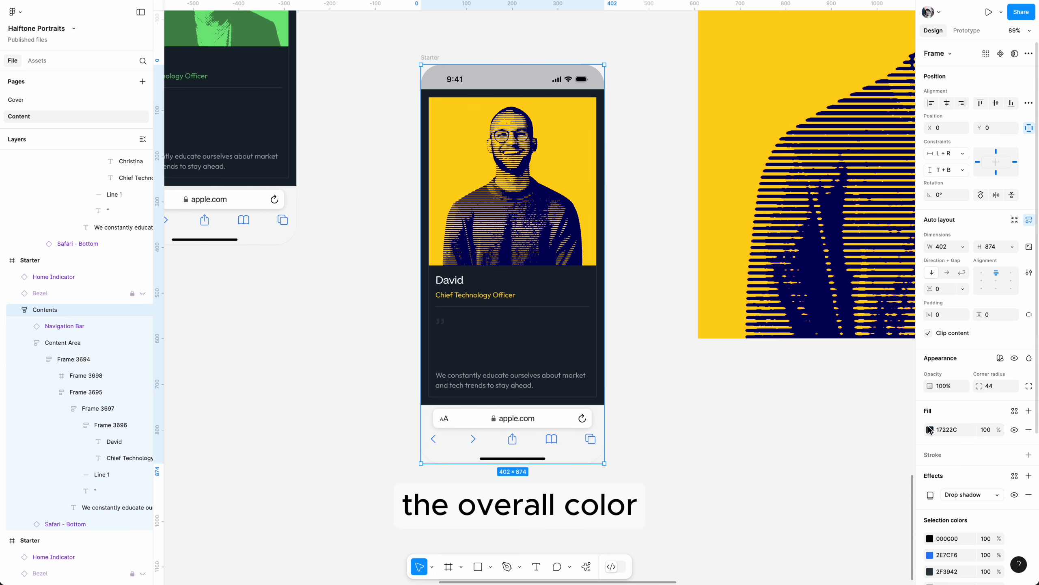
Change the second card's Contents background fill to dark navy 11122B, using the portrait's navy as the sample
{"action": "left_click", "coordinate": [930, 430]}
{"action": "left_click", "coordinate": [807, 472]}
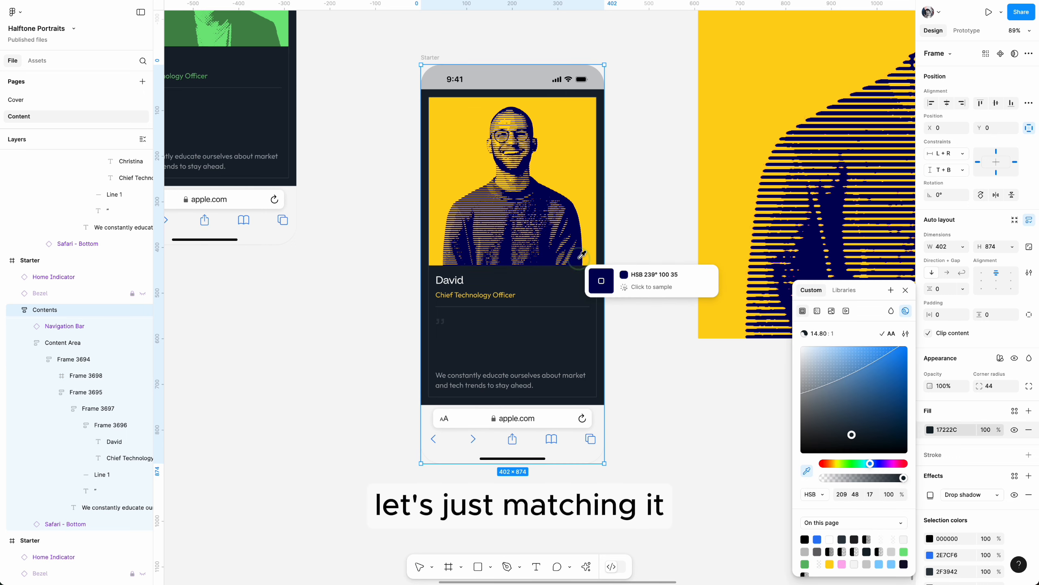
{"action": "left_click", "coordinate": [582, 256]}
{"action": "key", "text": "Escape"}
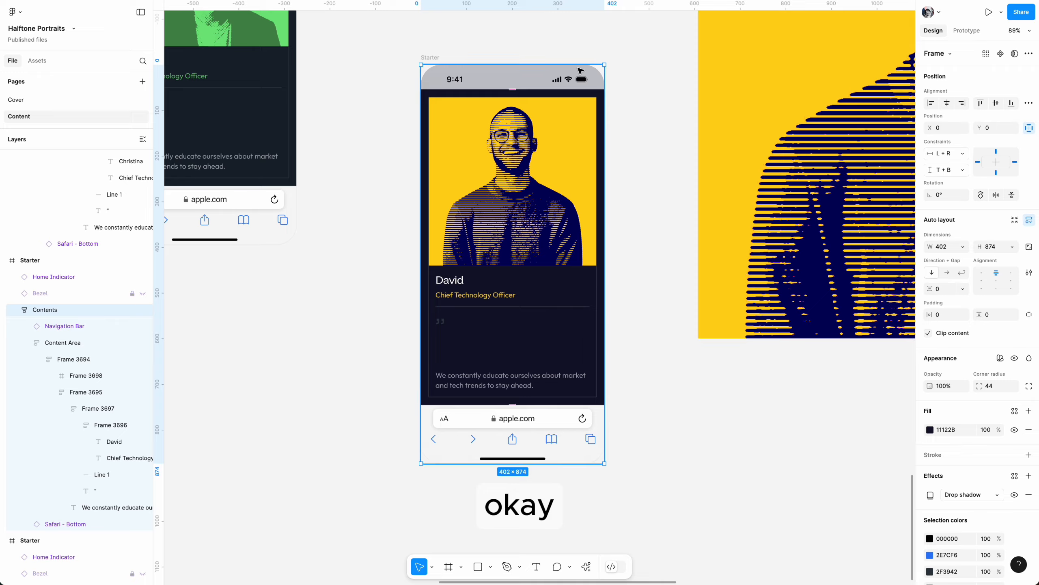
Move the second starter card next to the first card and bring the large Gradient-Map image closer beside it
{"action": "left_click", "coordinate": [571, 81]}
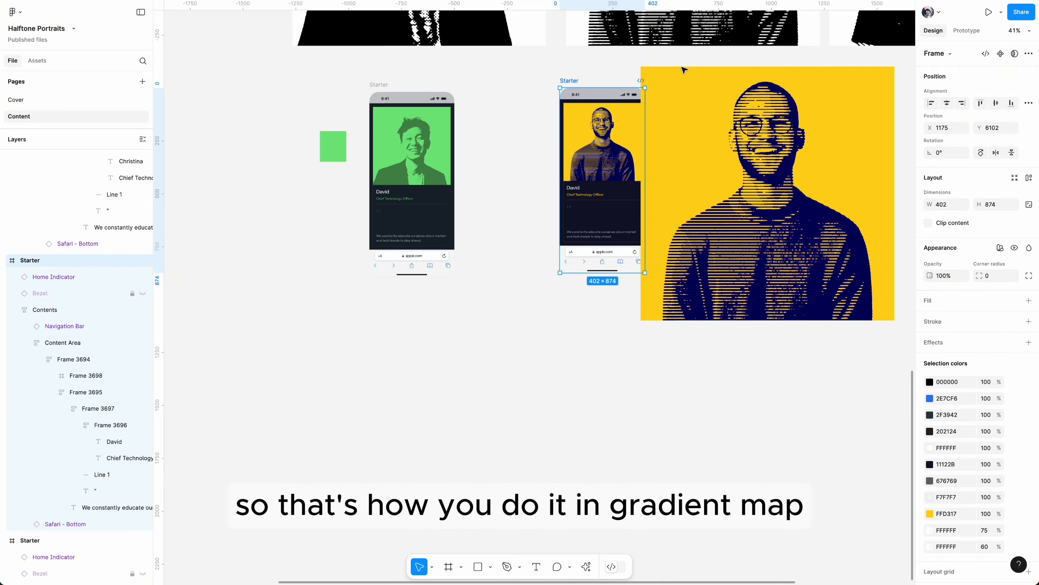
{"action": "left_click", "coordinate": [757, 193]}
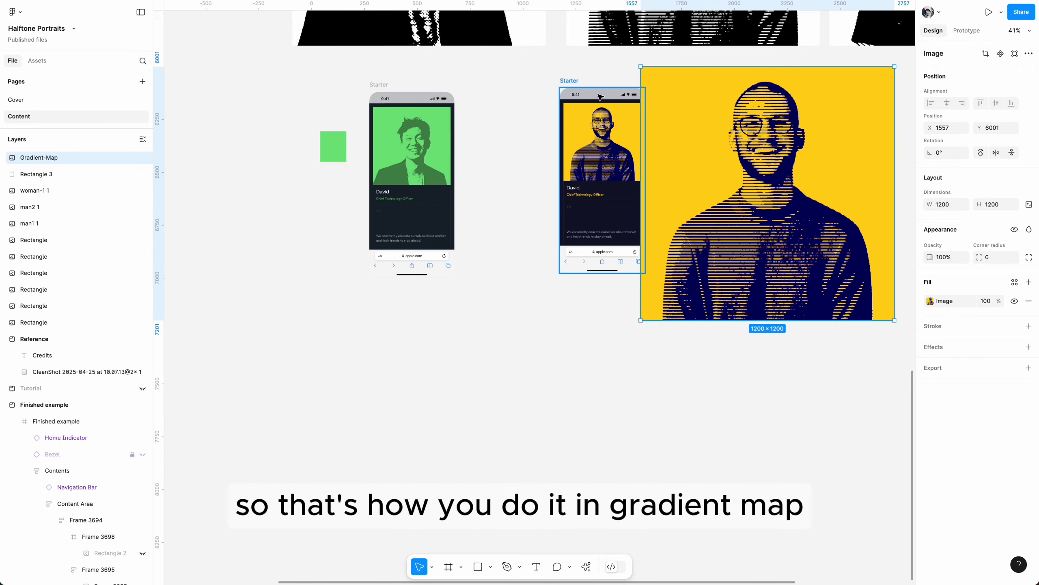
{"action": "left_click_drag", "start_coordinate": [571, 82], "coordinate": [489, 87]}
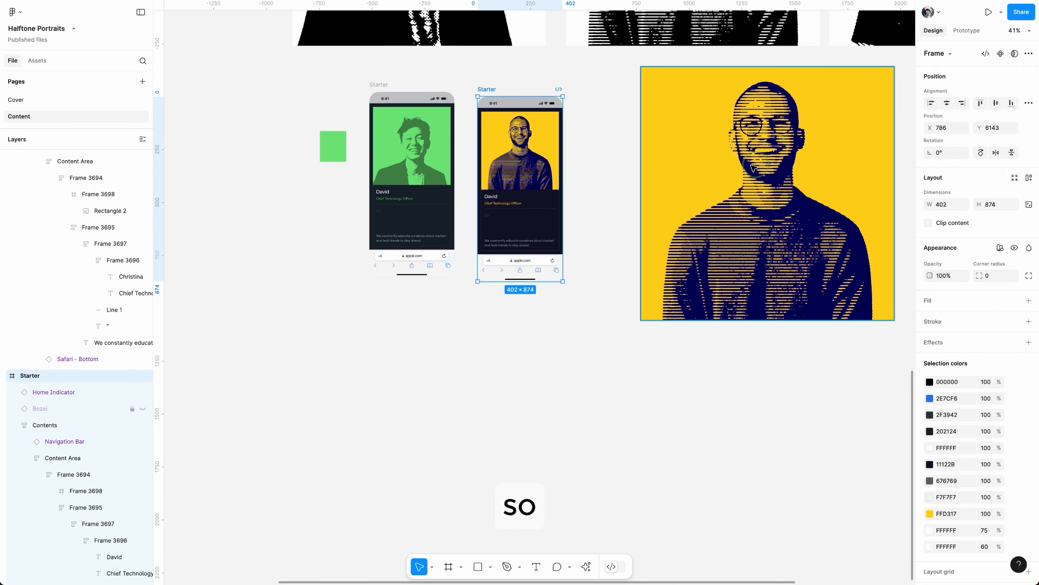
{"action": "left_click_drag", "start_coordinate": [806, 192], "coordinate": [742, 217]}
{"action": "scroll", "coordinate": [742, 218], "scroll_direction": "right", "scroll_amount": 1}
{"action": "scroll", "coordinate": [741, 217], "scroll_direction": "up", "scroll_amount": 4}
{"action": "scroll", "coordinate": [740, 217], "scroll_direction": "right", "scroll_amount": 4}
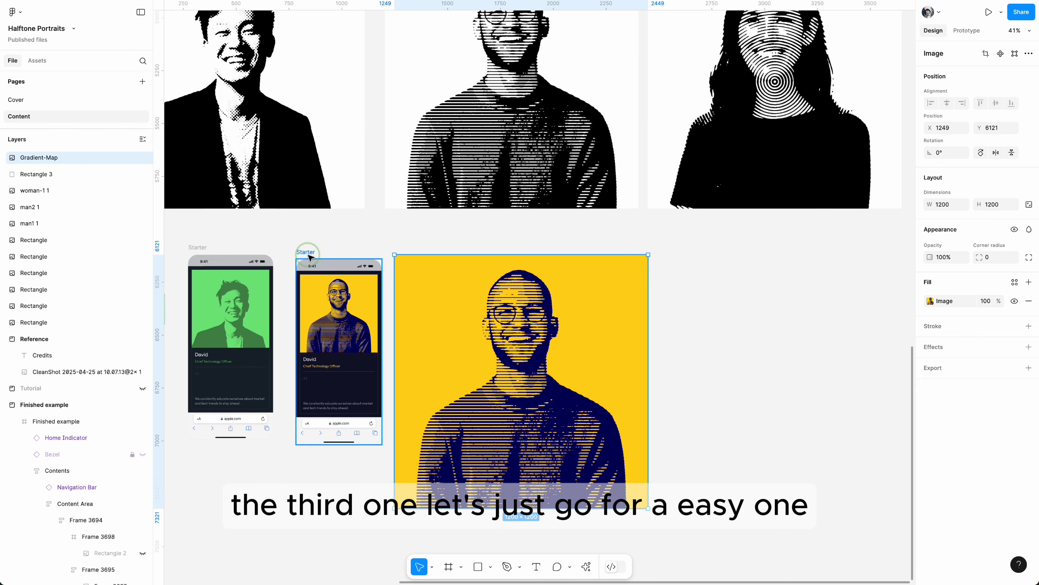
Duplicate the first, green starter card to the empty canvas on the right of the Gradient-Map image
{"action": "left_click_drag", "start_coordinate": [306, 251], "coordinate": [707, 247]}
{"action": "key", "text": "Delete"}
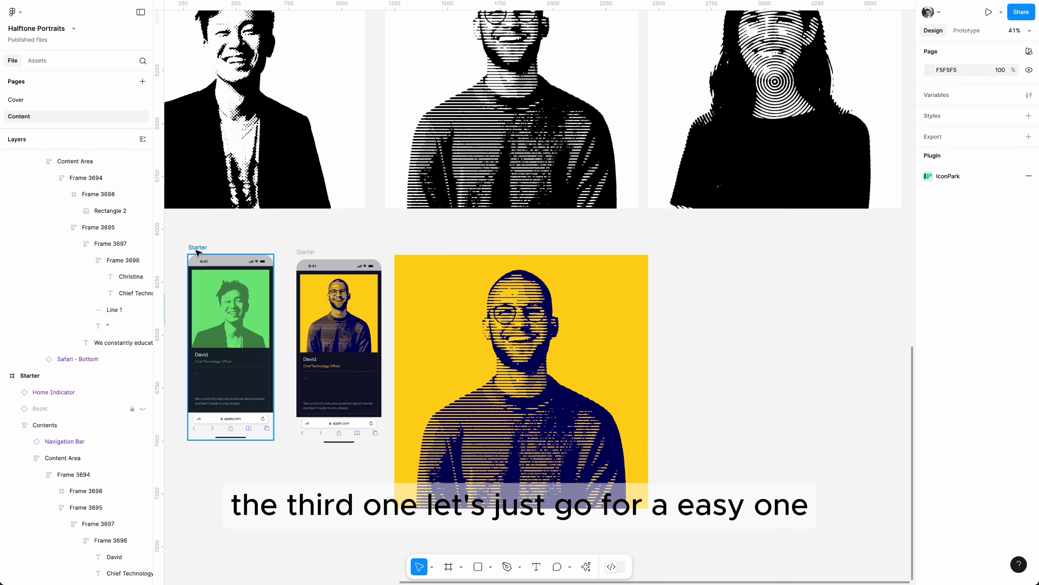
{"action": "left_click_drag", "start_coordinate": [198, 252], "coordinate": [707, 248]}
Paste the image fill of woman-1 1 onto man1 1 in the duplicated card and remove the old man portrait fill
{"action": "left_click", "coordinate": [744, 144]}
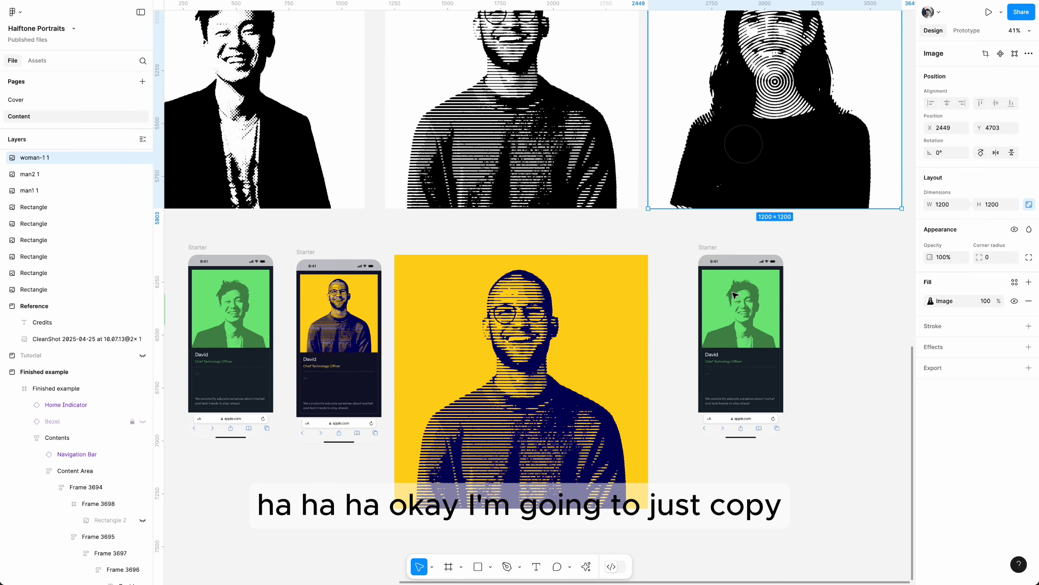
{"action": "scroll", "coordinate": [735, 295], "scroll_direction": "right", "scroll_amount": 4}
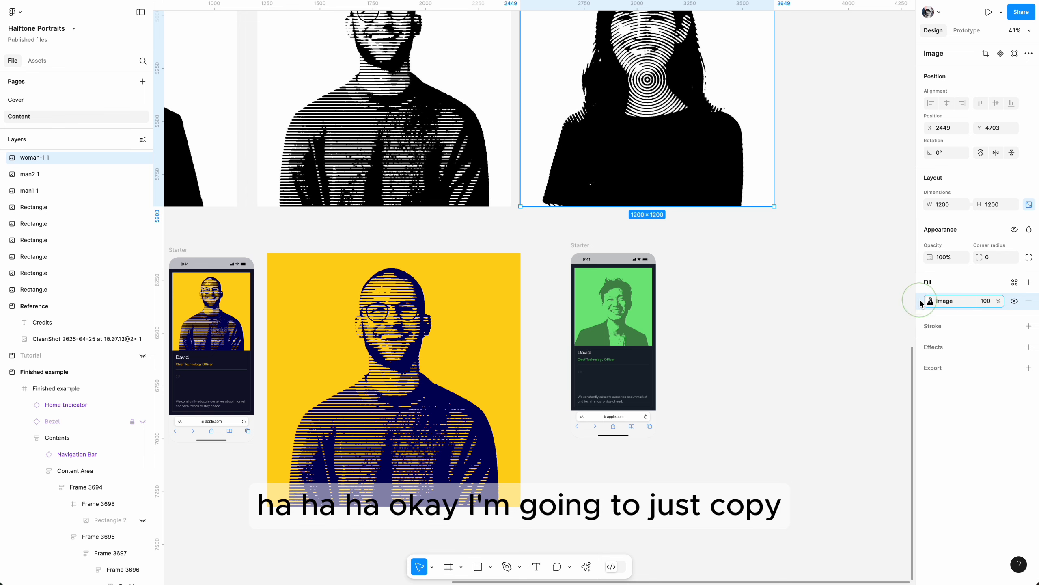
{"action": "left_click", "coordinate": [643, 334]}
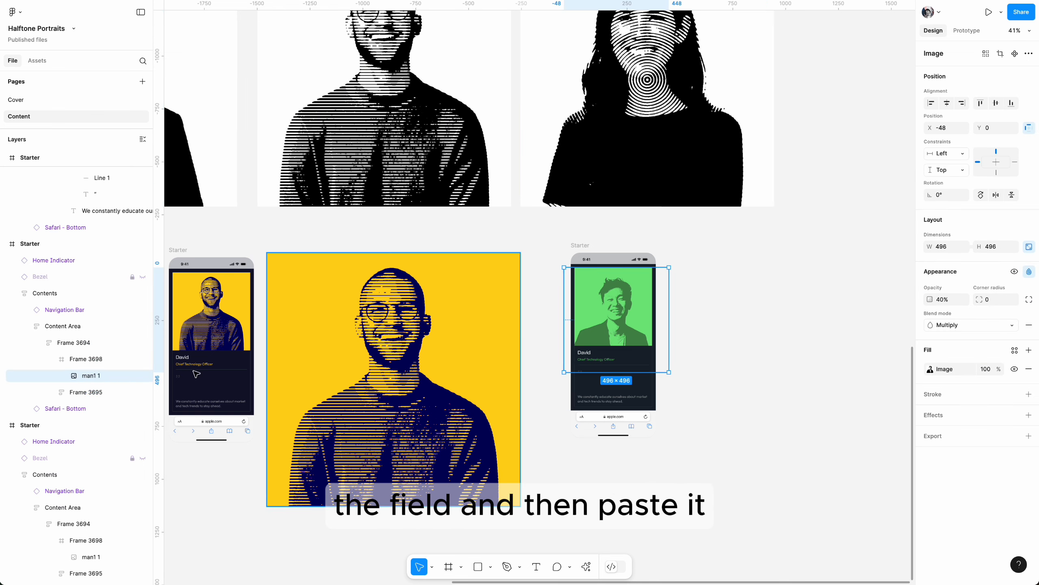
{"action": "key", "text": "ctrl+v"}
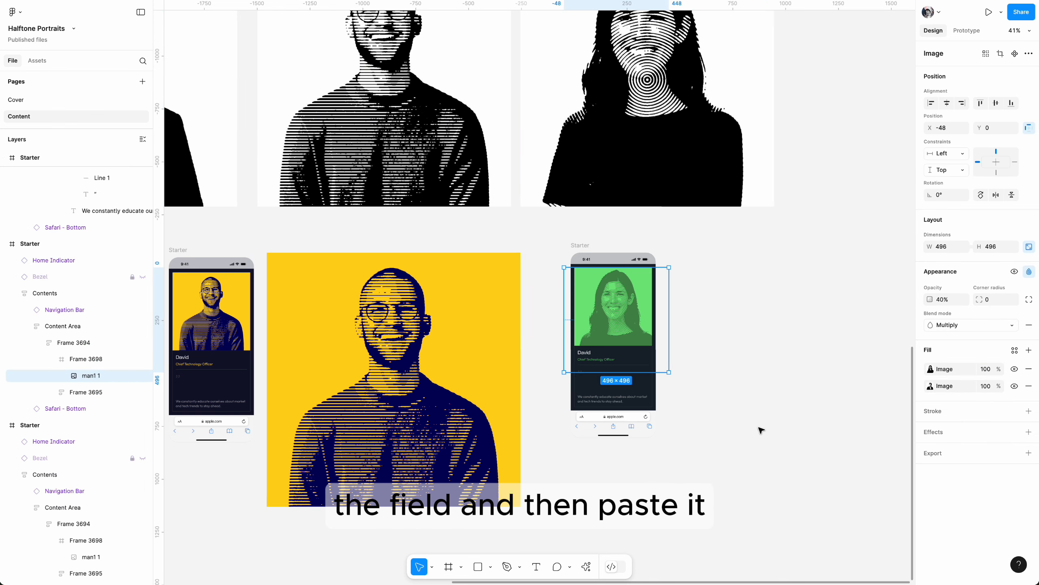
{"action": "left_click", "coordinate": [1029, 386]}
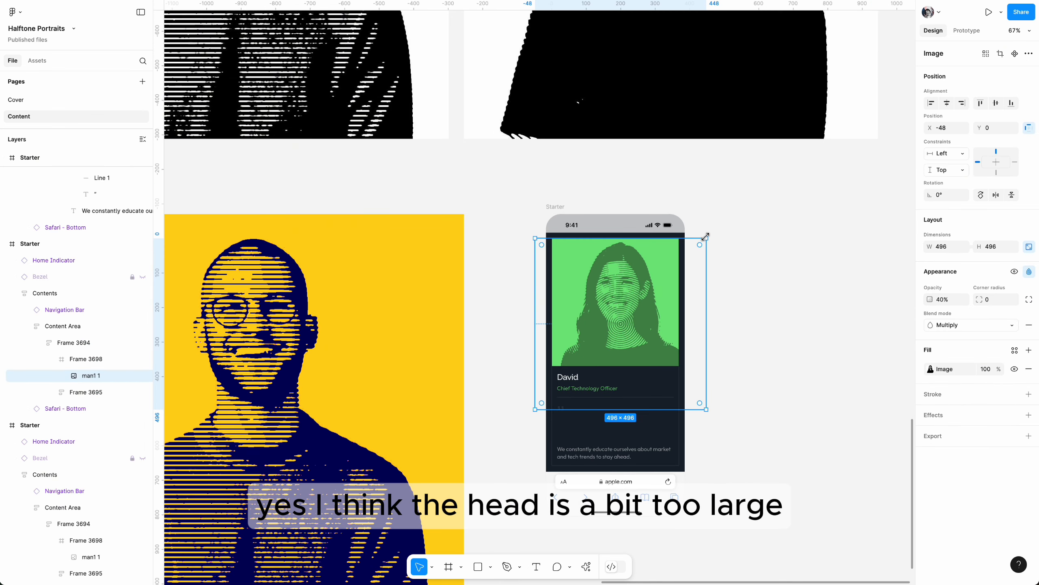
Move the Gradient-Map image out of the card row and place the third card directly beside the second card
{"action": "scroll", "coordinate": [397, 313], "scroll_direction": "down", "scroll_amount": 5}
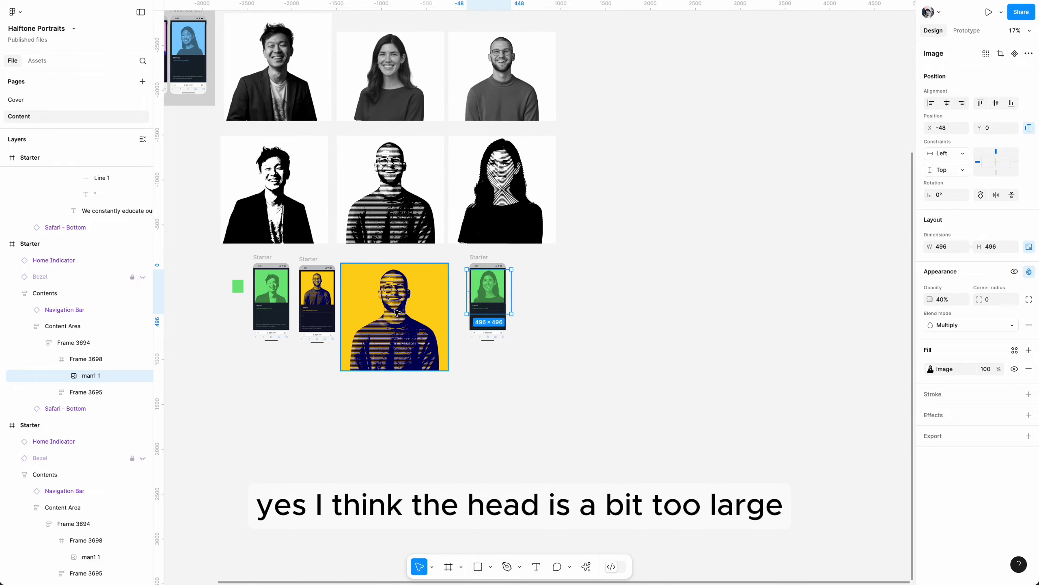
{"action": "left_click_drag", "start_coordinate": [397, 313], "coordinate": [695, 183]}
{"action": "scroll", "coordinate": [695, 182], "scroll_direction": "left", "scroll_amount": 4}
{"action": "left_click_drag", "start_coordinate": [623, 258], "coordinate": [498, 262]}
{"action": "scroll", "coordinate": [484, 303], "scroll_direction": "up", "scroll_amount": 4}
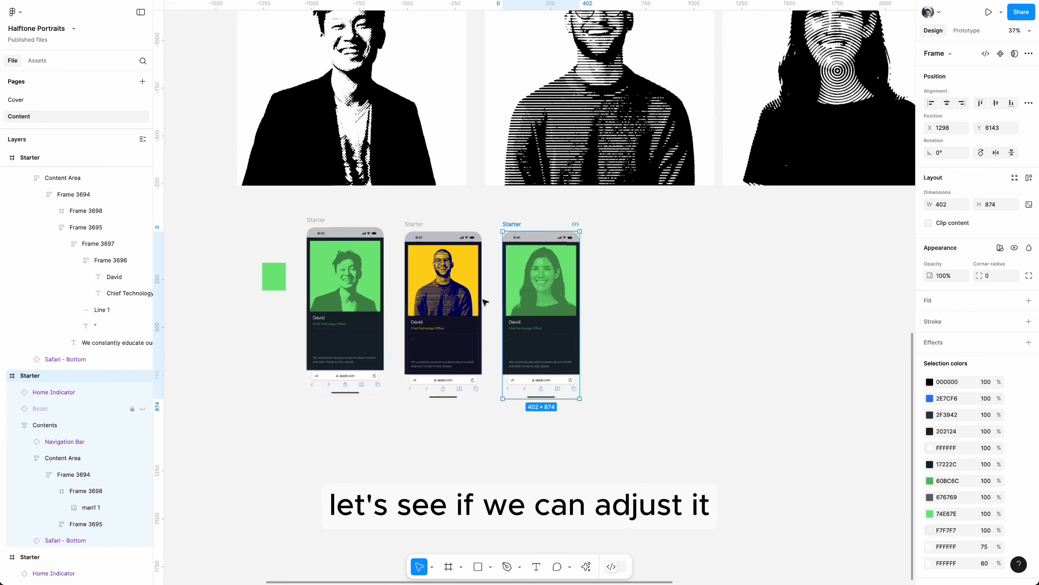
Scale down the woman's portrait inside the third card's image frame so her head matches the other cards
{"action": "scroll", "coordinate": [485, 303], "scroll_direction": "left", "scroll_amount": 2}
{"action": "double_click", "coordinate": [541, 279]}
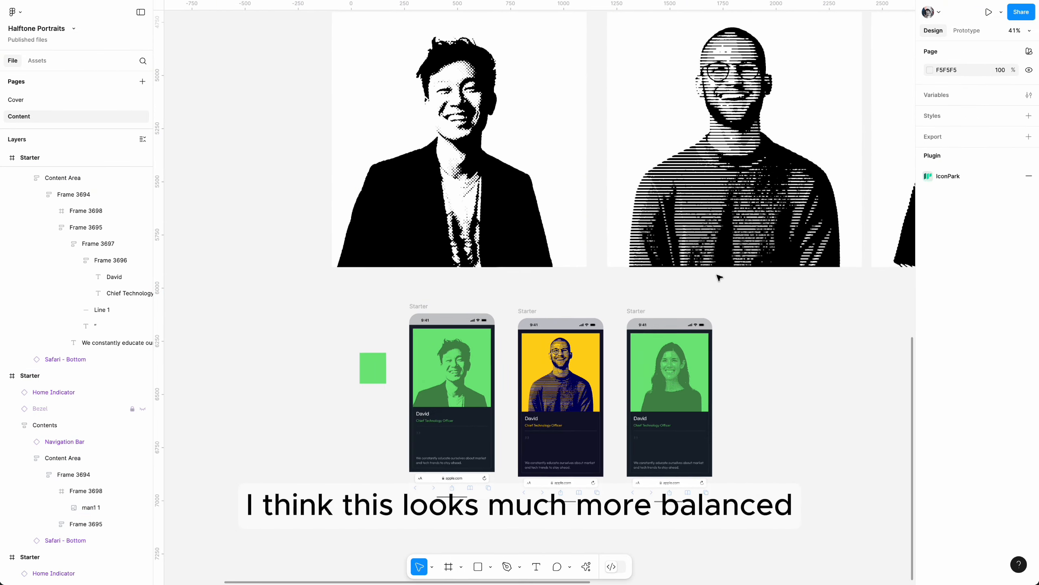
{"action": "scroll", "coordinate": [719, 279], "scroll_direction": "up", "scroll_amount": 2}
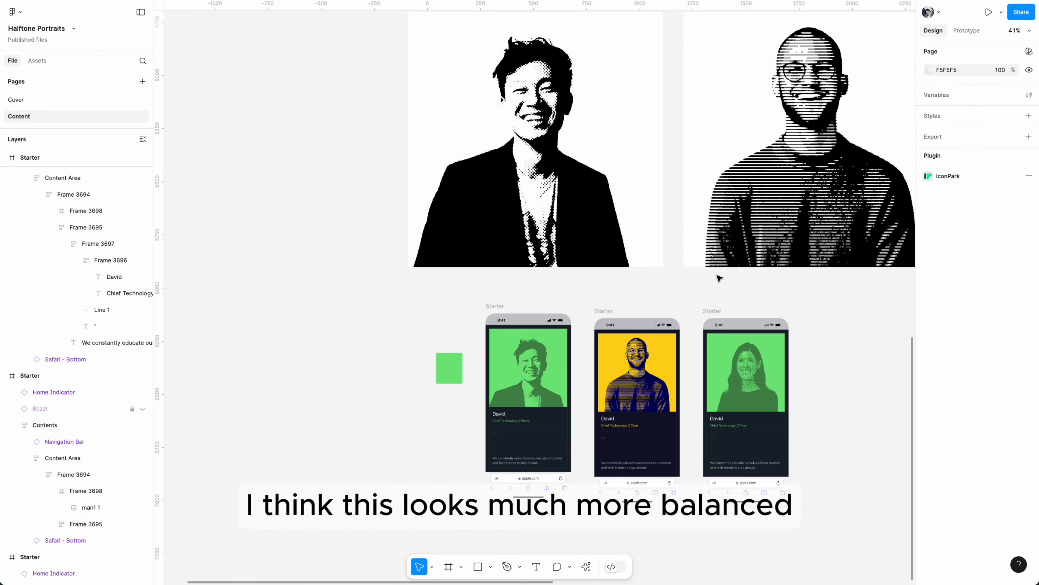
{"action": "scroll", "coordinate": [719, 279], "scroll_direction": "down", "scroll_amount": 2}
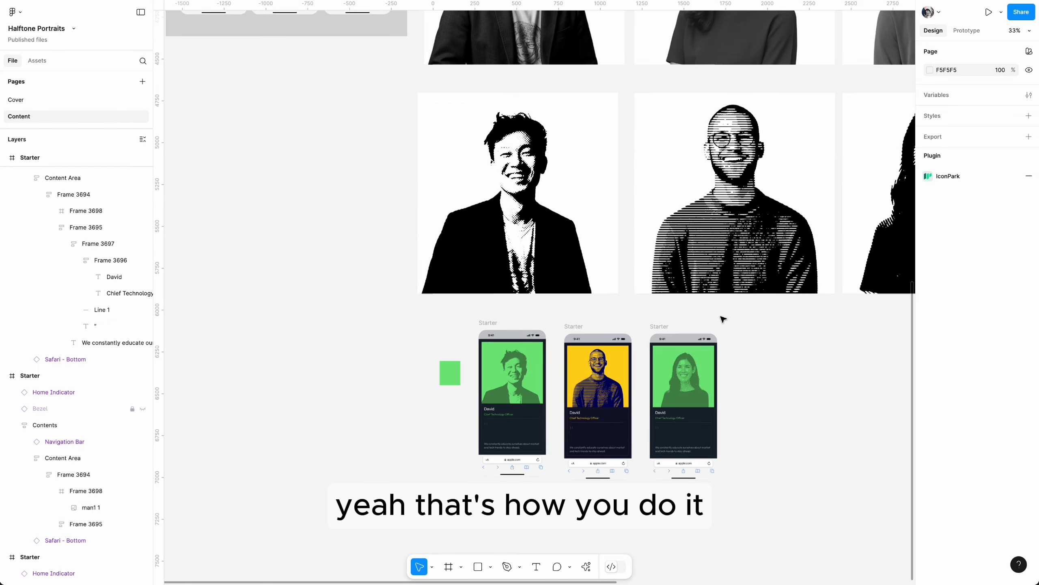
Align the Gradient-Map image with the row of halftone portraits, 96 to the right of woman-1 1, and deselect it
{"action": "scroll", "coordinate": [724, 318], "scroll_direction": "down", "scroll_amount": 3}
{"action": "scroll", "coordinate": [721, 318], "scroll_direction": "up", "scroll_amount": 3}
{"action": "scroll", "coordinate": [720, 318], "scroll_direction": "right", "scroll_amount": 2}
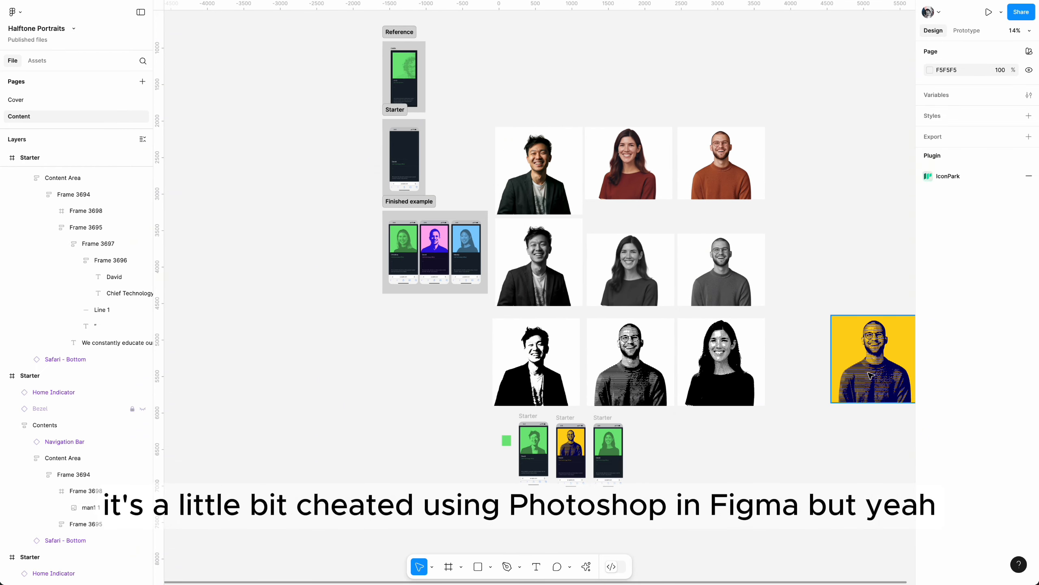
{"action": "left_click_drag", "start_coordinate": [843, 381], "coordinate": [785, 381]}
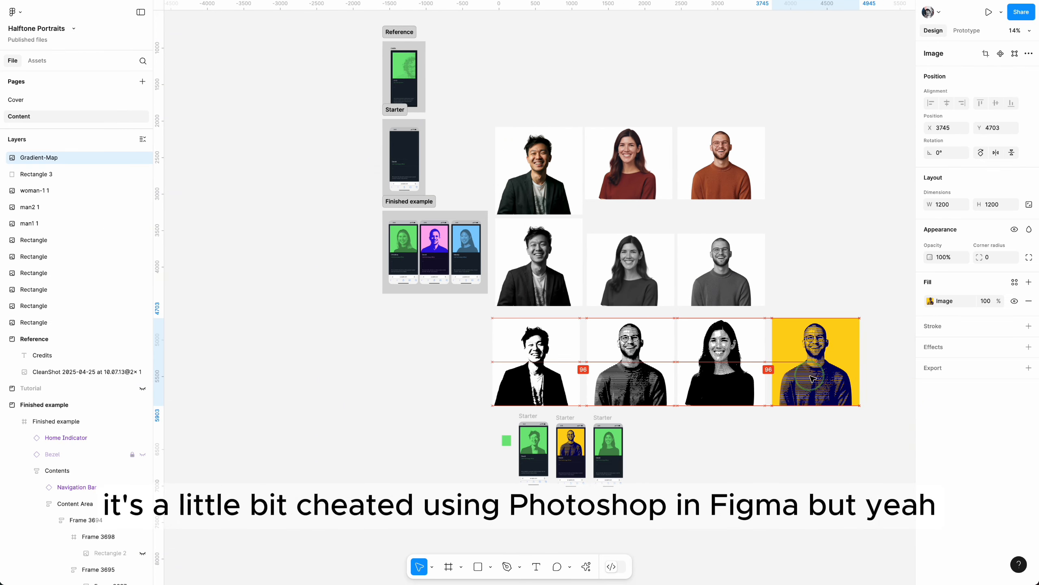
{"action": "left_click", "coordinate": [810, 260]}
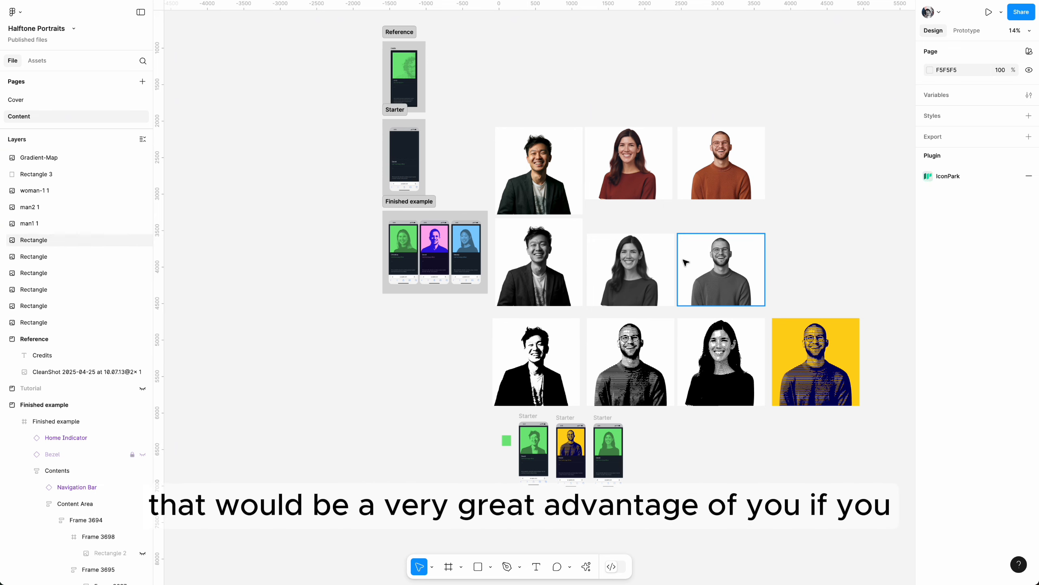
{"action": "scroll", "coordinate": [675, 253], "scroll_direction": "down", "scroll_amount": 2}
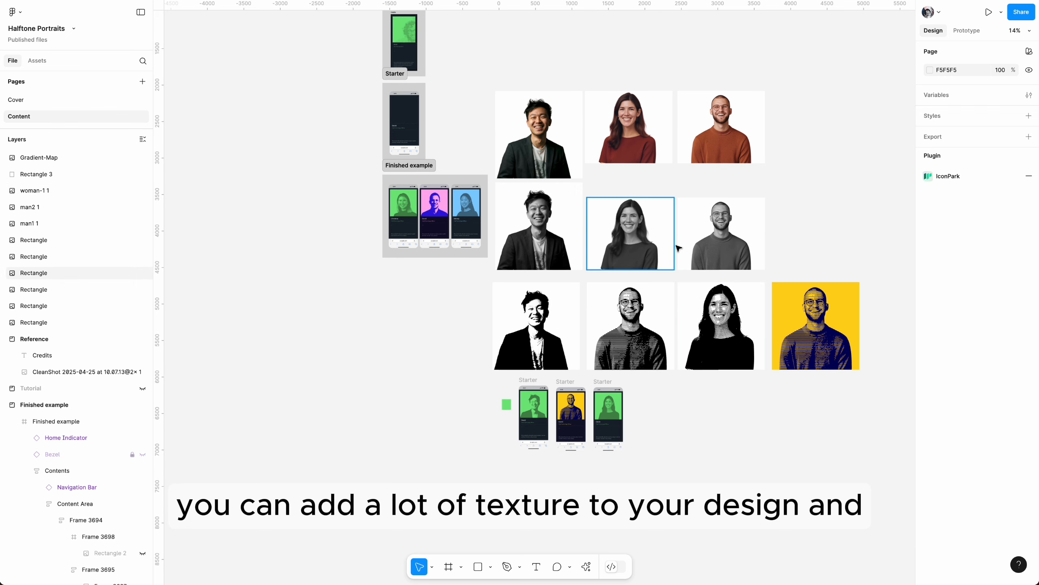
{"action": "scroll", "coordinate": [661, 251], "scroll_direction": "down", "scroll_amount": 2}
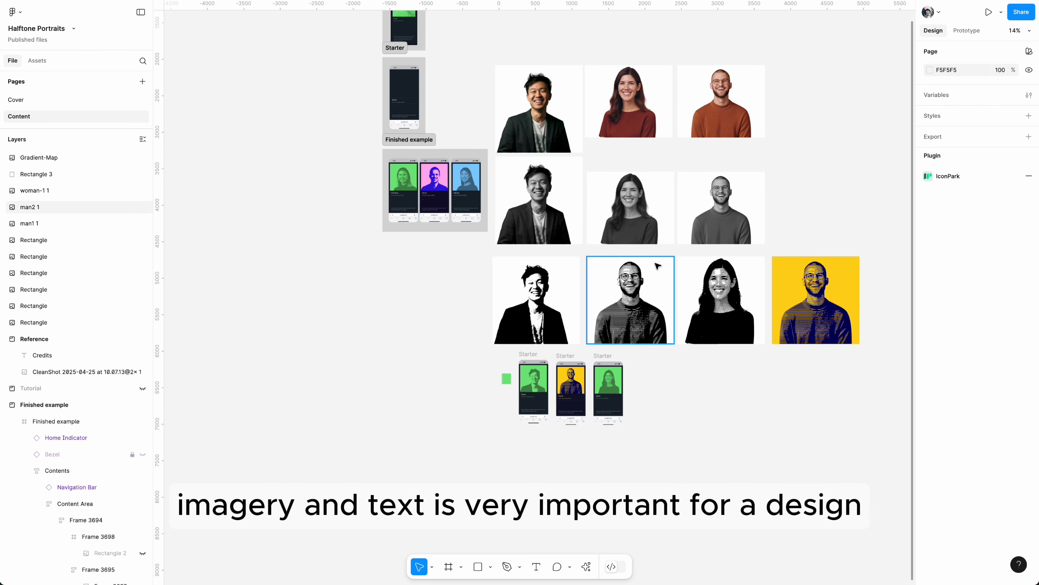
{"action": "scroll", "coordinate": [657, 266], "scroll_direction": "right", "scroll_amount": 2}
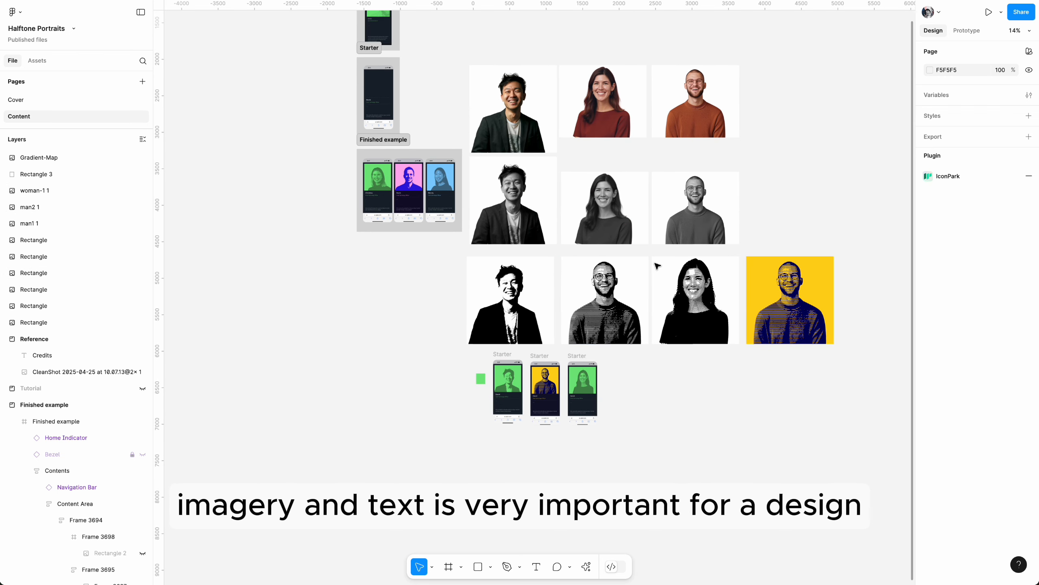
{"action": "scroll", "coordinate": [657, 265], "scroll_direction": "up", "scroll_amount": 3}
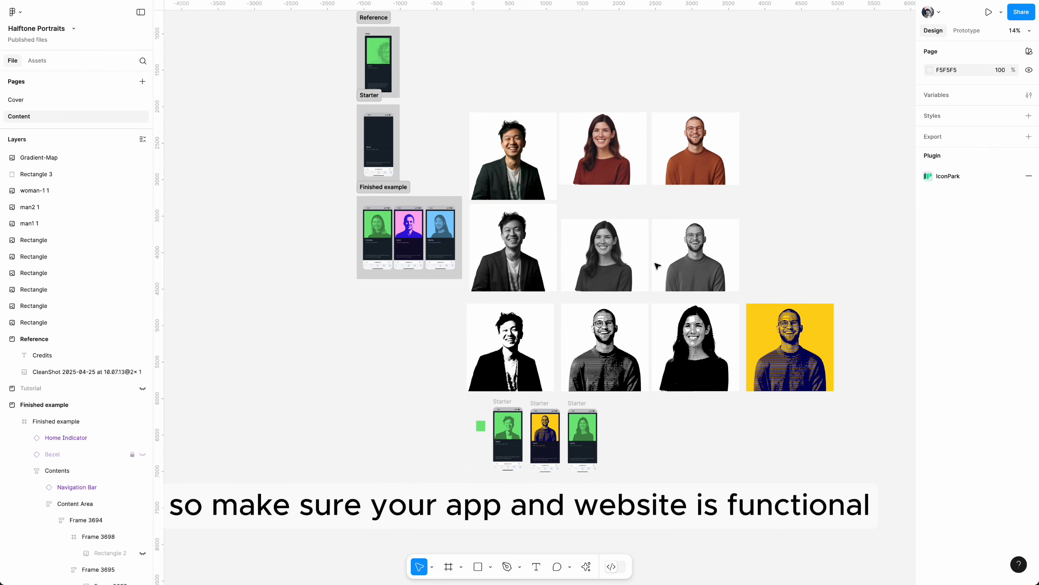
{"action": "scroll", "coordinate": [657, 265], "scroll_direction": "down", "scroll_amount": 4}
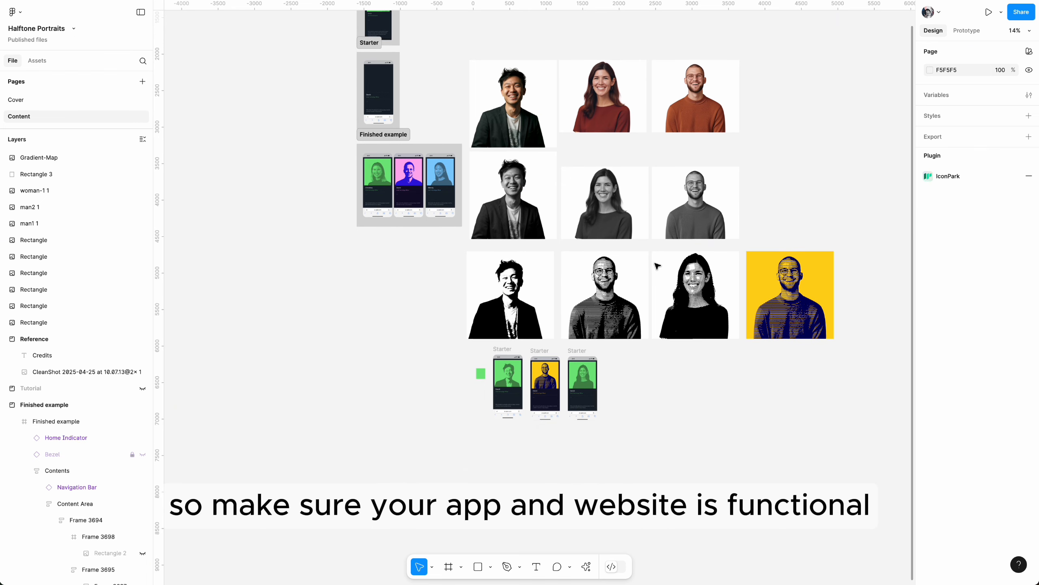
{"action": "scroll", "coordinate": [657, 266], "scroll_direction": "down", "scroll_amount": 2}
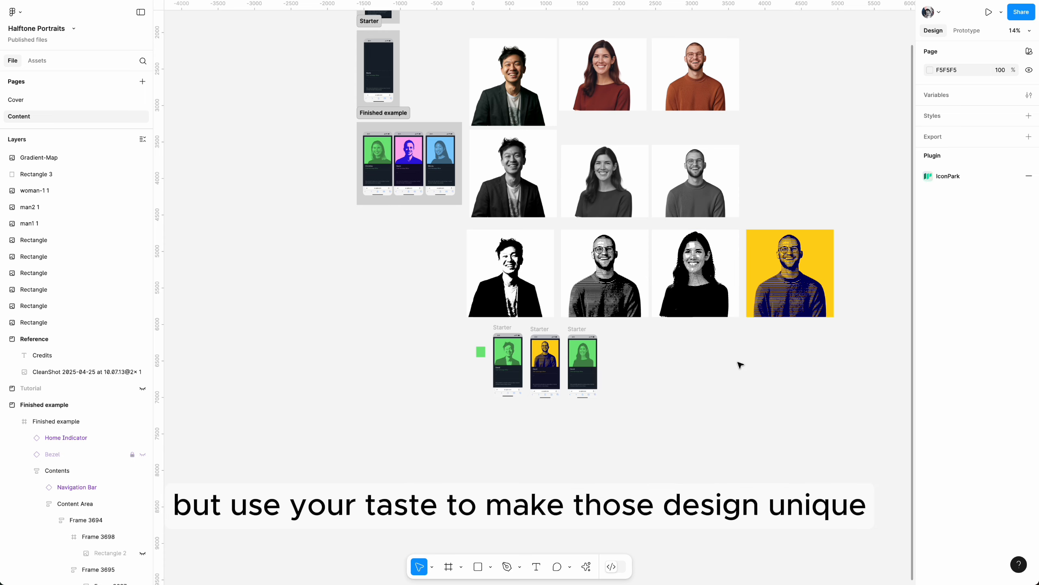
{"action": "scroll", "coordinate": [667, 366], "scroll_direction": "up", "scroll_amount": 5}
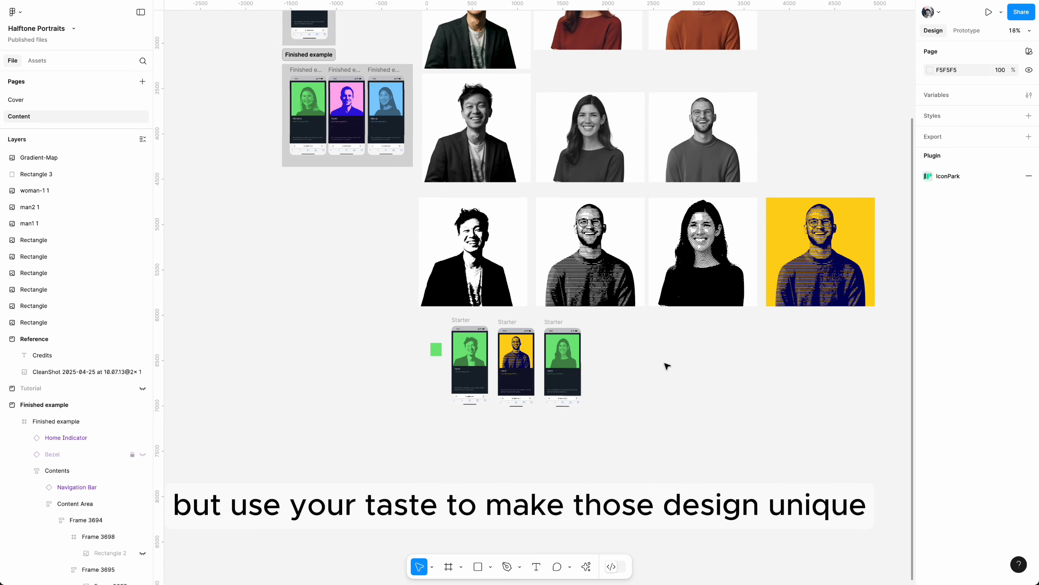
{"action": "scroll", "coordinate": [666, 364], "scroll_direction": "down", "scroll_amount": 4}
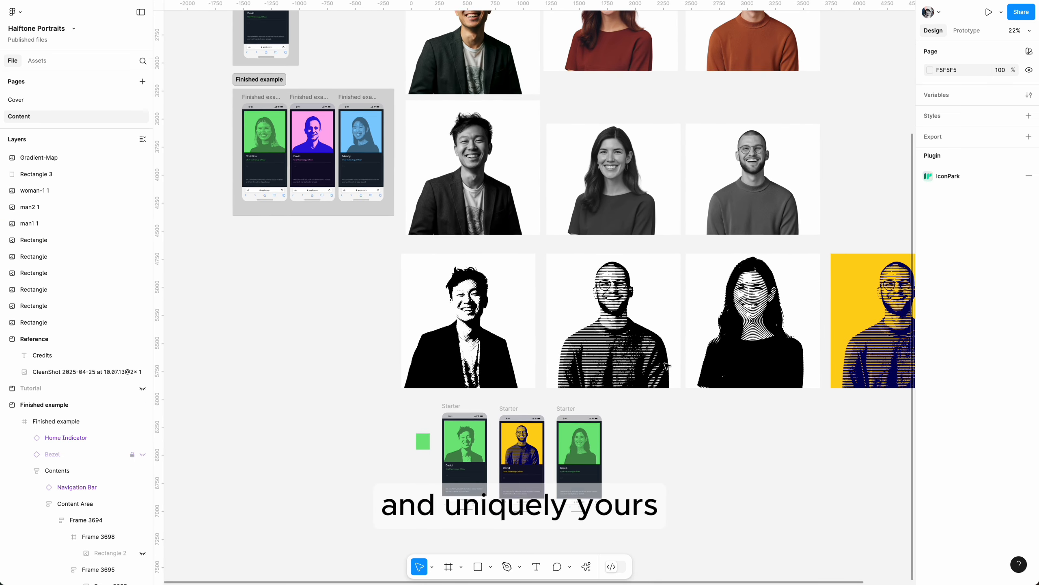